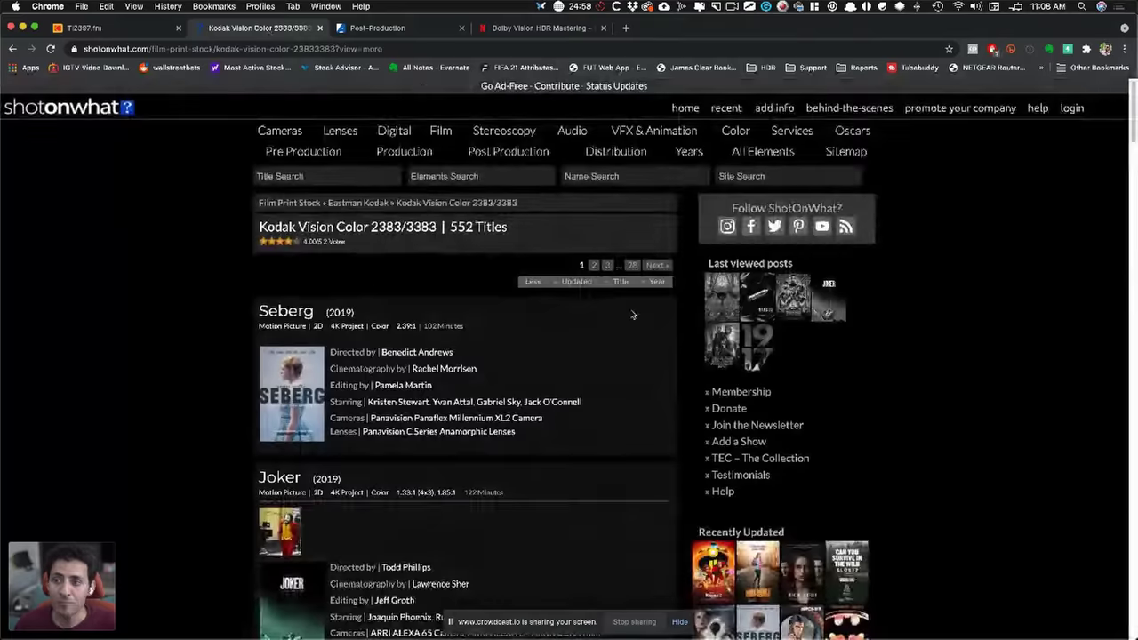
{"action": "scroll", "coordinate": [538, 531], "scroll_direction": "down", "scroll_amount": 5}
{"action": "scroll", "coordinate": [538, 531], "scroll_direction": "down", "scroll_amount": 20}
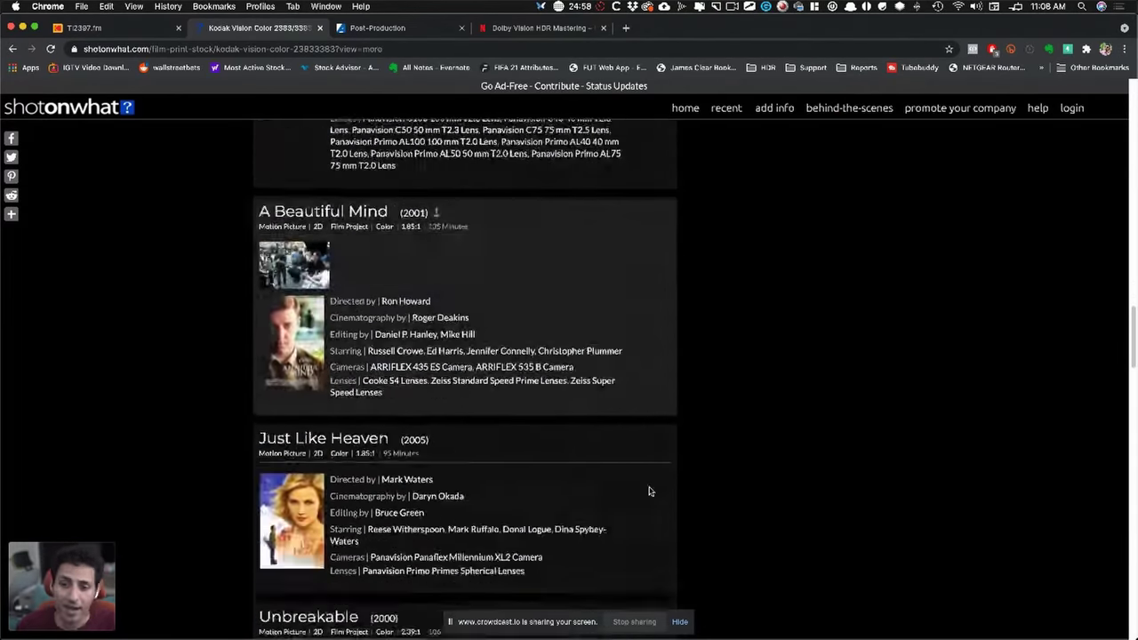
{"action": "scroll", "coordinate": [501, 254], "scroll_direction": "down", "scroll_amount": 15}
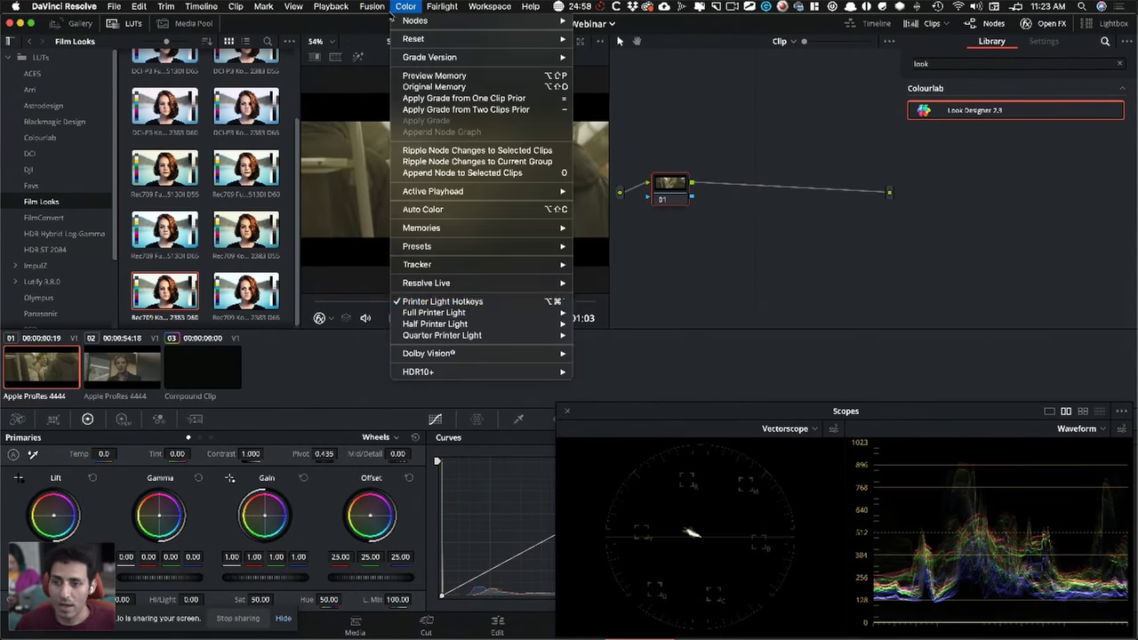
{"action": "mouse_move", "coordinate": [508, 315]}
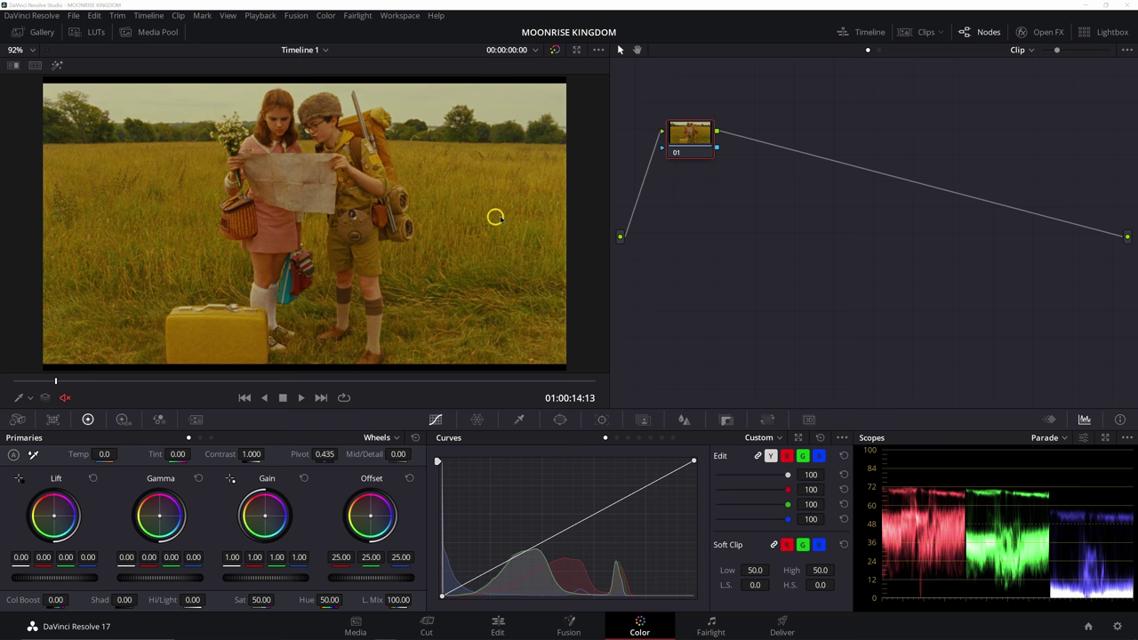
- Nudge node 01 down in the node graph and save the MOONRISE KINGDOM project
{"action": "left_click_drag", "start_coordinate": [690, 131], "coordinate": [689, 142]}
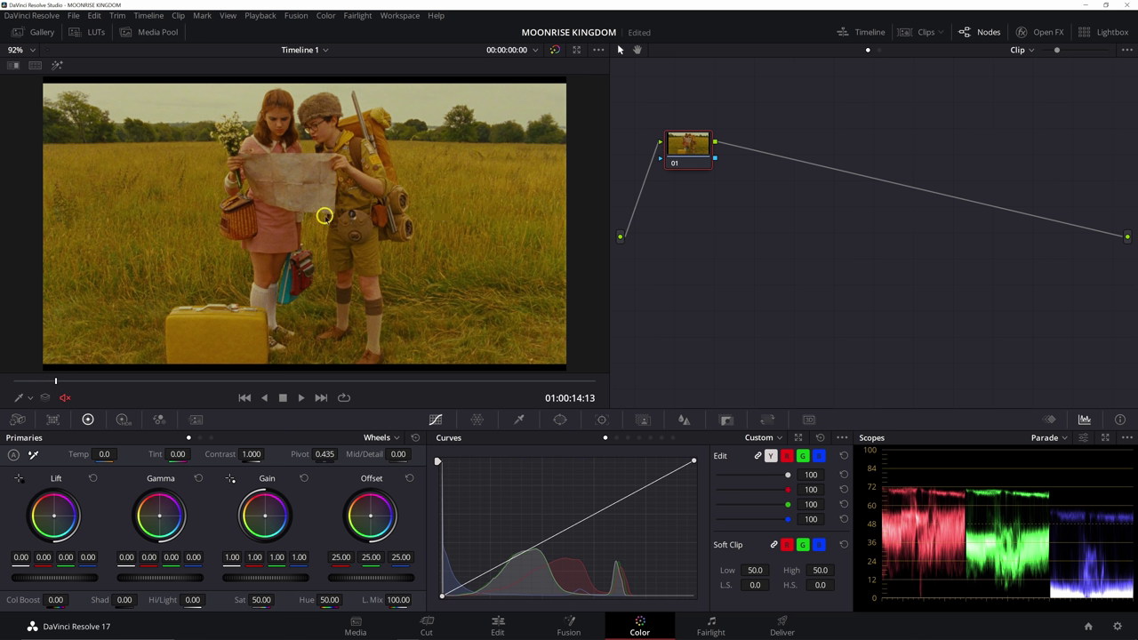
{"action": "key", "text": "ctrl+s"}
- Apply Color Palette from Open FX to the kids-in-field shot's node 01, showing its 8 swatches
{"action": "left_click", "coordinate": [1040, 32]}
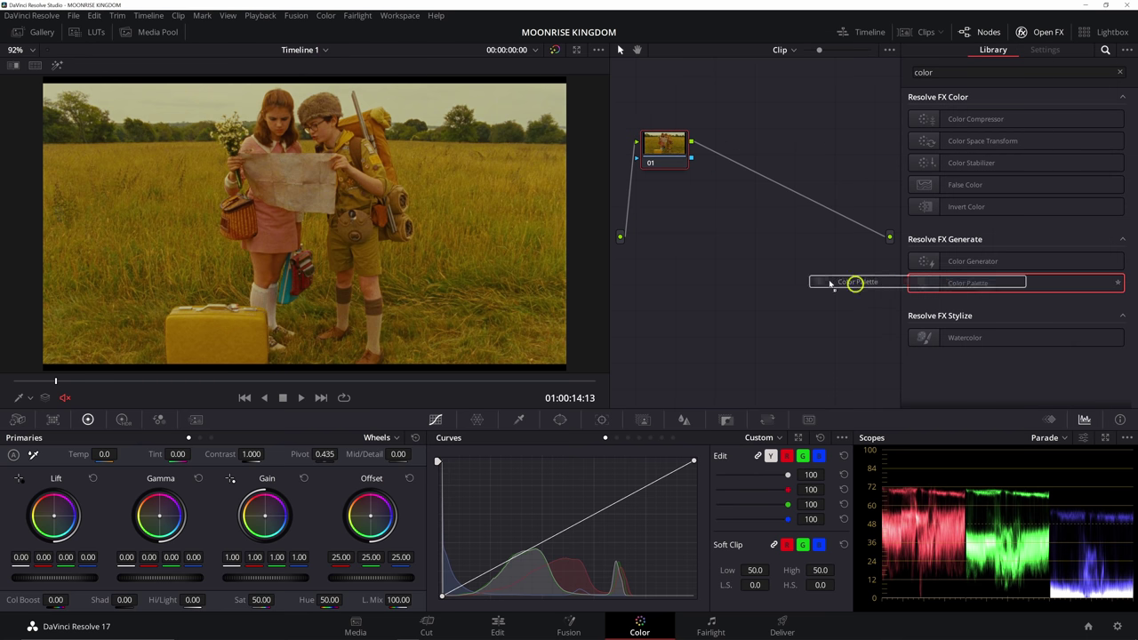
{"action": "left_click_drag", "start_coordinate": [856, 284], "coordinate": [661, 146]}
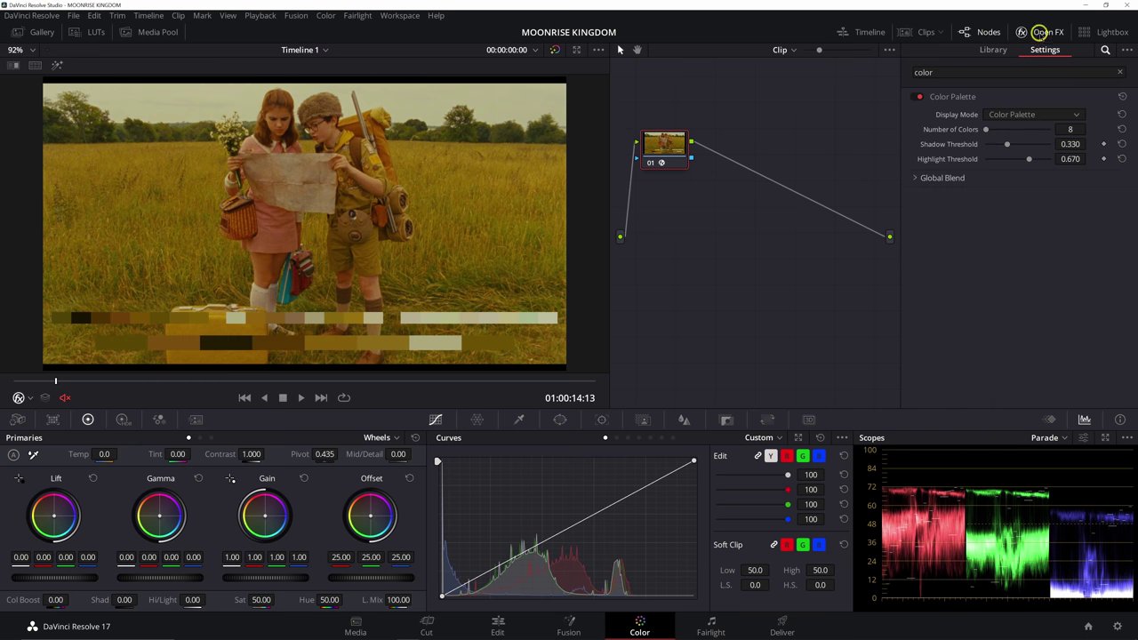
{"action": "left_click", "coordinate": [1040, 32]}
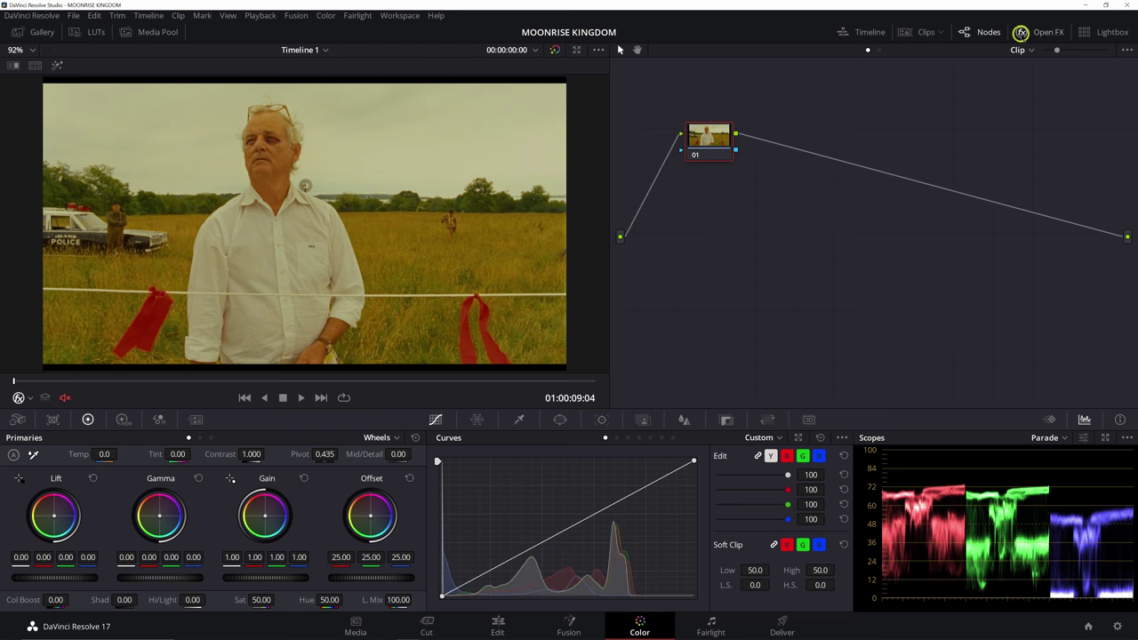
- Apply Color Palette from Open FX to node 01 of the man-in-field shot
{"action": "left_click", "coordinate": [1022, 36]}
{"action": "left_click_drag", "start_coordinate": [928, 283], "coordinate": [682, 135]}
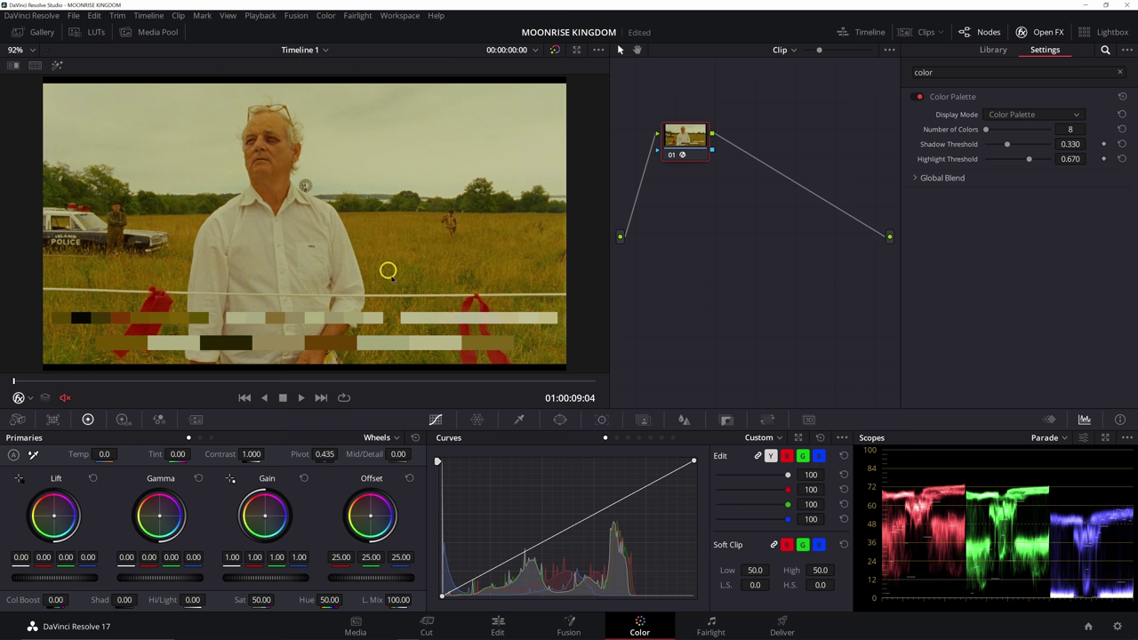
{"action": "left_click", "coordinate": [1028, 33]}
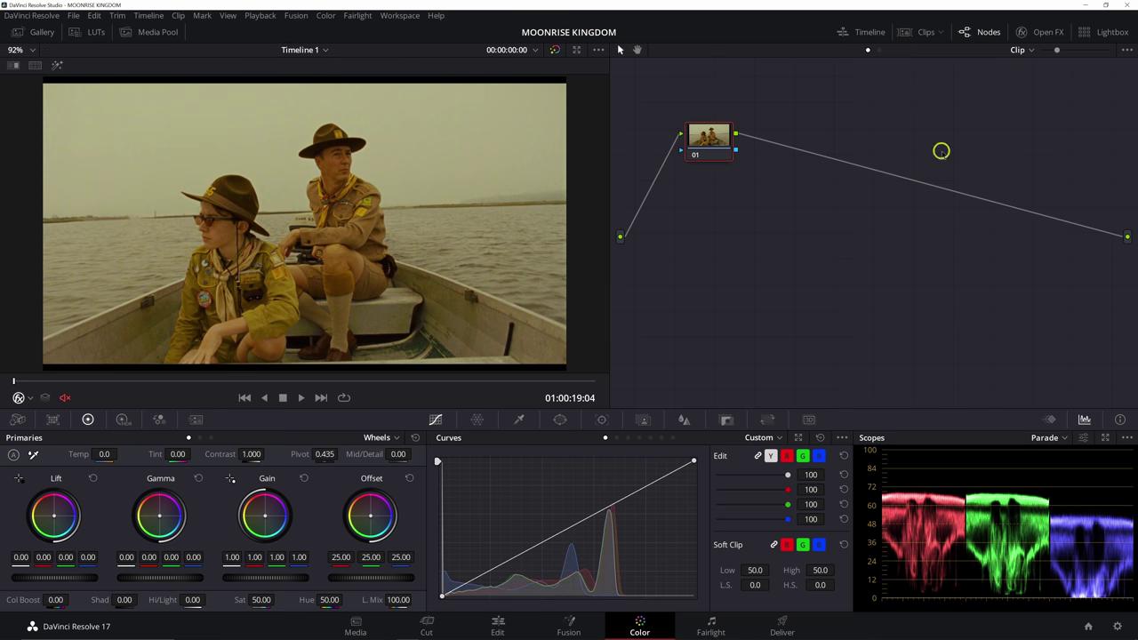
- Apply Color Palette to the boat shot's node 01, then disable that node
{"action": "left_click", "coordinate": [1033, 32]}
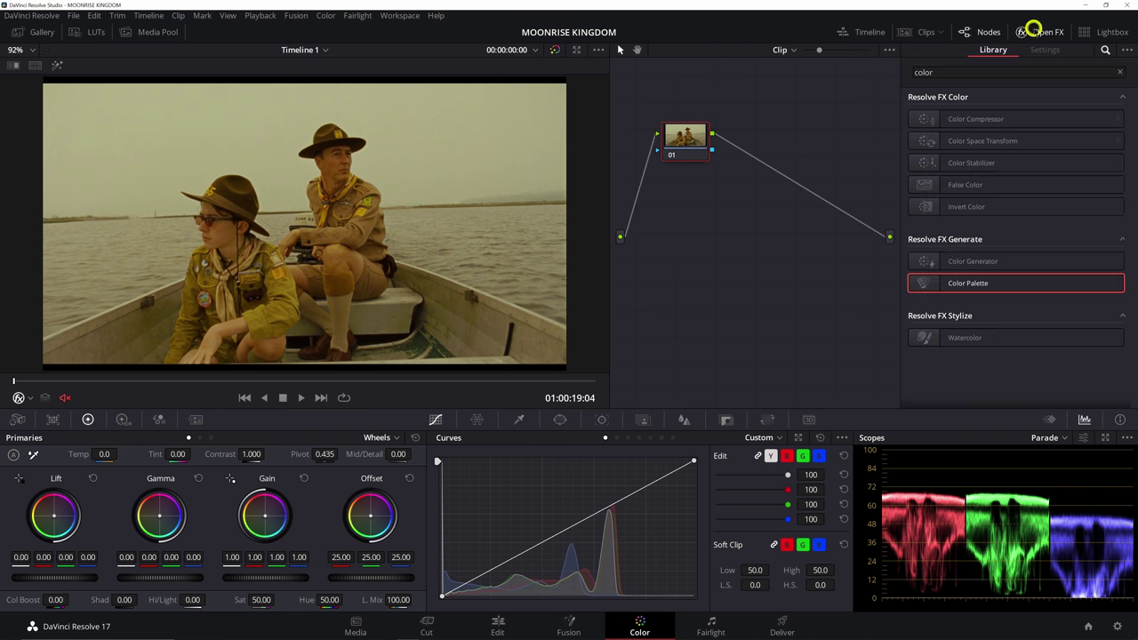
{"action": "left_click_drag", "start_coordinate": [934, 282], "coordinate": [685, 138]}
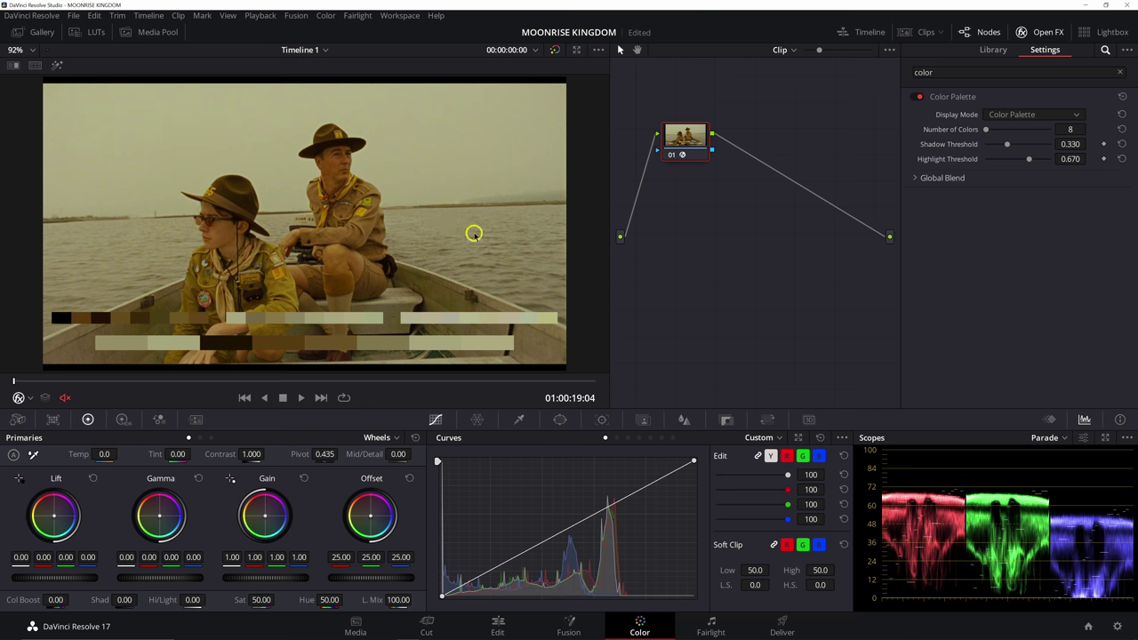
{"action": "left_click", "coordinate": [674, 153]}
{"action": "left_click", "coordinate": [1020, 31]}
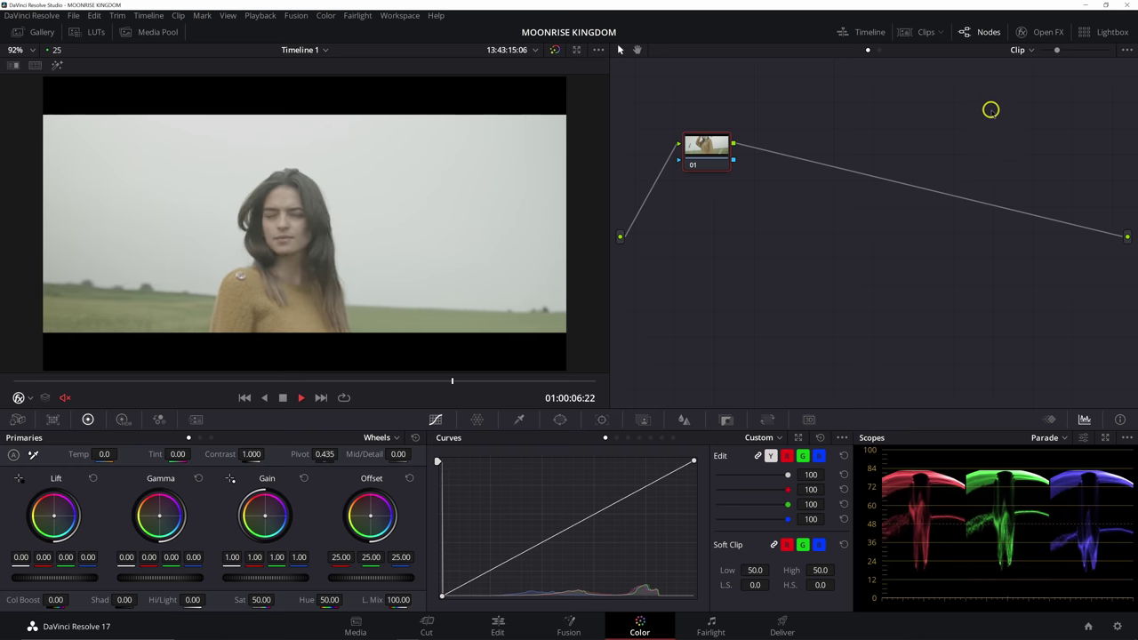
- Stop playback and scrub the woman clip to about 01:00:05:04
{"action": "key", "text": "space"}
{"action": "left_click_drag", "start_coordinate": [505, 380], "coordinate": [309, 380]}
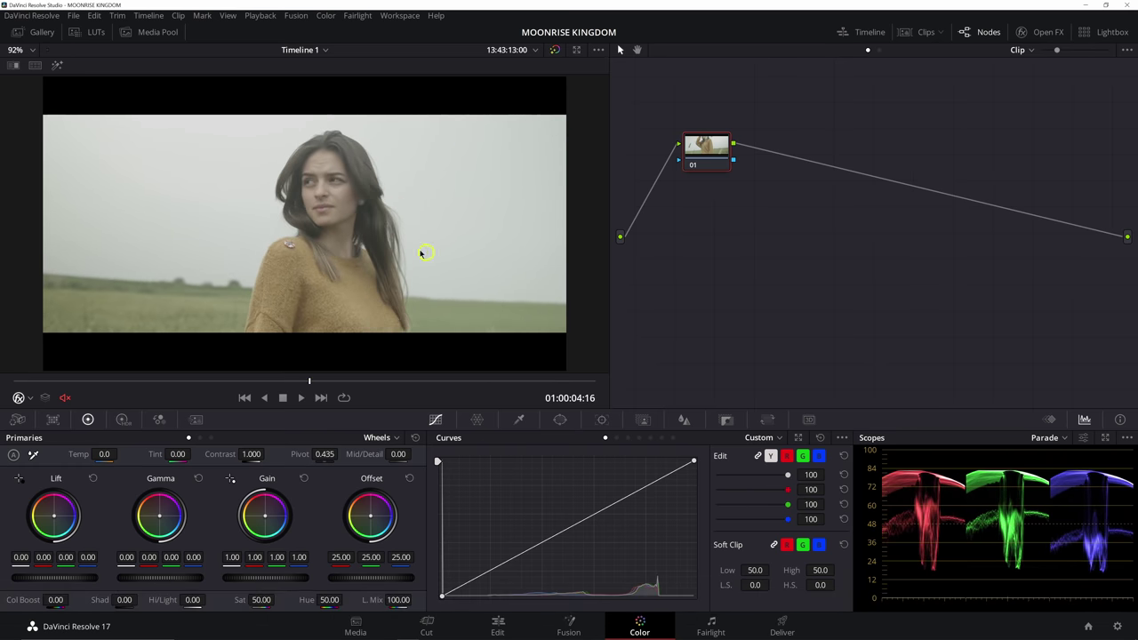
{"action": "mouse_move", "coordinate": [275, 382]}
{"action": "left_mouse_down"}
{"action": "mouse_move", "coordinate": [249, 390]}
{"action": "mouse_move", "coordinate": [297, 385]}
{"action": "left_mouse_up"}
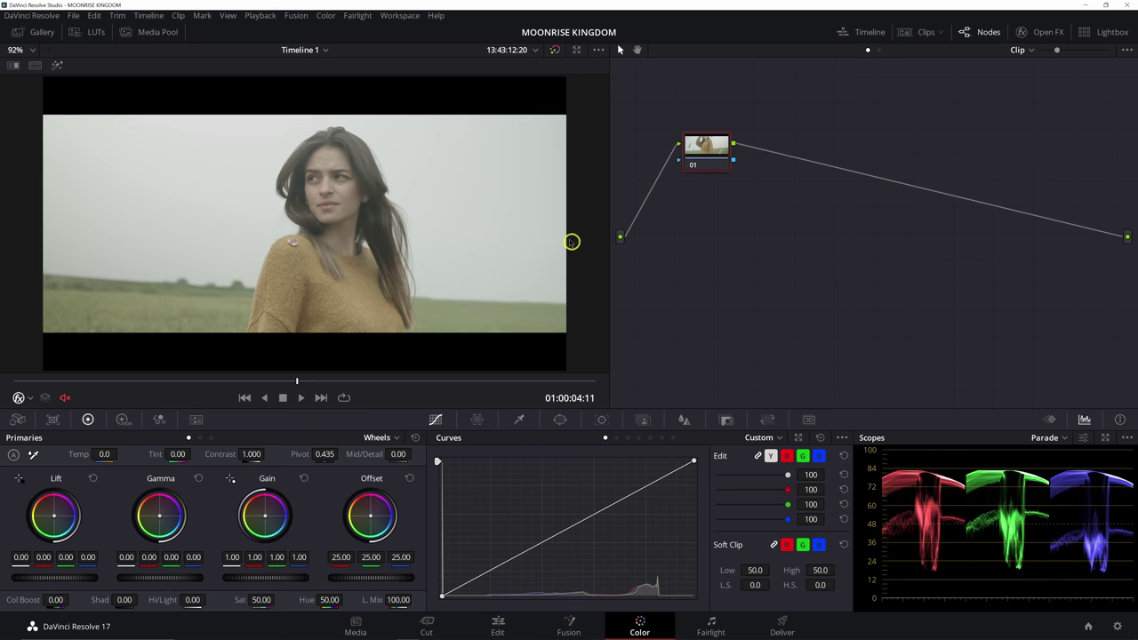
{"action": "left_click", "coordinate": [344, 388]}
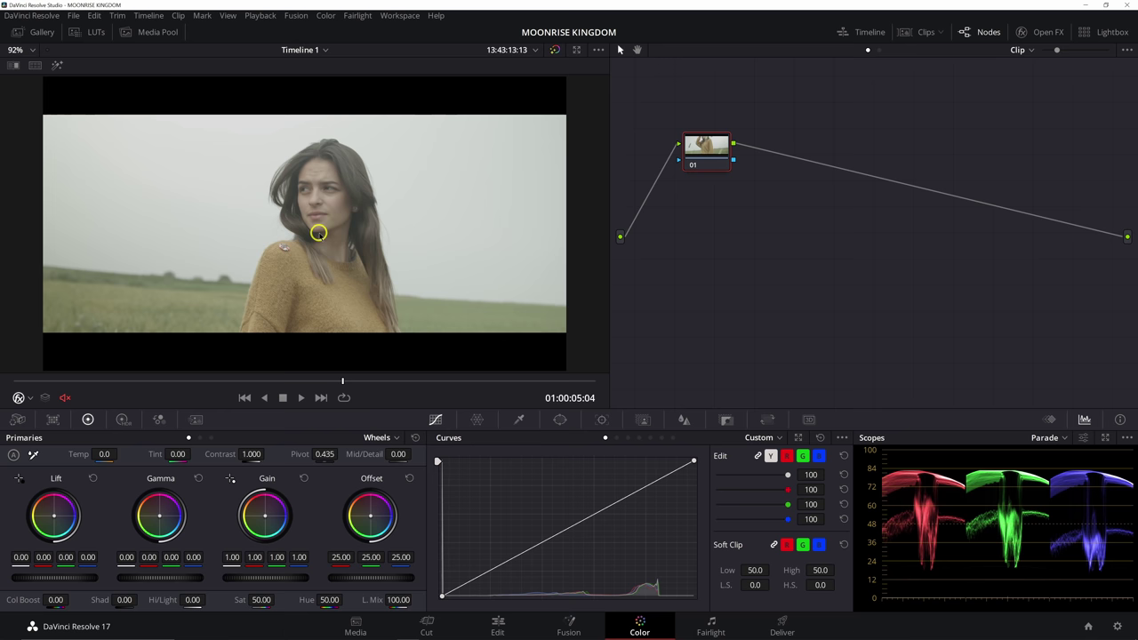
- Check the kids reference, return to the woman clip at 01:00:05:09, and enable split-screen
{"action": "key", "text": "Down"}
{"action": "key", "text": "Down"}
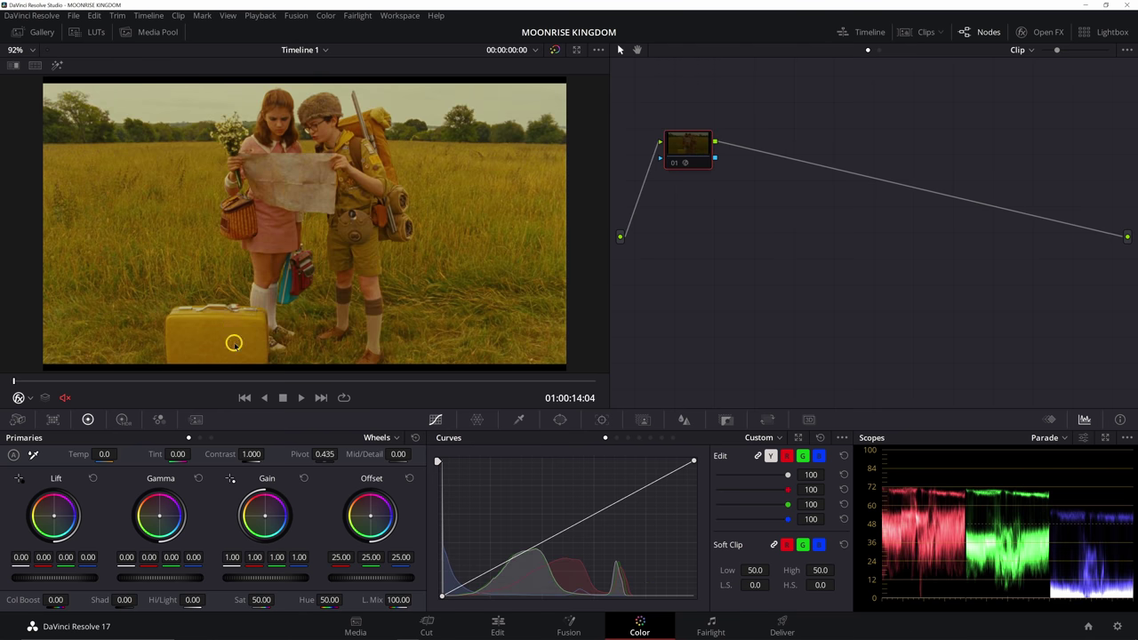
{"action": "key", "text": "Up"}
{"action": "key", "text": "Up"}
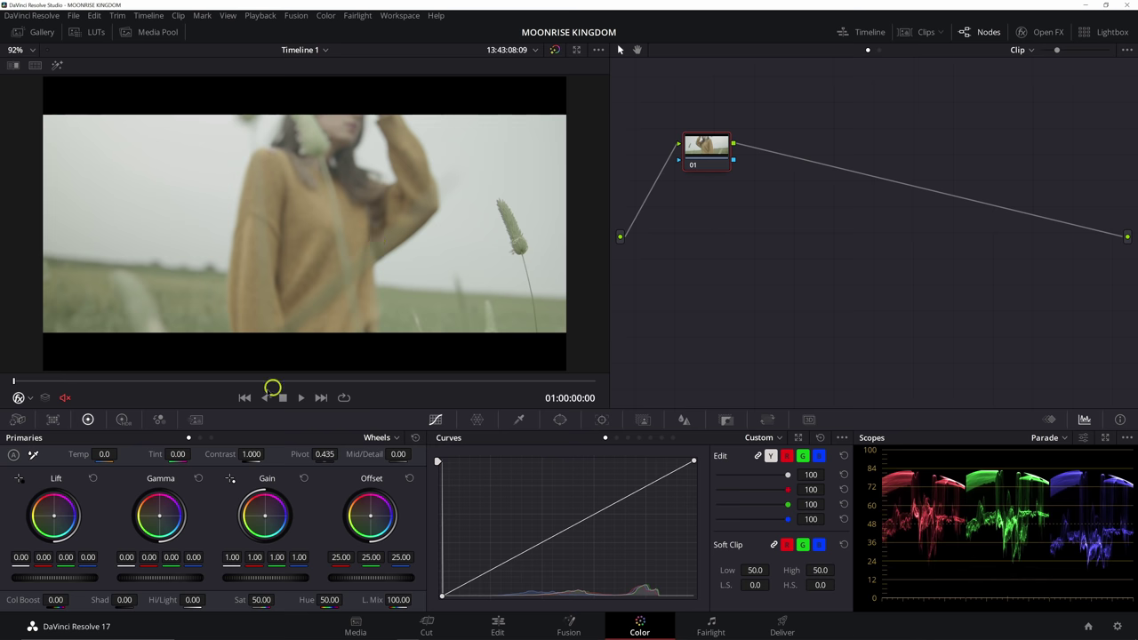
{"action": "left_click_drag", "start_coordinate": [205, 383], "coordinate": [296, 385]}
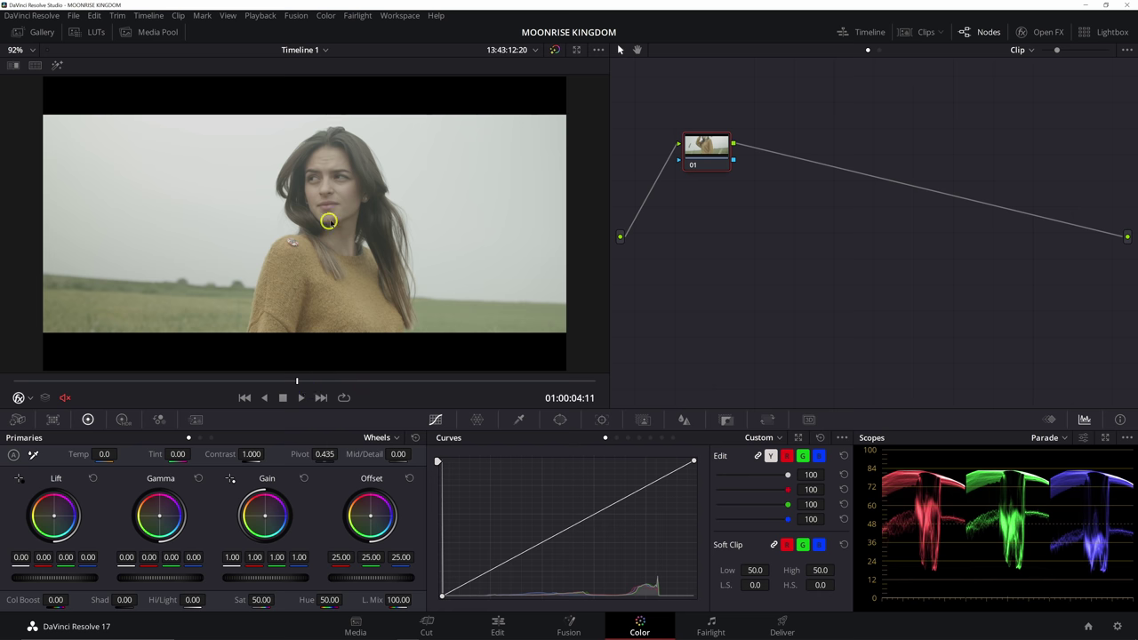
{"action": "left_click_drag", "start_coordinate": [299, 381], "coordinate": [356, 382]}
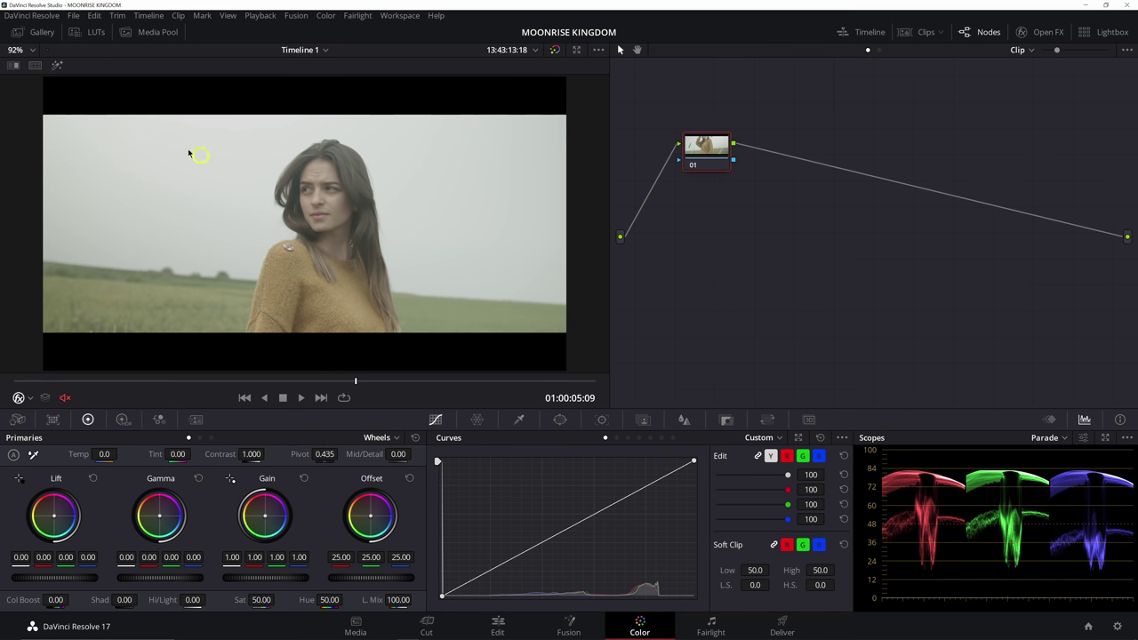
{"action": "left_click", "coordinate": [31, 65]}
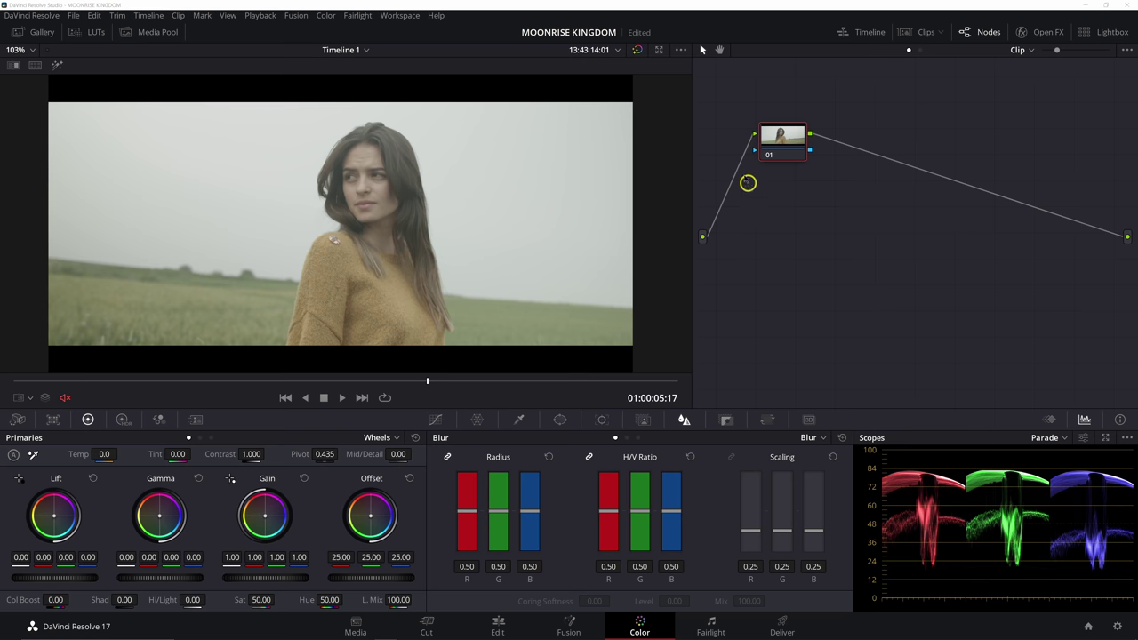
- Move node 01 down, label it OFFSET, and add a serial node labelled CST
{"action": "left_click_drag", "start_coordinate": [779, 141], "coordinate": [754, 181]}
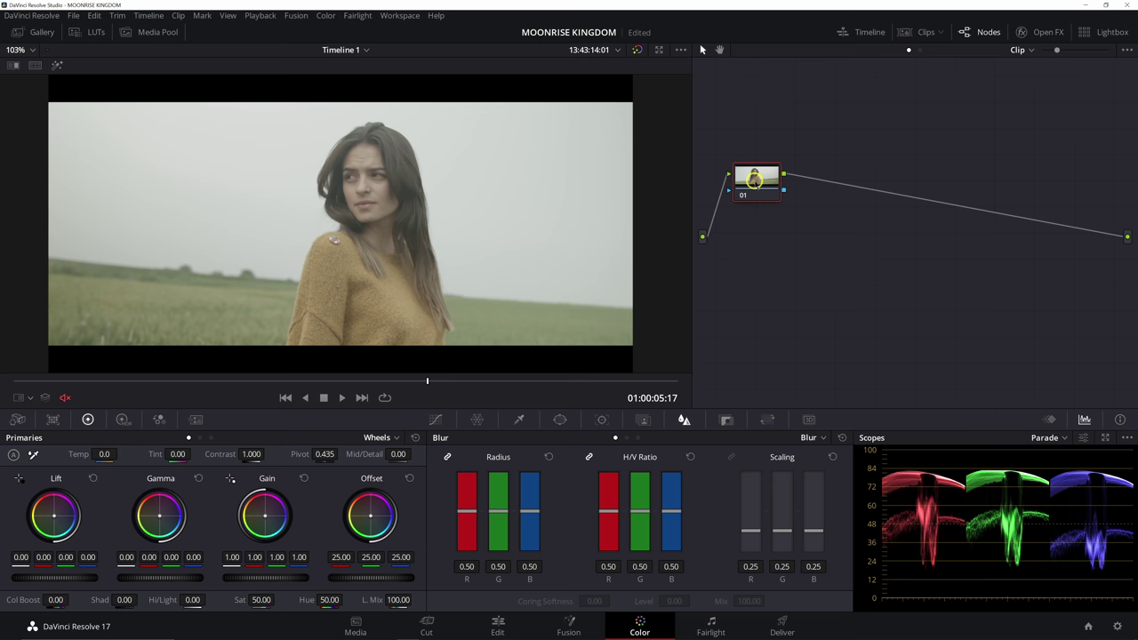
{"action": "key", "text": "alt+s"}
{"action": "type", "text": "rOFFSET"}
{"action": "key", "text": "Return"}
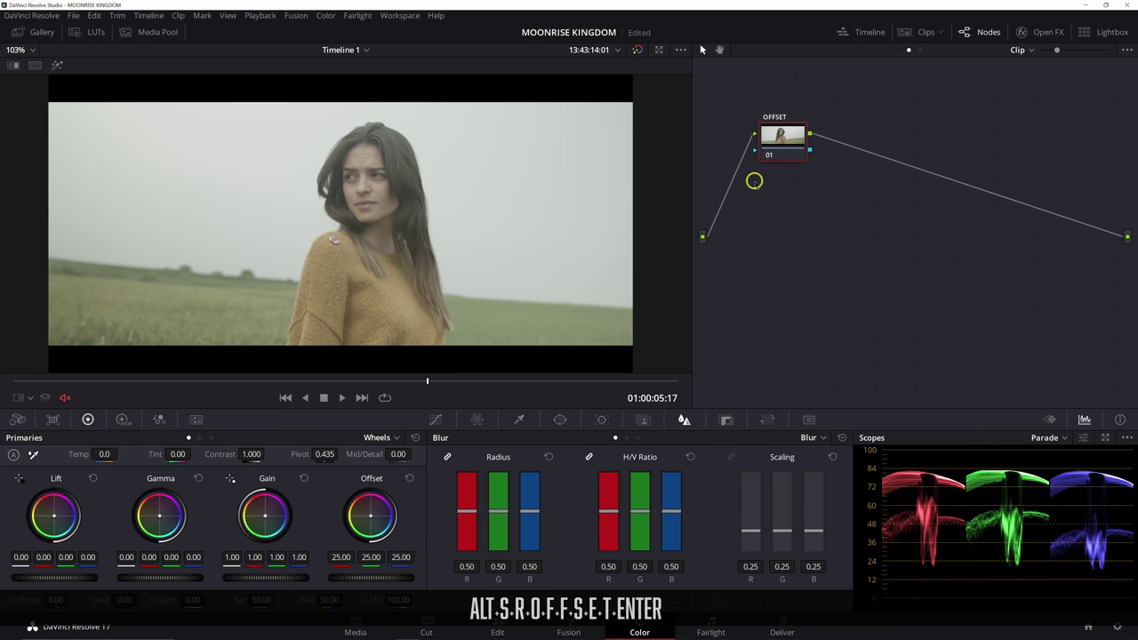
{"action": "key", "text": "alt+s"}
{"action": "type", "text": "rCS"}
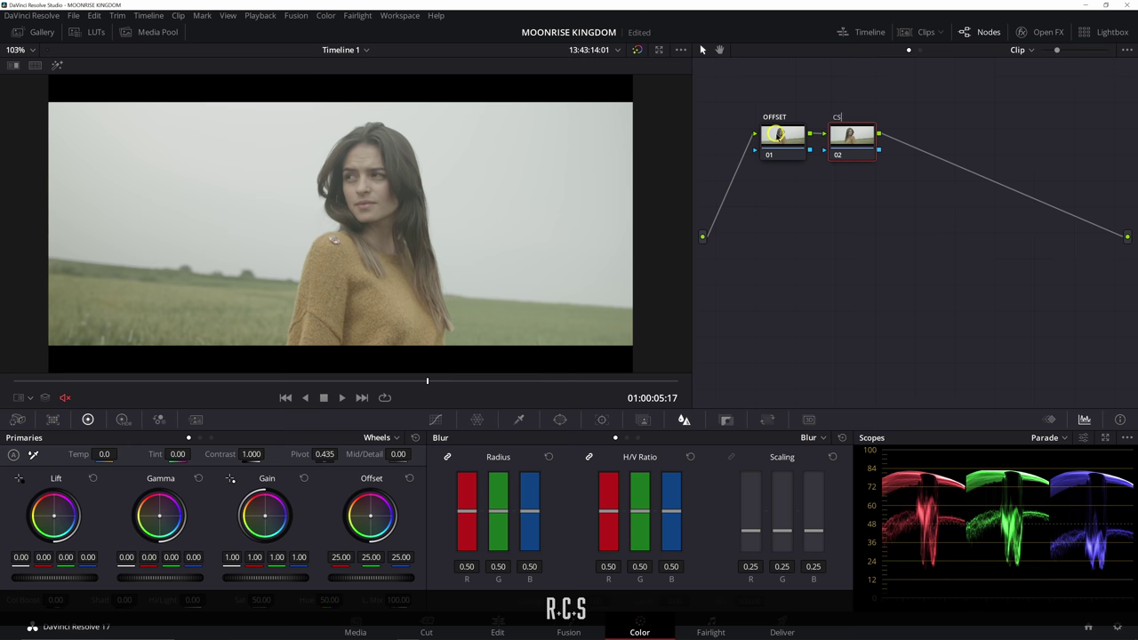
{"action": "type", "text": "T"}
{"action": "key", "text": "Return"}
- Add serial nodes labelled LOOK and CURVES
{"action": "key", "text": "alt+s"}
{"action": "key", "text": "r"}
{"action": "key", "text": "BackSpace"}
{"action": "key", "text": "BackSpace"}
{"action": "key", "text": "BackSpace"}
{"action": "key", "text": "BackSpace"}
{"action": "key", "text": "BackSpace"}
{"action": "key", "text": "BackSpace"}
{"action": "key", "text": "BackSpace"}
{"action": "type", "text": "LOOK"}
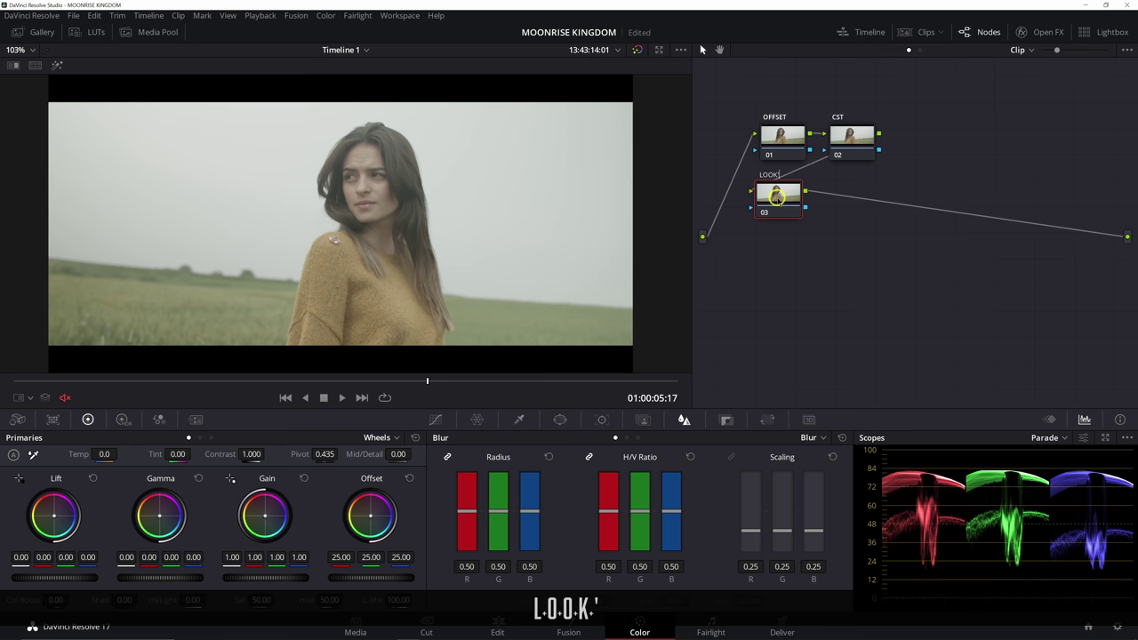
{"action": "key", "text": "alt+s"}
{"action": "type", "text": "rCURVE"}
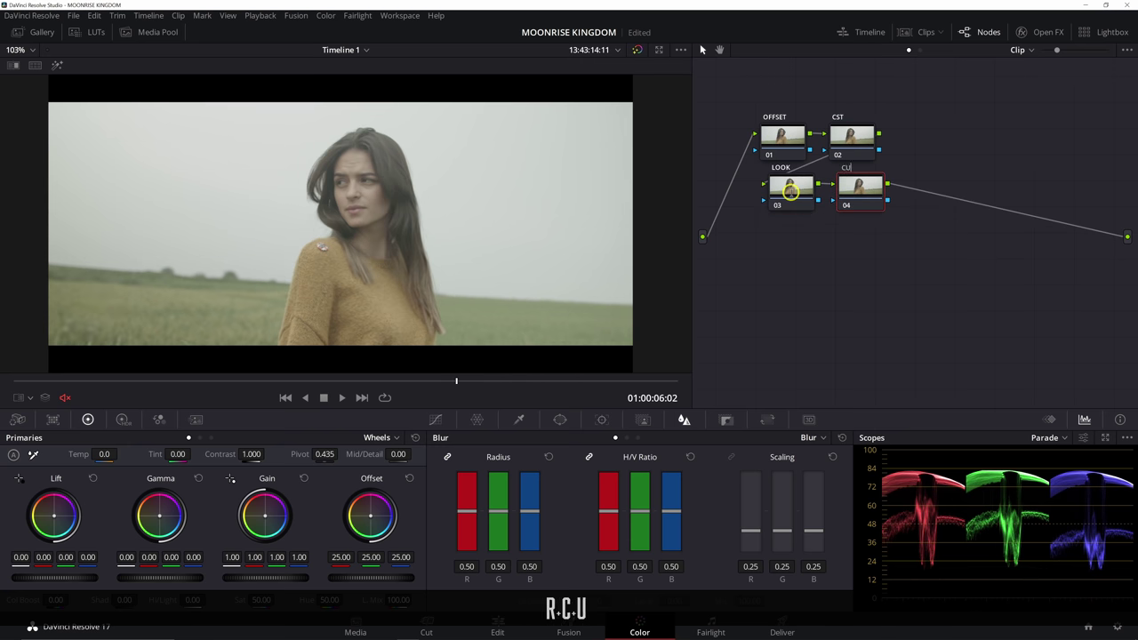
{"action": "type", "text": "S"}
{"action": "key", "text": "Return"}
- Add serial node 05 for FILM LUT and node 06 labelled GLOW
{"action": "key", "text": "alt+s"}
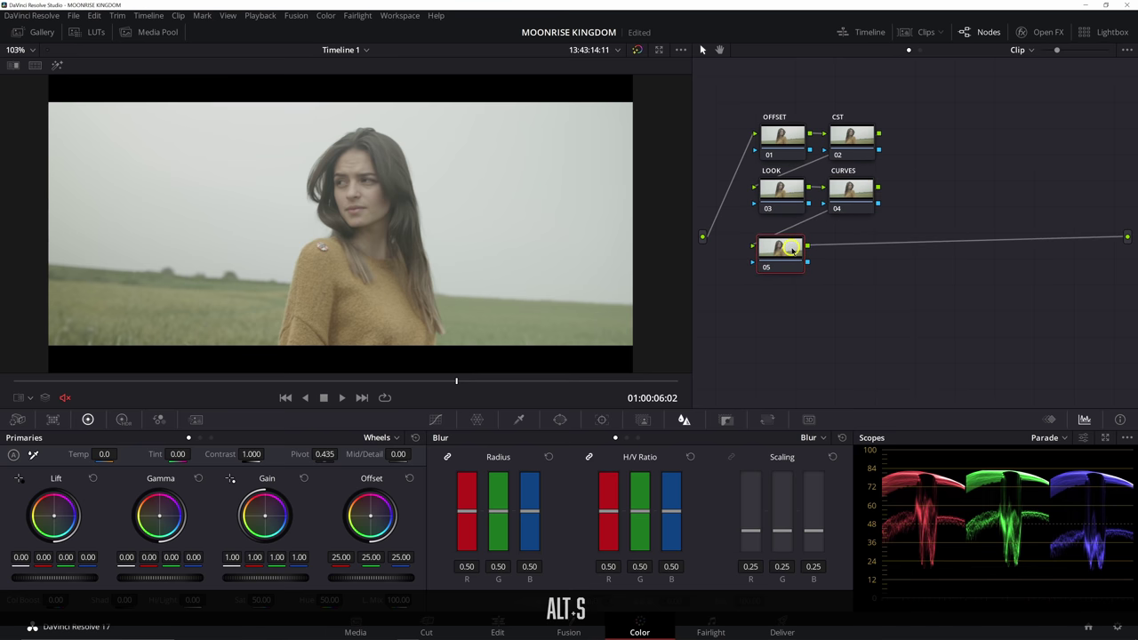
{"action": "key", "text": "alt+s"}
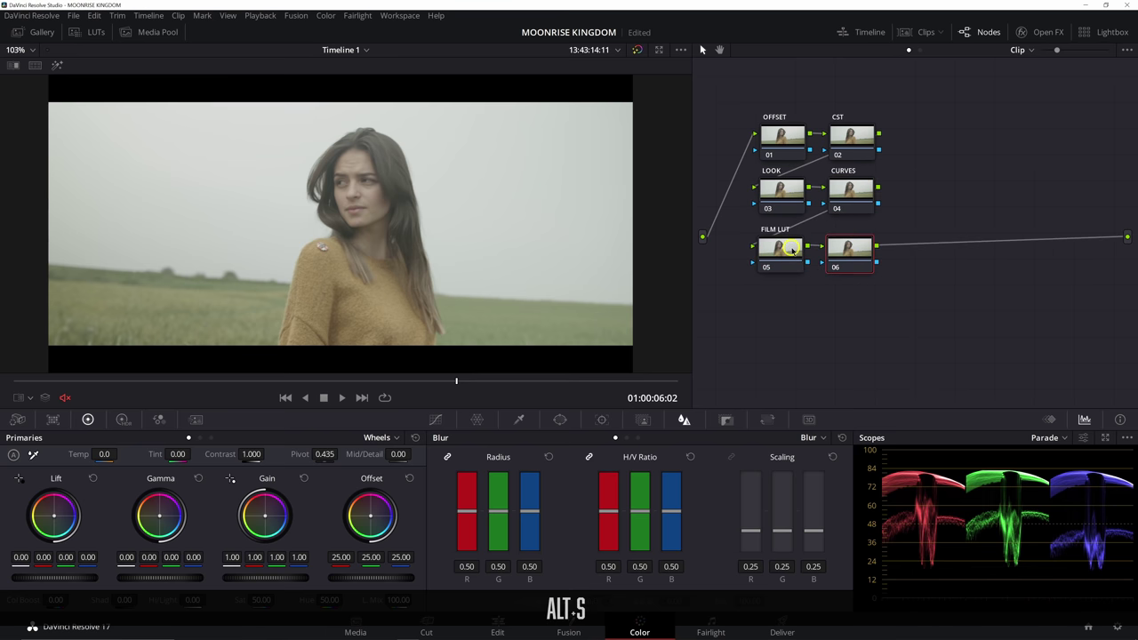
{"action": "type", "text": "rGWL"}
{"action": "key", "text": "BackSpace"}
{"action": "key", "text": "BackSpace"}
{"action": "type", "text": "LOW"}
{"action": "key", "text": "Return"}
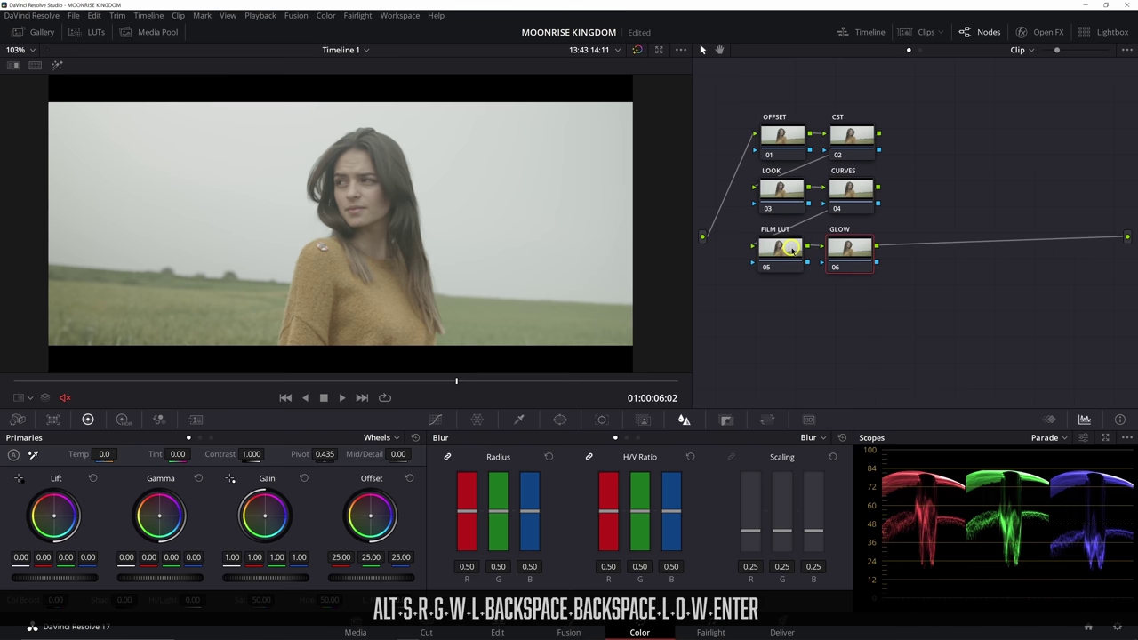
- Add the final serial nodes labelled SOFT and GRAIN
{"action": "key", "text": "alt+s"}
{"action": "type", "text": "rSOFT"}
{"action": "key", "text": "Return"}
{"action": "key", "text": "alt+s"}
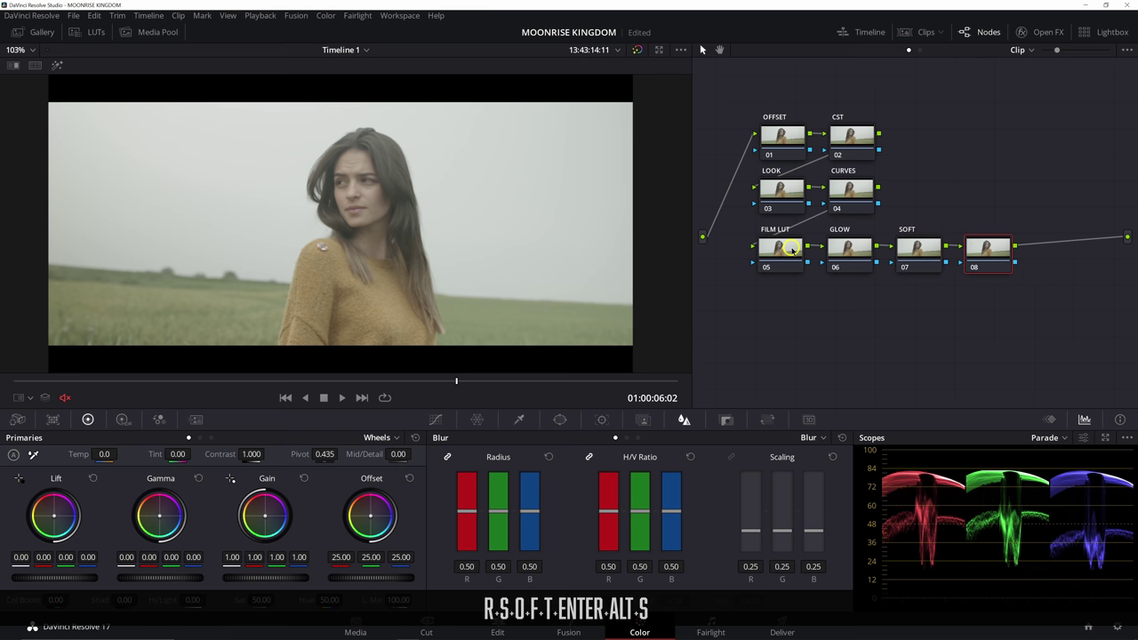
{"action": "type", "text": "rGRAN"}
{"action": "key", "text": "BackSpace"}
{"action": "type", "text": "IN"}
{"action": "key", "text": "Return"}
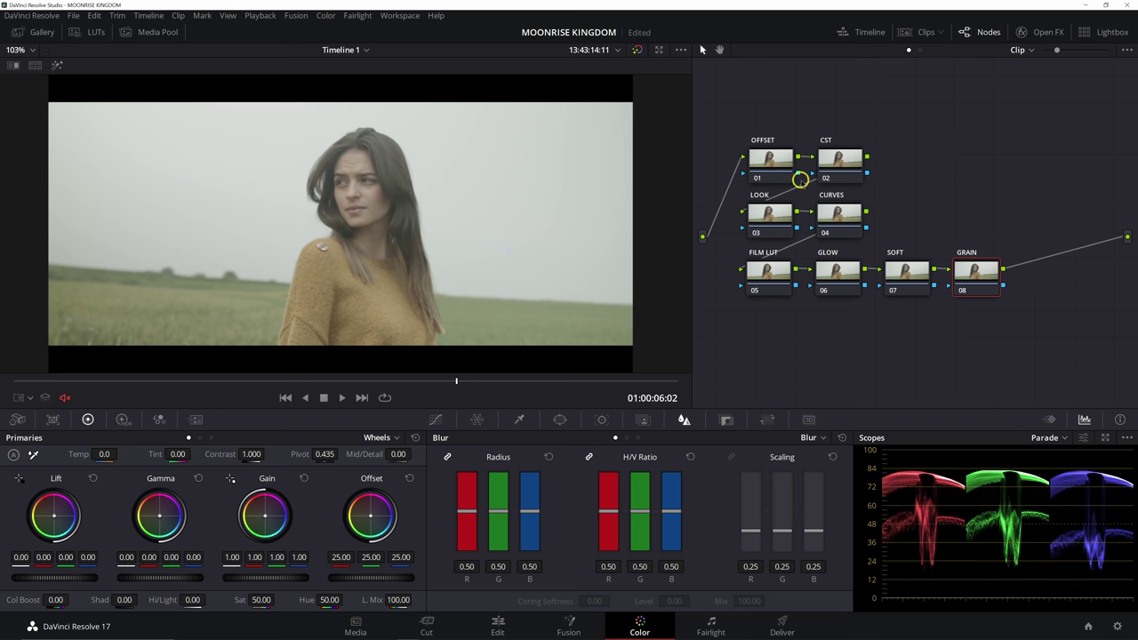
- Search the effects library for COLOR and apply Color Space Transform to the CST node
{"action": "left_click", "coordinate": [841, 159]}
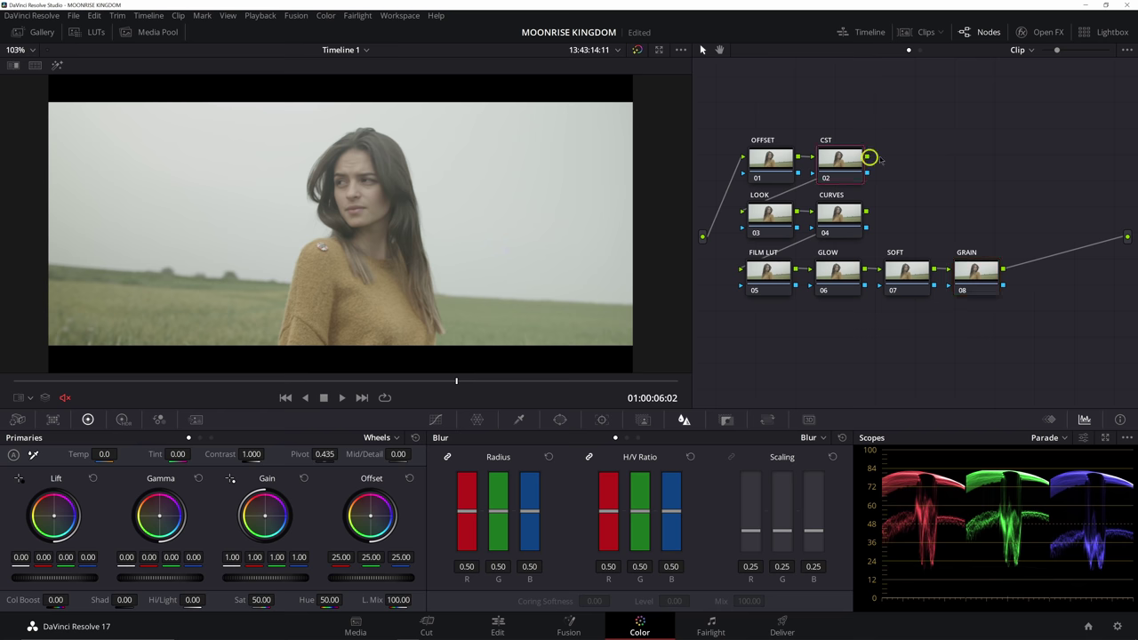
{"action": "left_click", "coordinate": [1034, 34]}
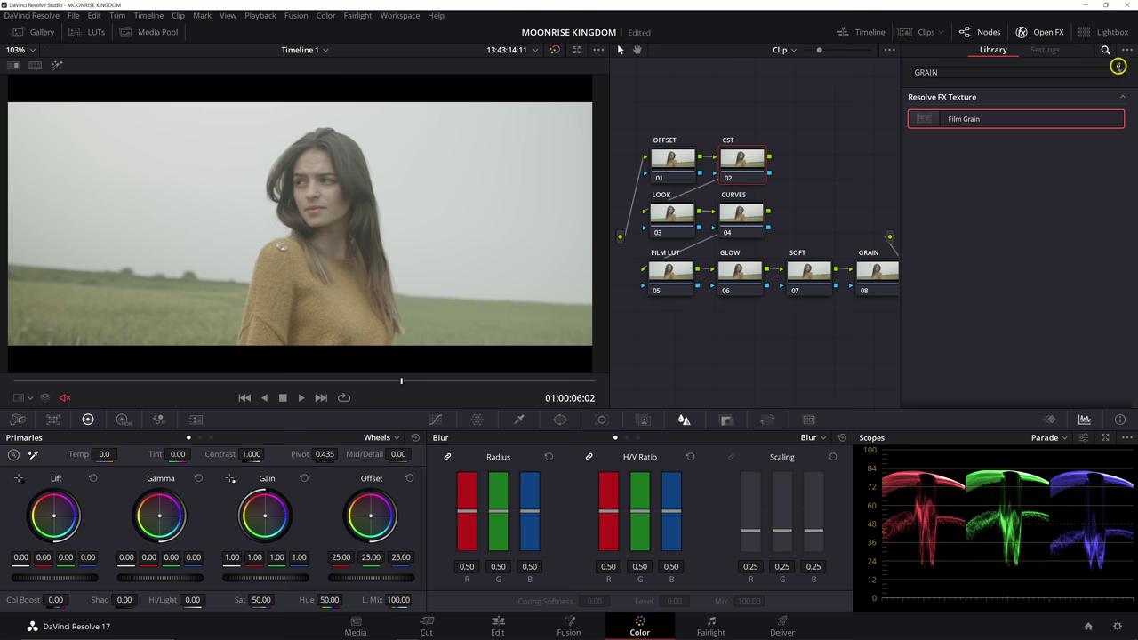
{"action": "left_click", "coordinate": [1111, 71]}
{"action": "key", "text": "BackSpace"}
{"action": "key", "text": "BackSpace"}
{"action": "key", "text": "BackSpace"}
{"action": "key", "text": "BackSpace"}
{"action": "key", "text": "BackSpace"}
{"action": "type", "text": "COLOR"}
{"action": "left_click_drag", "start_coordinate": [978, 142], "coordinate": [745, 164]}
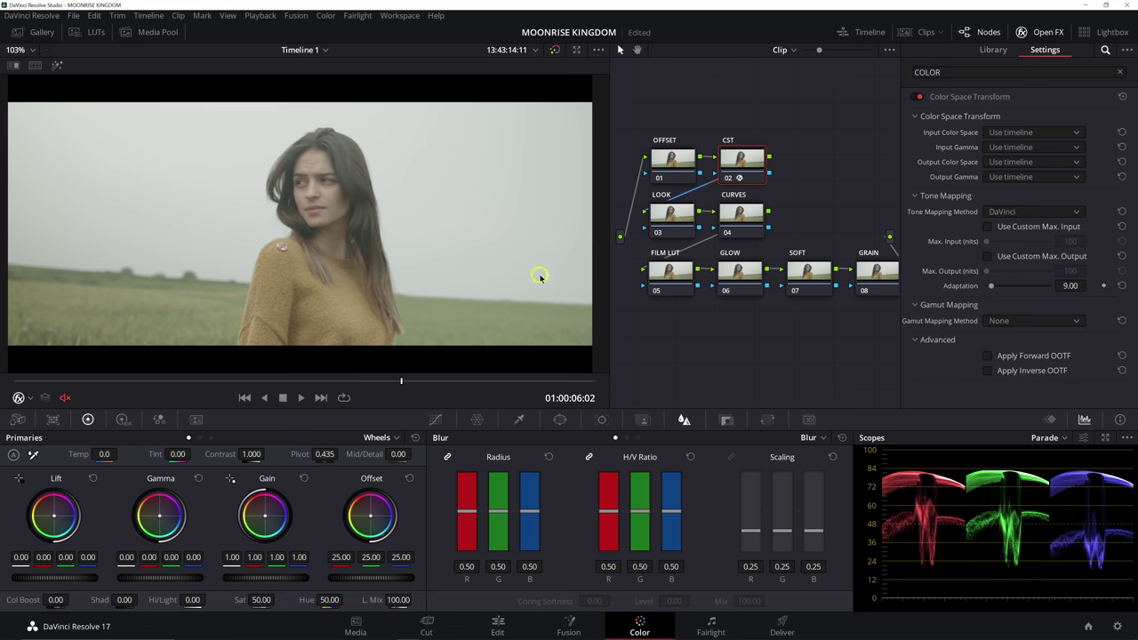
- Set CST input space and gamma to Pocket 4K Film Gen 4, output gamma to Cineon Film Log
{"action": "left_click", "coordinate": [989, 131]}
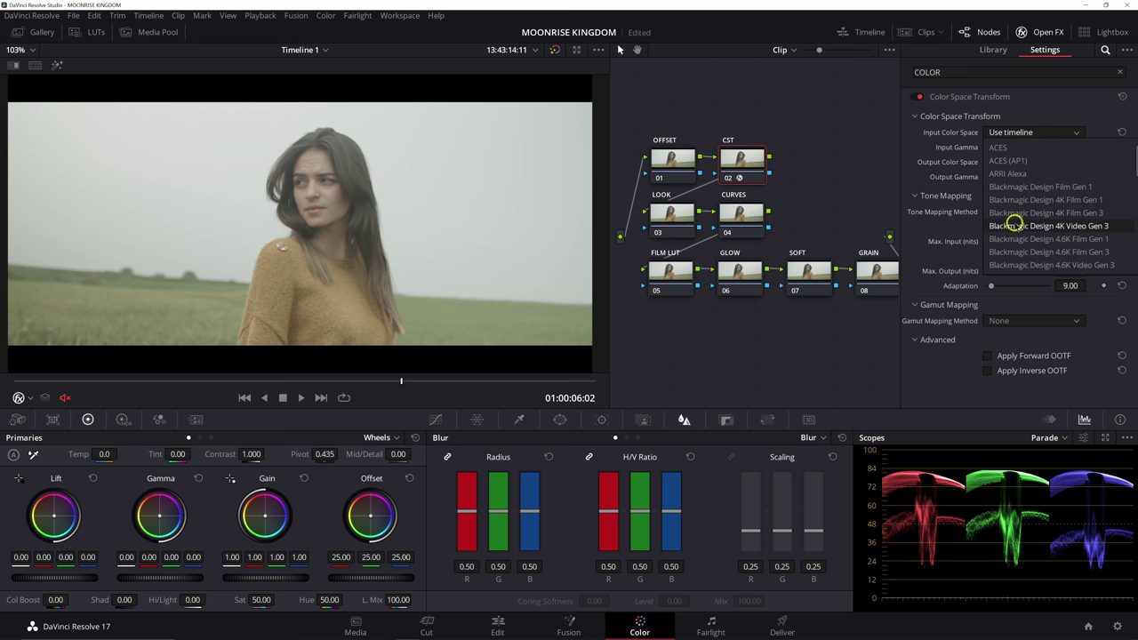
{"action": "scroll", "coordinate": [1019, 232], "scroll_direction": "down", "scroll_amount": 3}
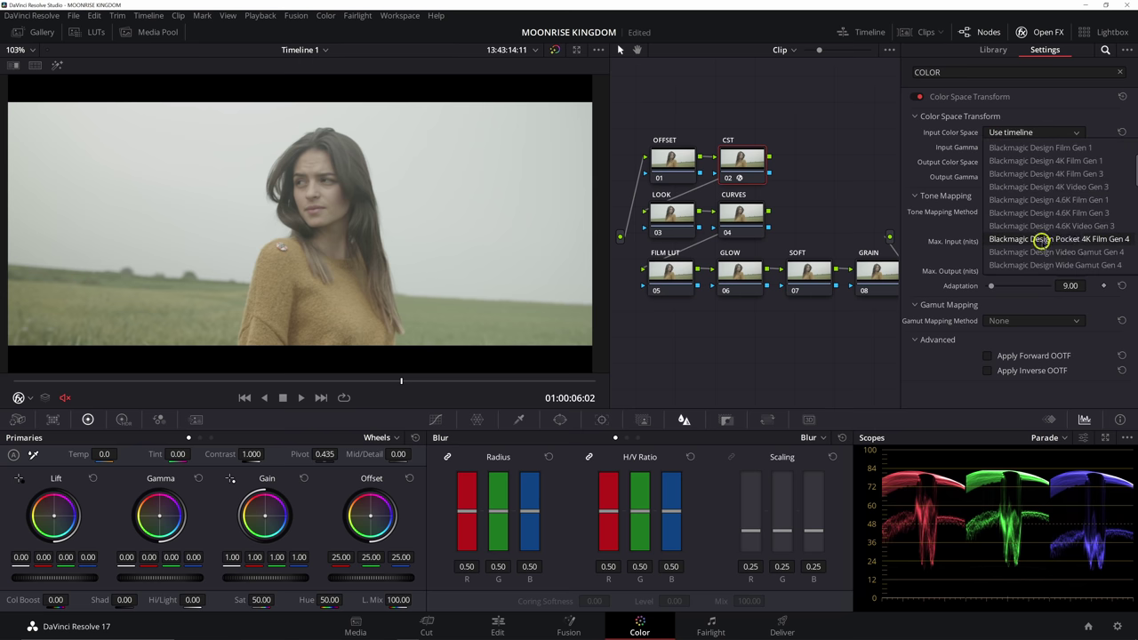
{"action": "left_click", "coordinate": [1041, 240]}
{"action": "left_click", "coordinate": [1005, 147]}
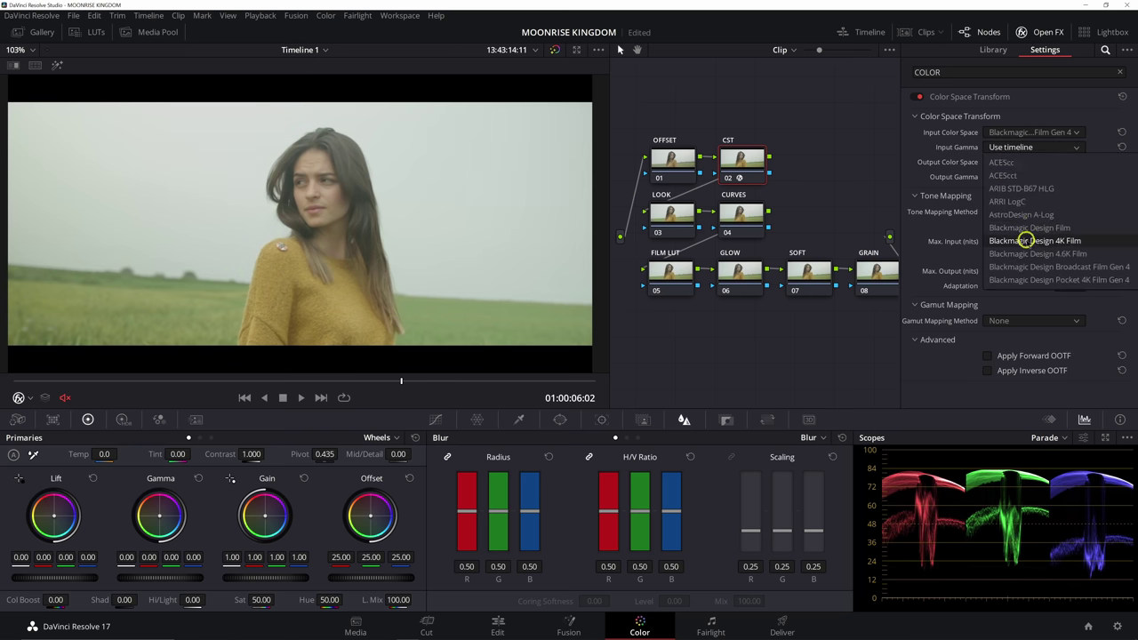
{"action": "scroll", "coordinate": [1027, 242], "scroll_direction": "down", "scroll_amount": 5}
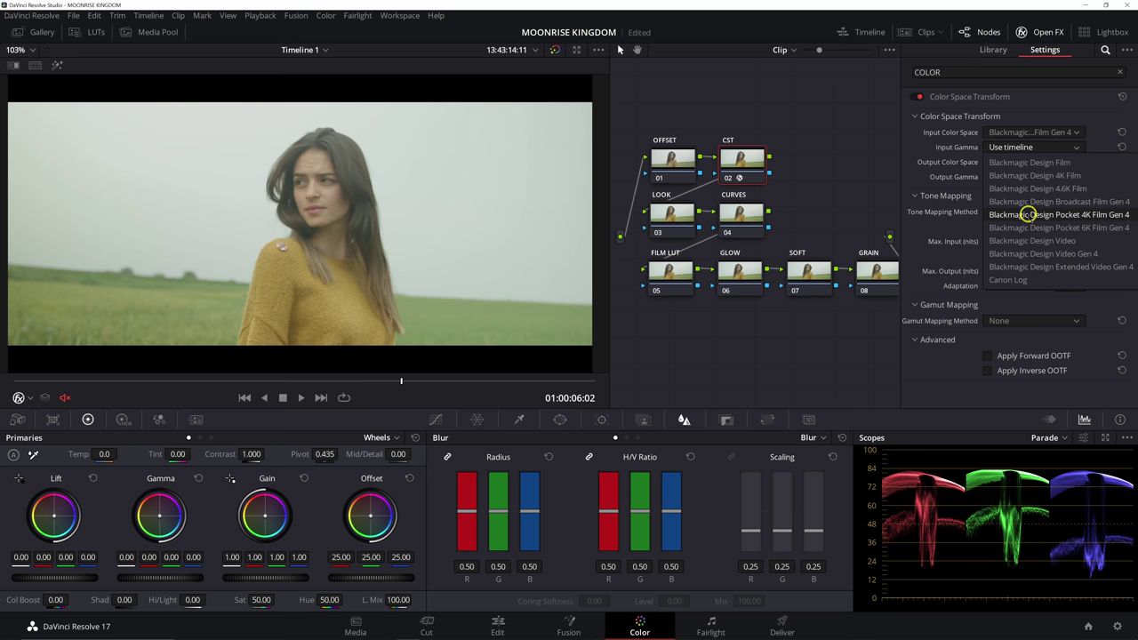
{"action": "left_click", "coordinate": [1027, 215]}
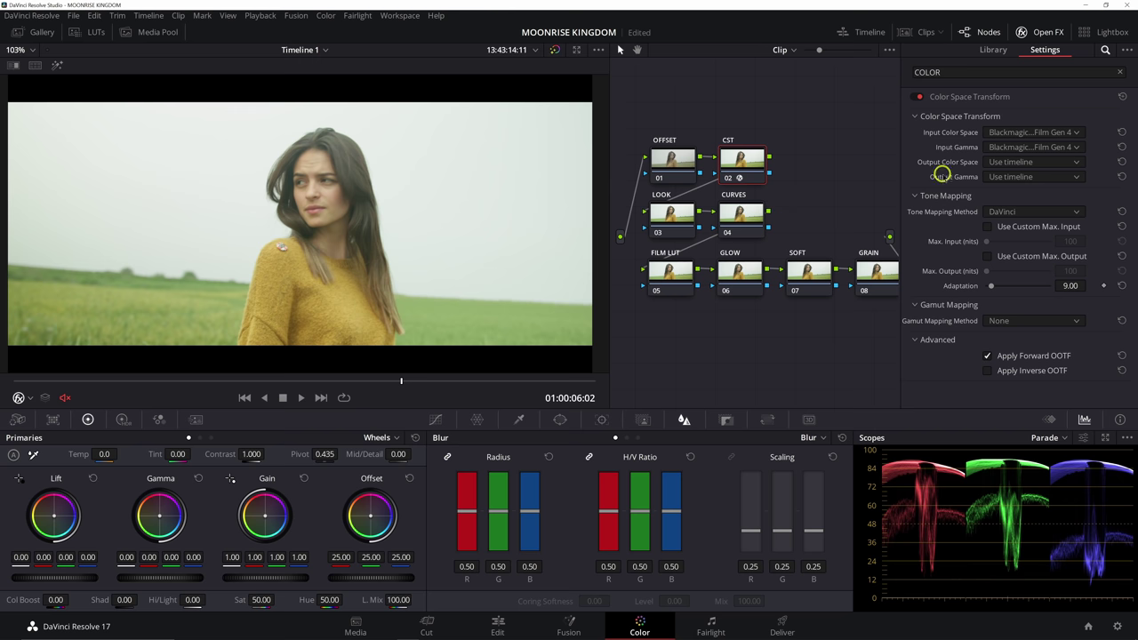
{"action": "left_click", "coordinate": [1000, 175]}
{"action": "scroll", "coordinate": [1029, 277], "scroll_direction": "down", "scroll_amount": 5}
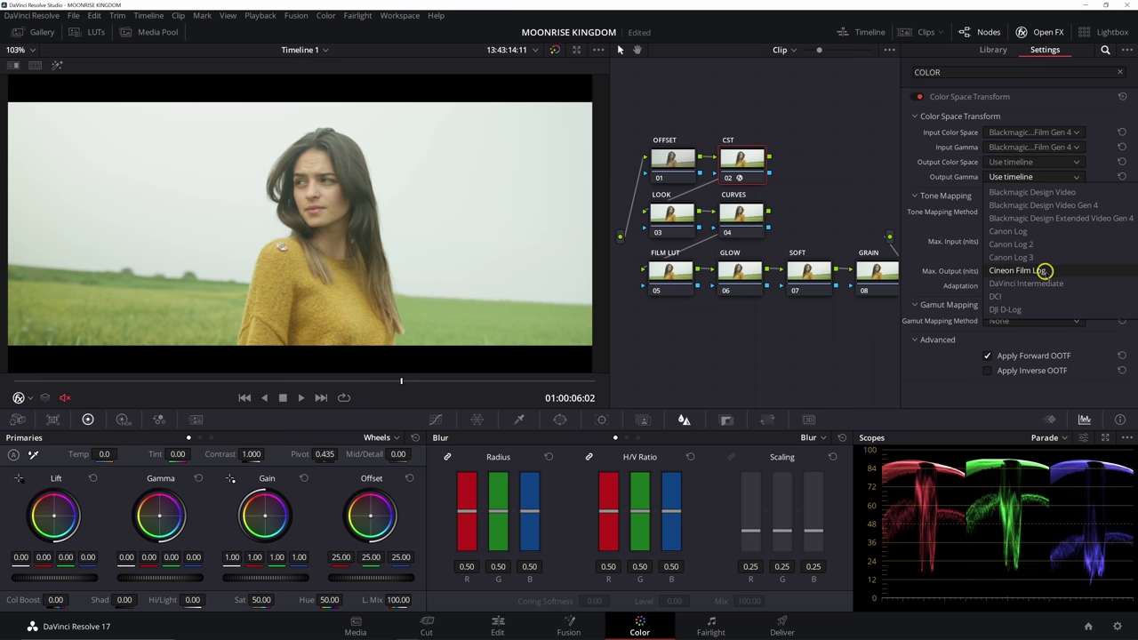
{"action": "left_click", "coordinate": [1043, 270]}
{"action": "left_click", "coordinate": [673, 276]}
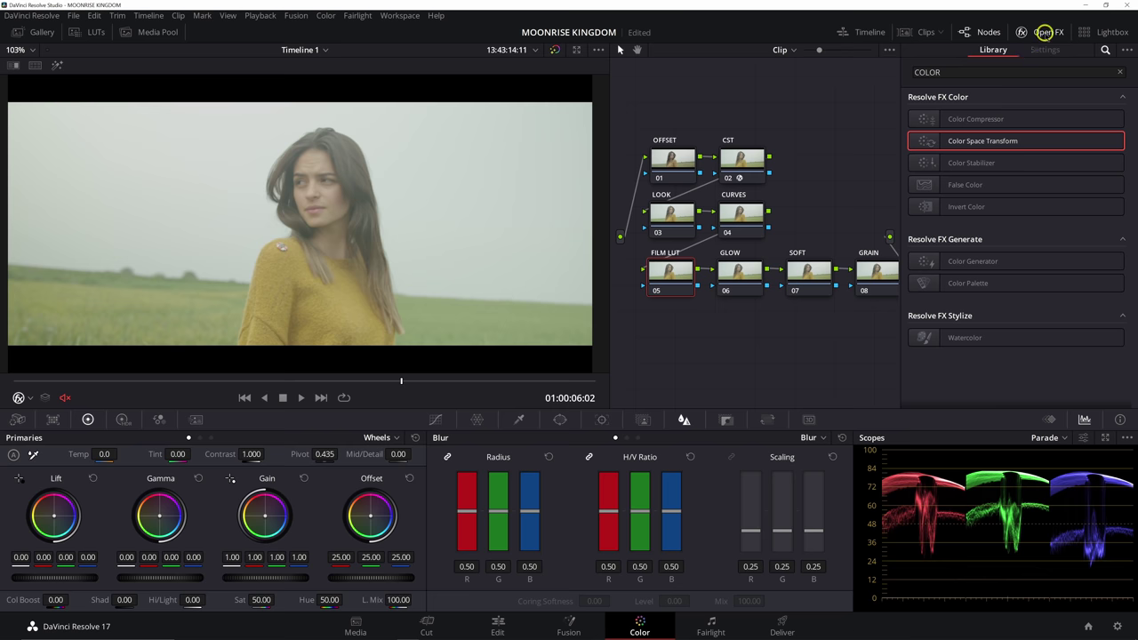
{"action": "left_click", "coordinate": [1046, 32]}
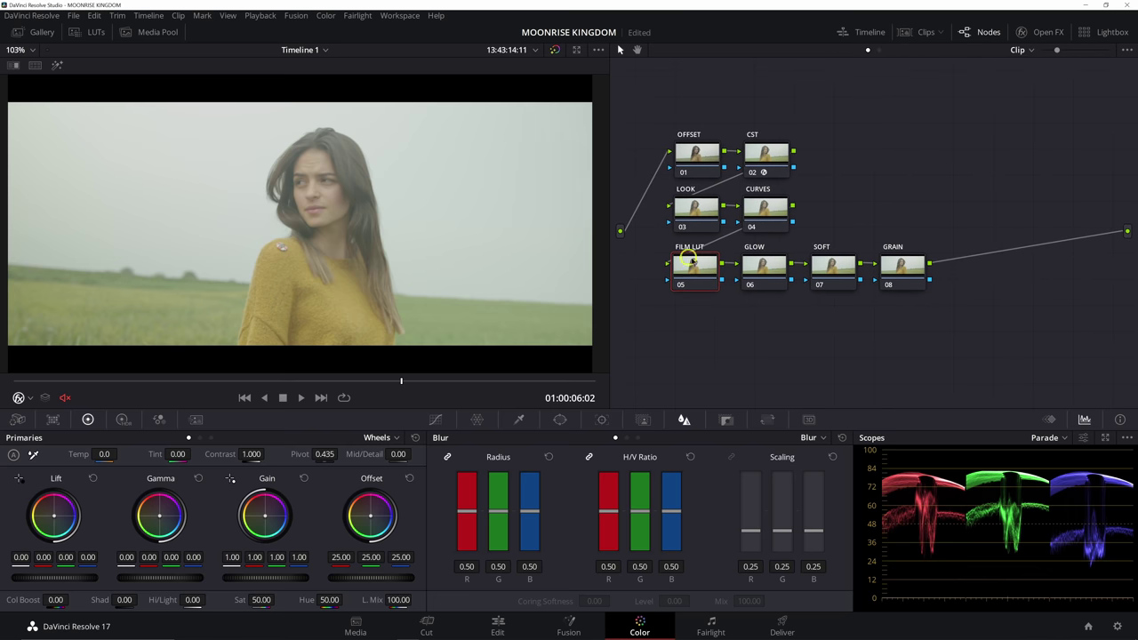
- Apply the Film Looks LUT Rec709 Kodak 2383 D55 to the FILM LUT node and compare with the reference
{"action": "right_click", "coordinate": [692, 267]}
{"action": "mouse_move", "coordinate": [724, 398]}
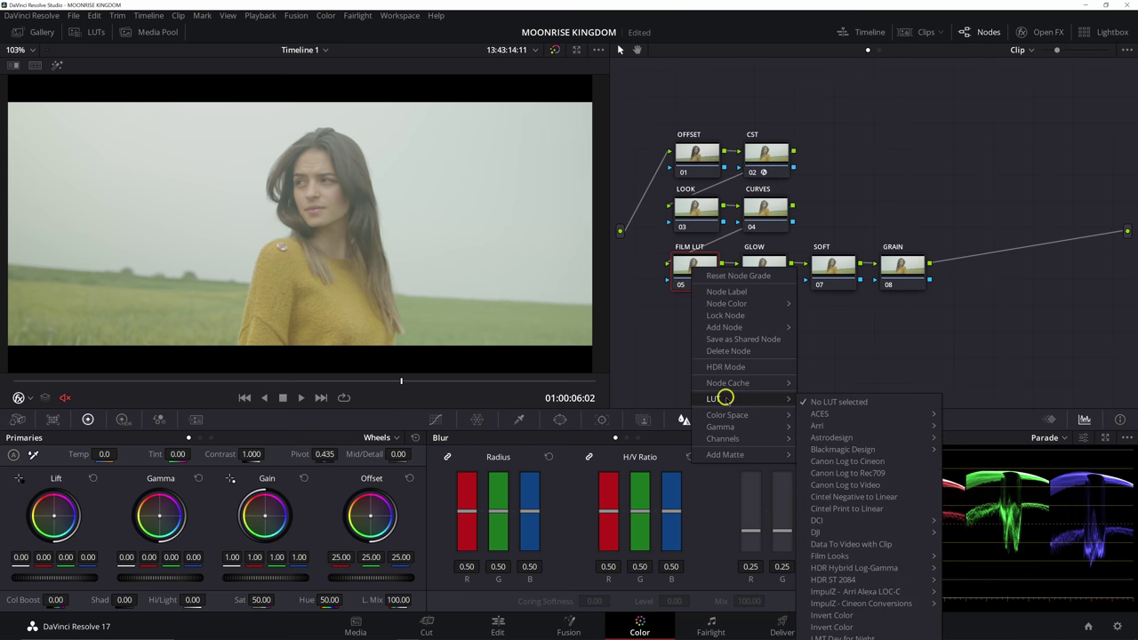
{"action": "mouse_move", "coordinate": [851, 554]}
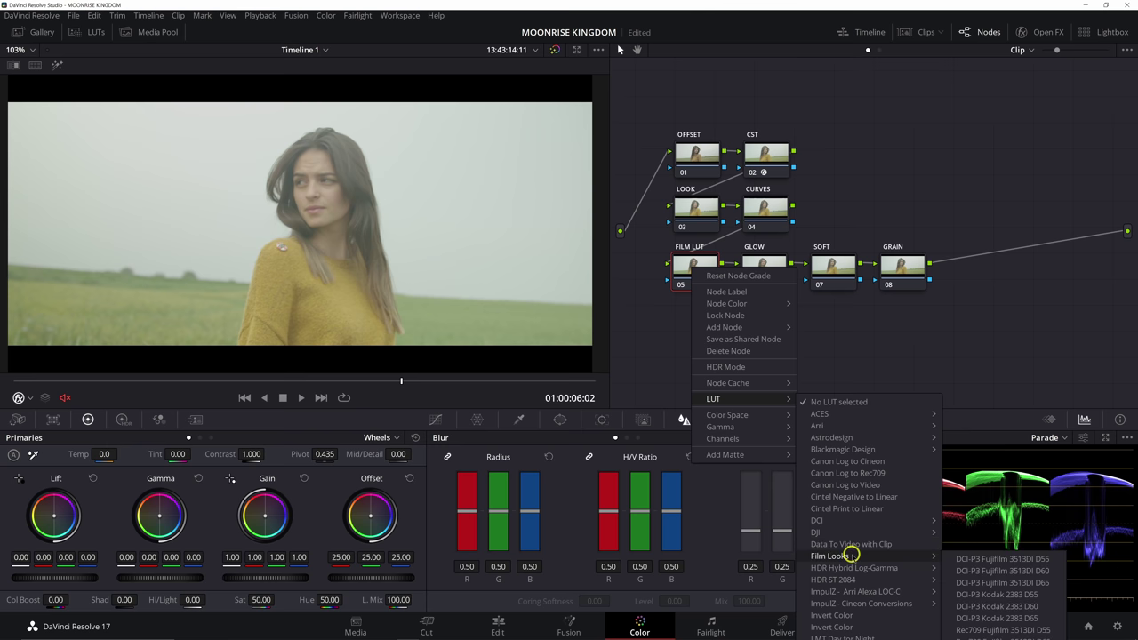
{"action": "left_click", "coordinate": [906, 351]}
{"action": "left_click_drag", "start_coordinate": [689, 103], "coordinate": [877, 186]}
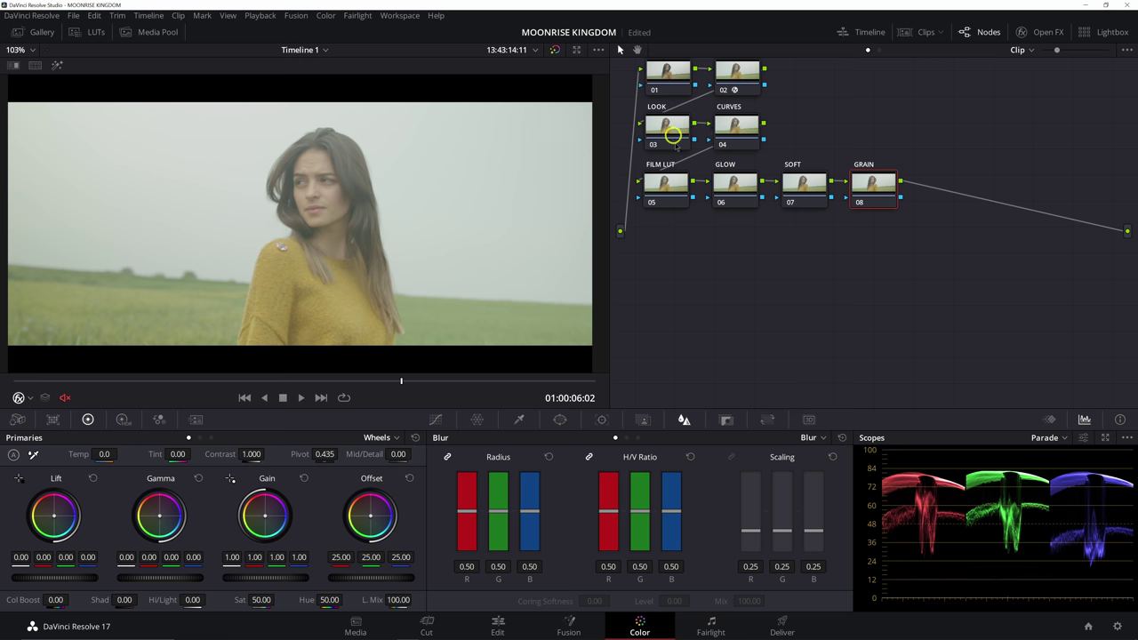
{"action": "right_click", "coordinate": [665, 184]}
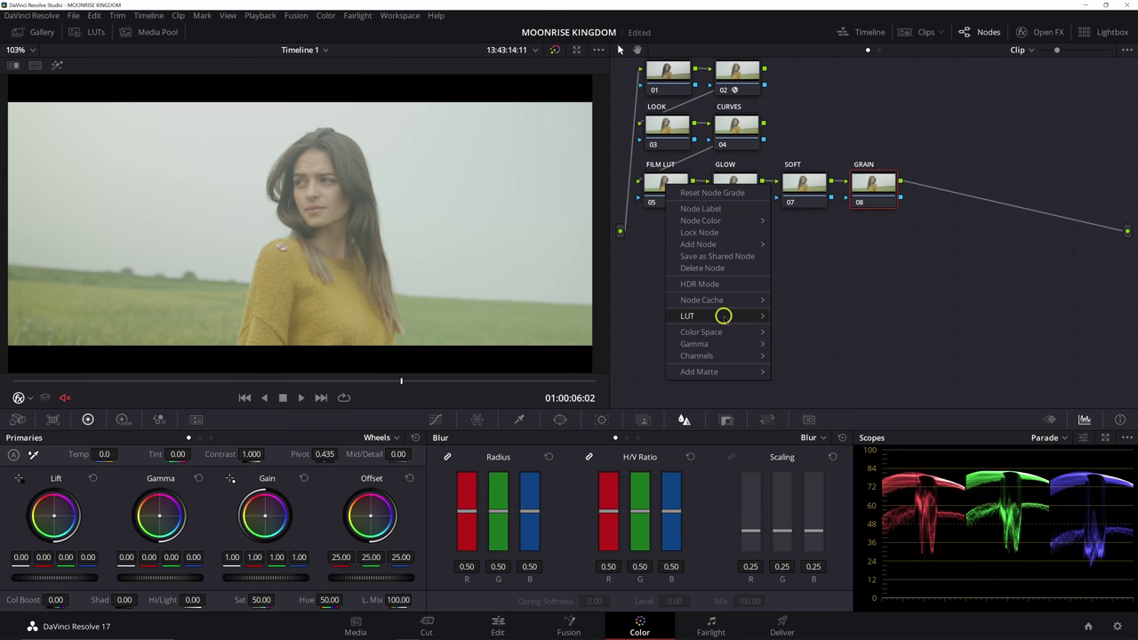
{"action": "mouse_move", "coordinate": [759, 313]}
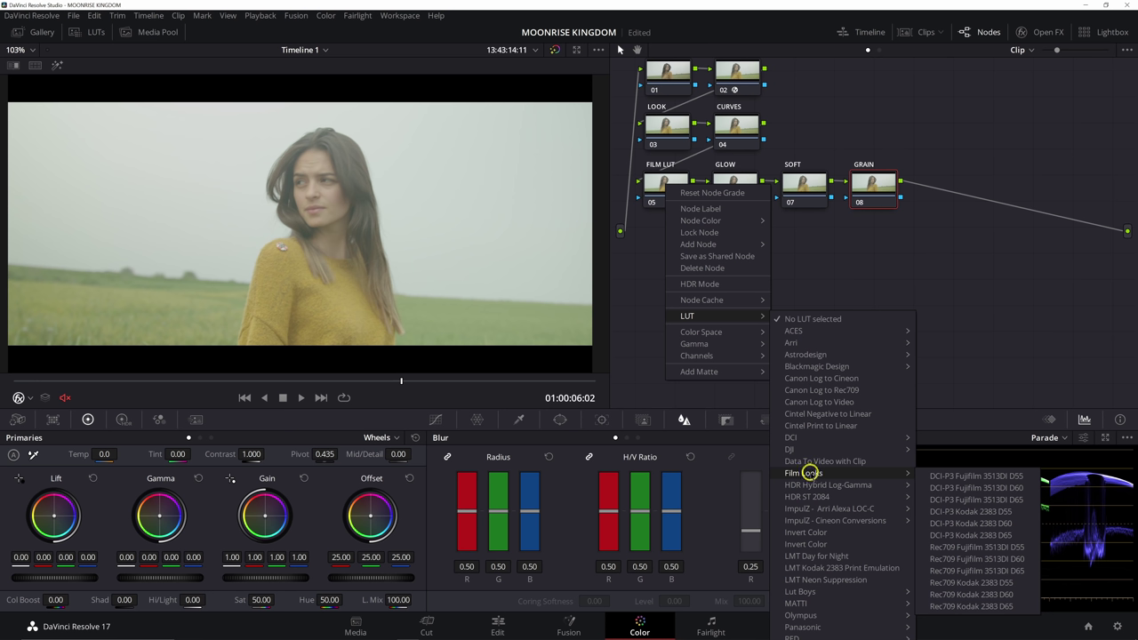
{"action": "mouse_move", "coordinate": [805, 472]}
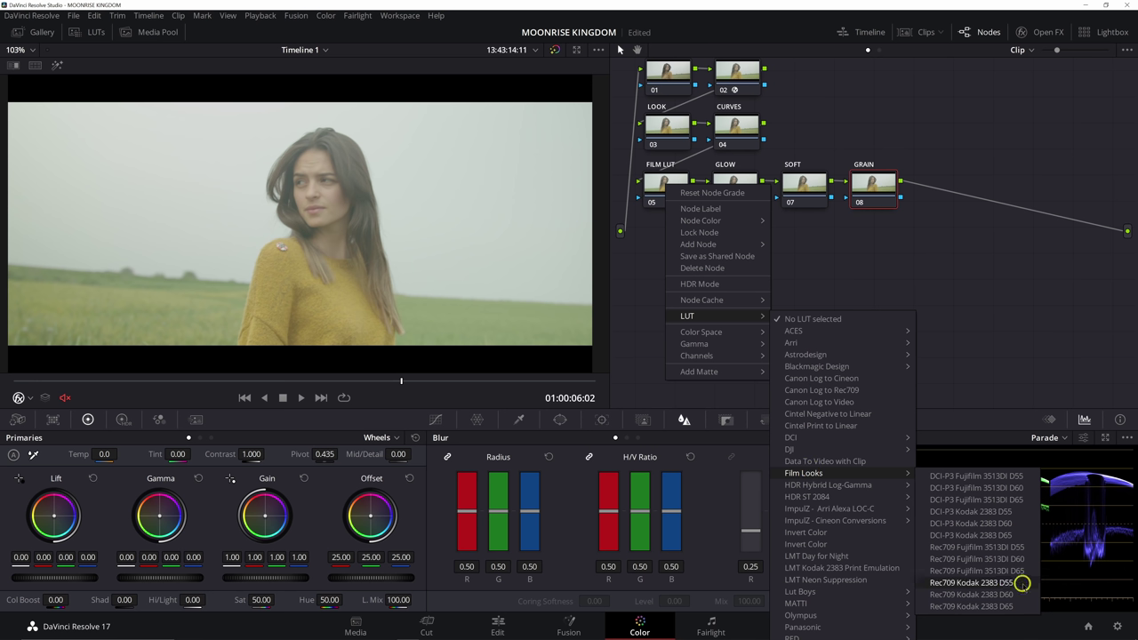
{"action": "left_click", "coordinate": [971, 582]}
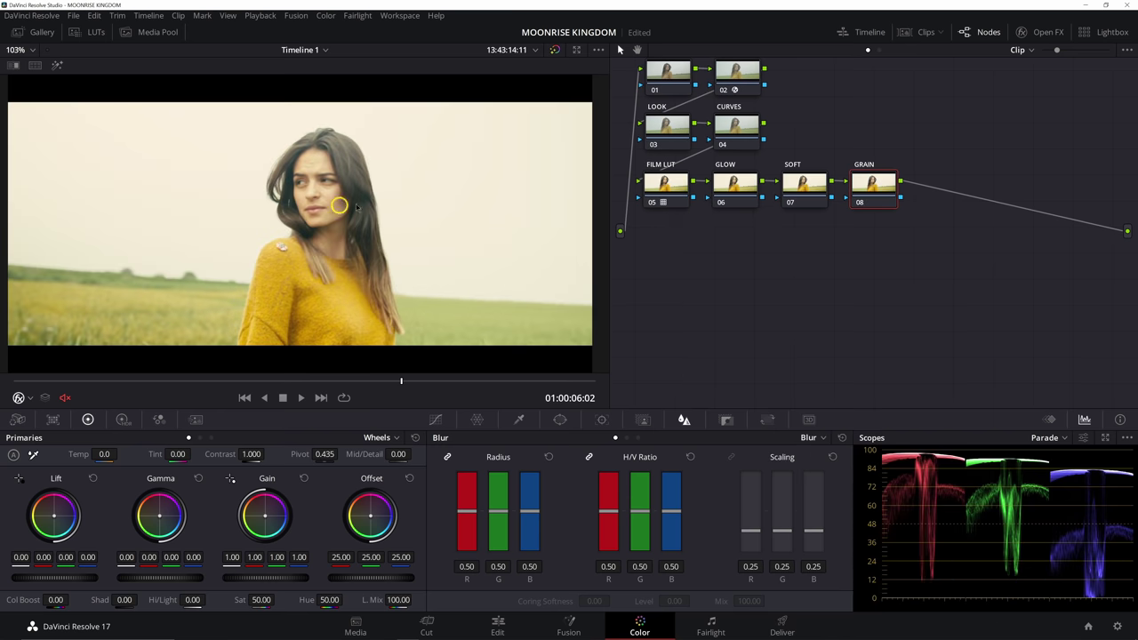
{"action": "left_click", "coordinate": [663, 198]}
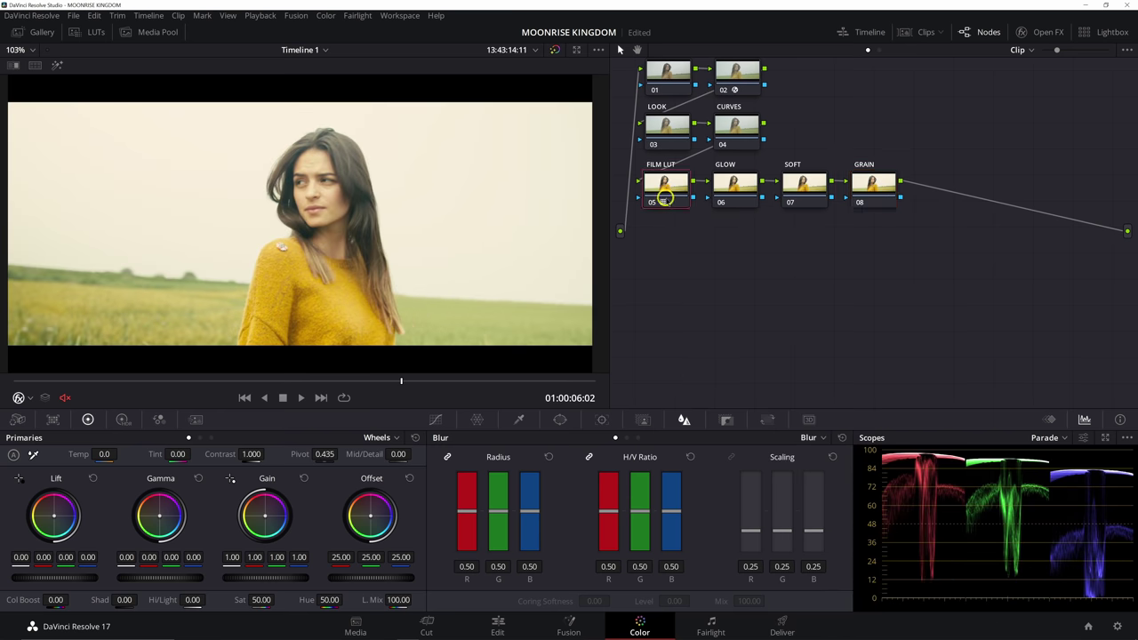
{"action": "left_click", "coordinate": [13, 65]}
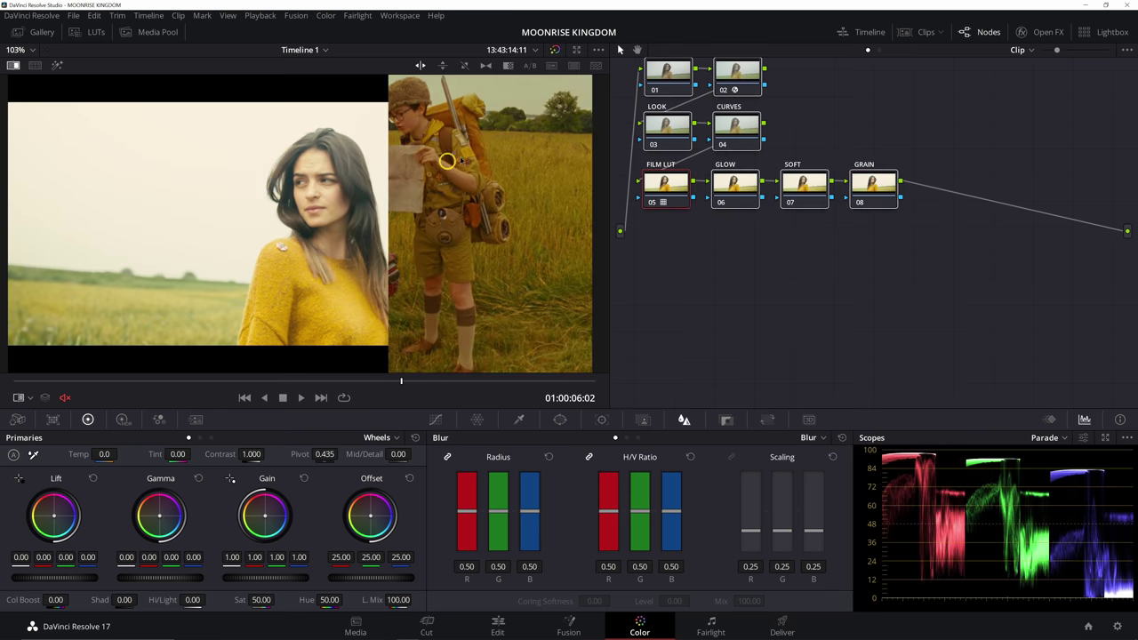
- On the OFFSET node, lower the master Offset to 10.55 to darken the image
{"action": "left_click", "coordinate": [676, 75]}
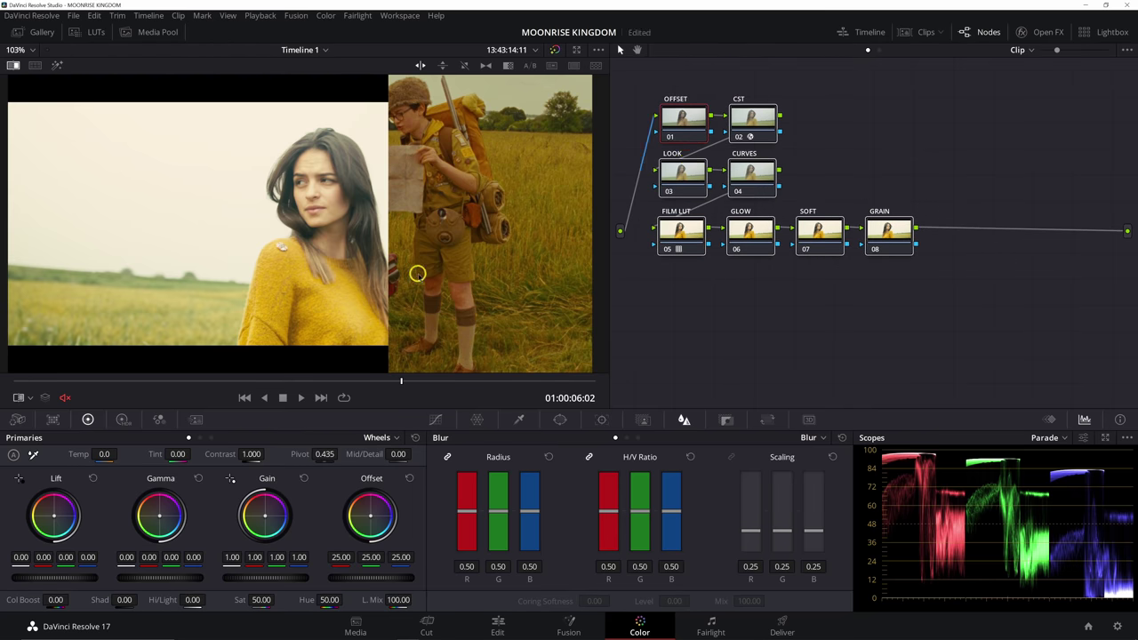
{"action": "left_click", "coordinate": [766, 132]}
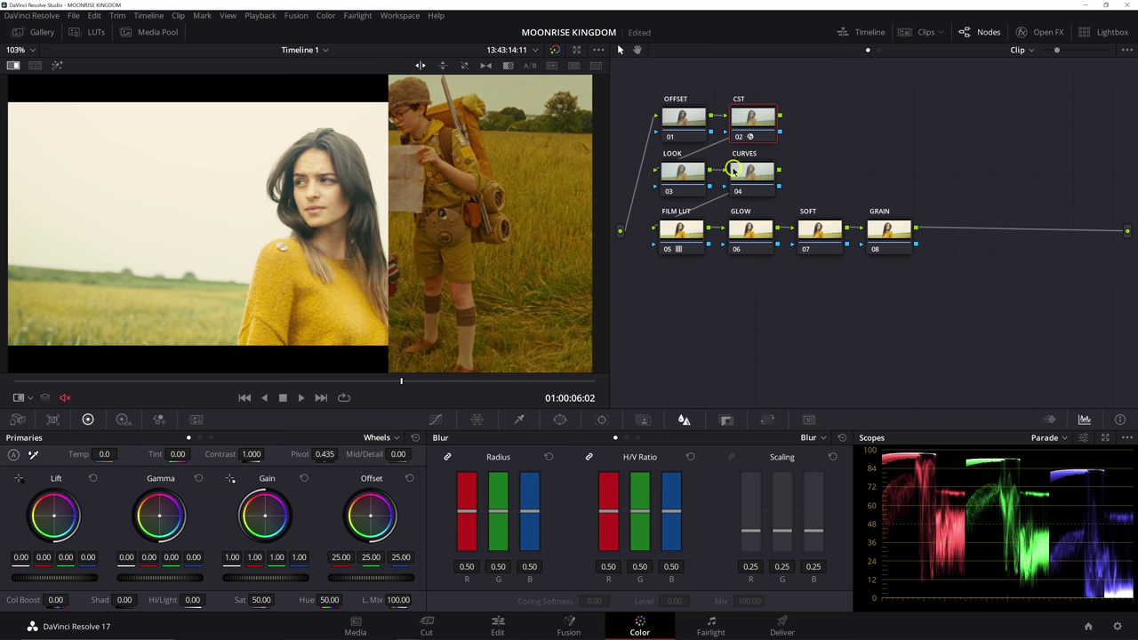
{"action": "left_click", "coordinate": [673, 123]}
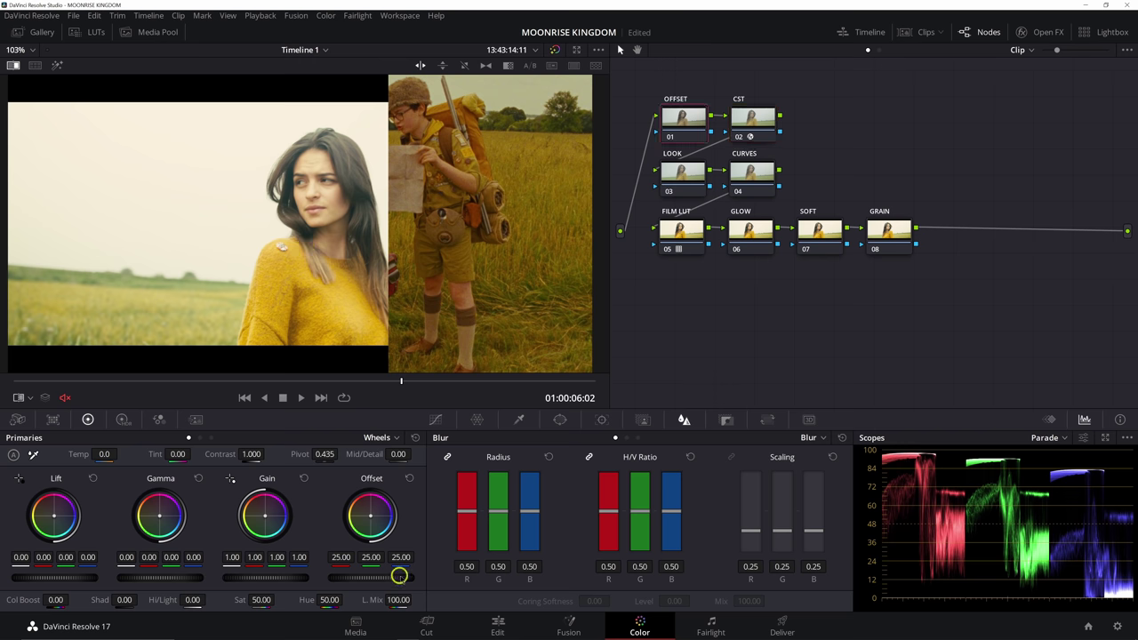
{"action": "left_click_drag", "start_coordinate": [400, 575], "coordinate": [59, 579]}
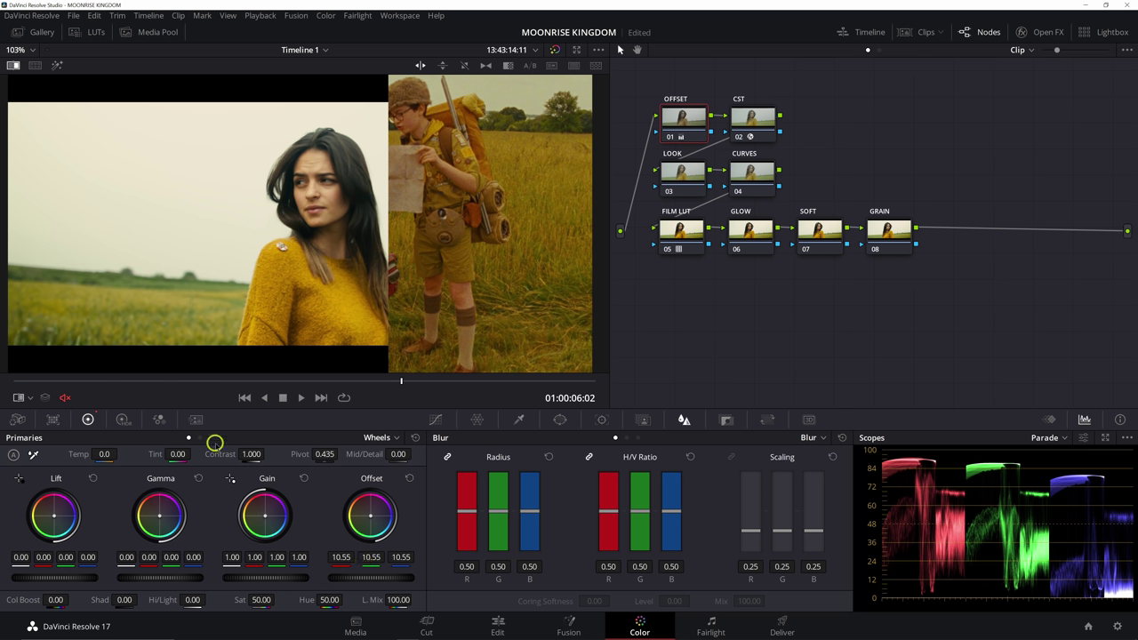
- Set Contrast to 0.864 and Pivot to 0.229, toggling bypass to compare before and after
{"action": "left_click_drag", "start_coordinate": [222, 453], "coordinate": [183, 450]}
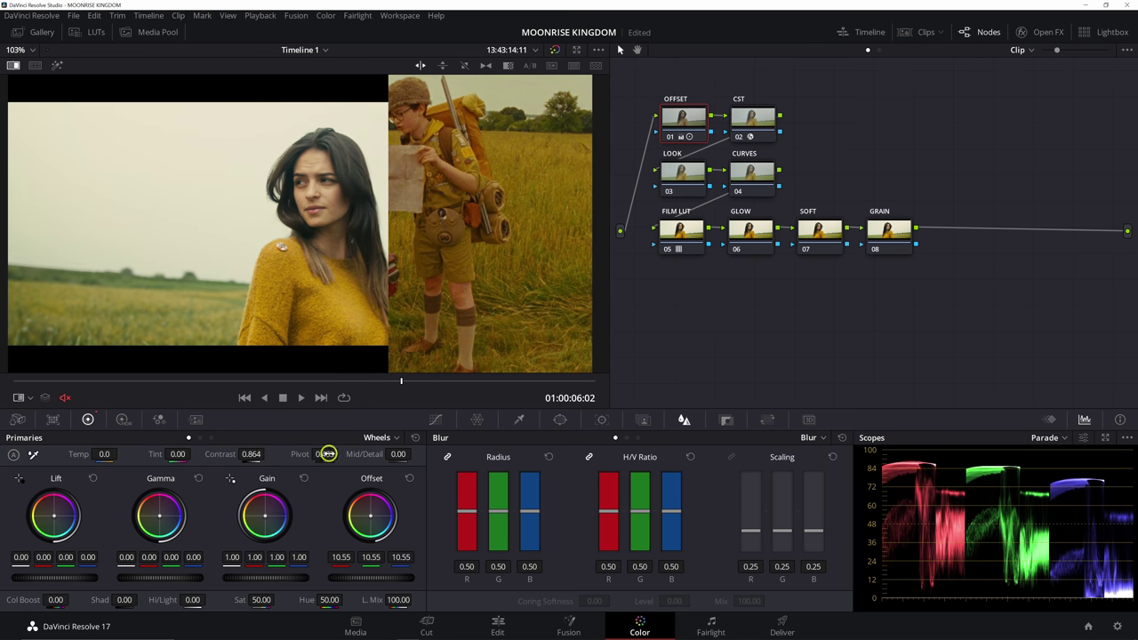
{"action": "left_click_drag", "start_coordinate": [294, 455], "coordinate": [235, 454]}
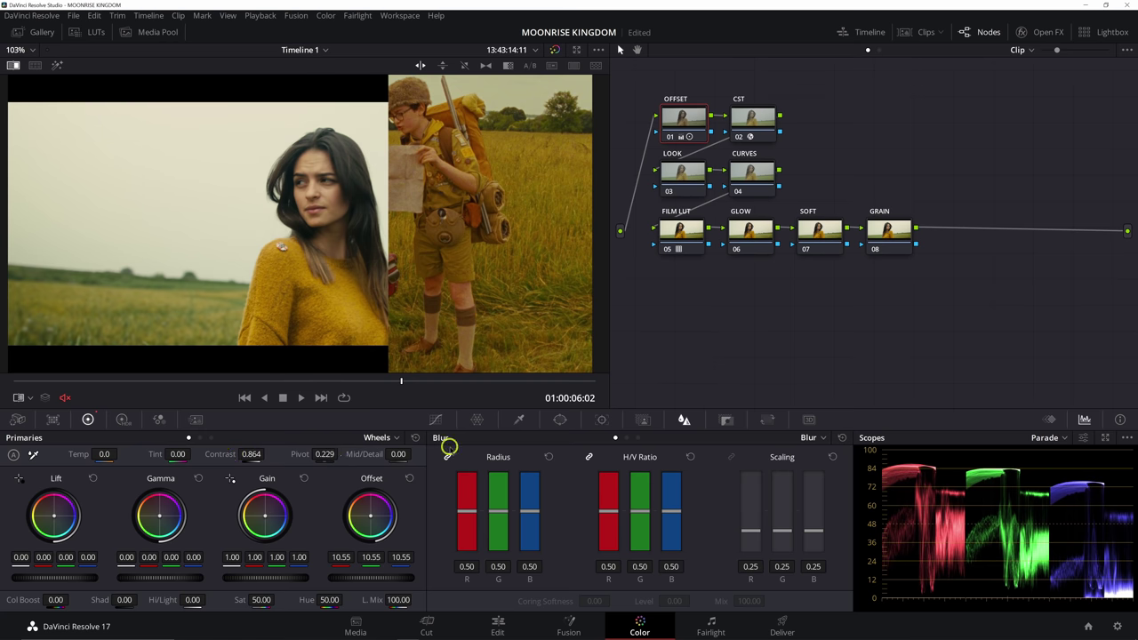
{"action": "key", "text": "shift+d"}
{"action": "key", "text": "shift+d"}
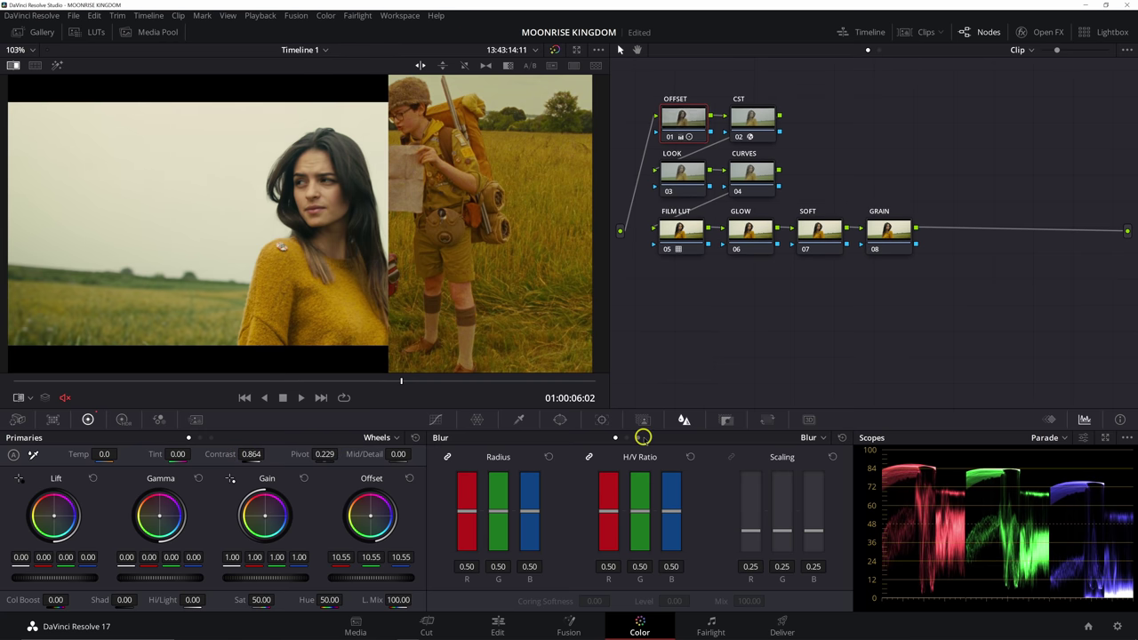
{"action": "key", "text": "shift+d"}
{"action": "key", "text": "shift+d"}
{"action": "key", "text": "shift+d"}
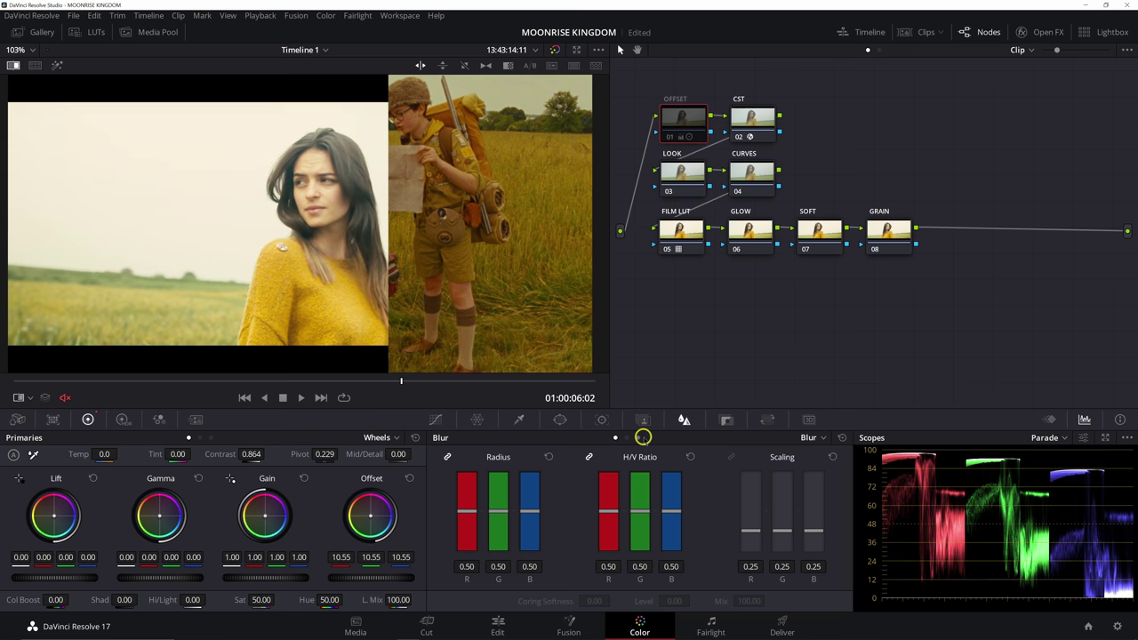
{"action": "key", "text": "shift+d"}
{"action": "key", "text": "shift+d"}
{"action": "key", "text": "shift+d"}
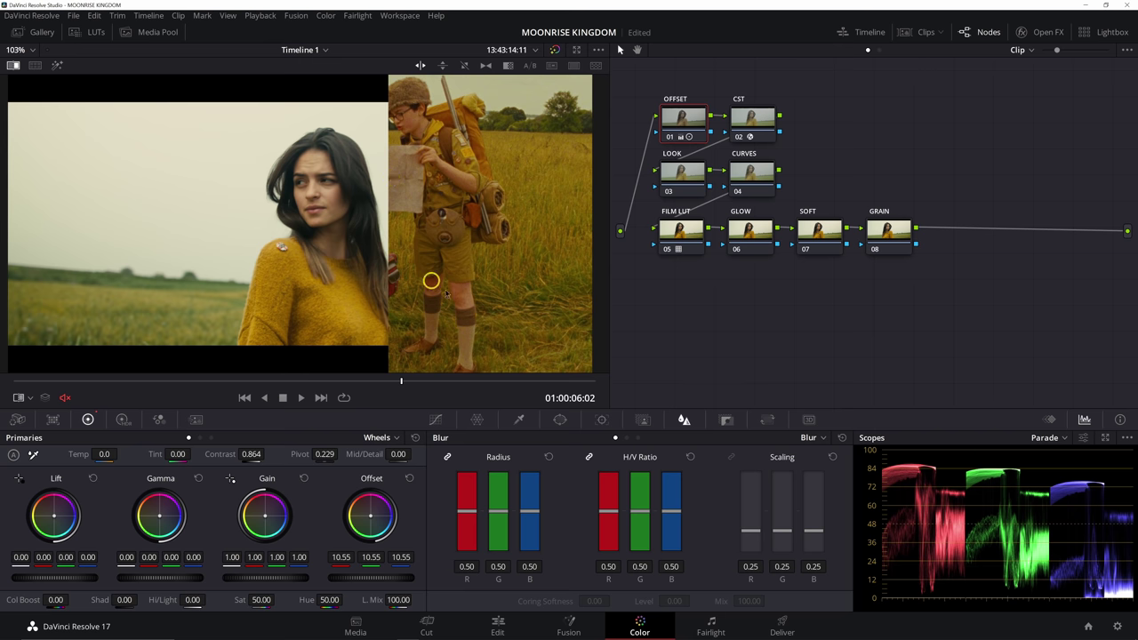
- Set Input Sizing Zoom to 1.226 and Pan to -109.500 so the woman fills the frame
{"action": "left_click", "coordinate": [770, 419]}
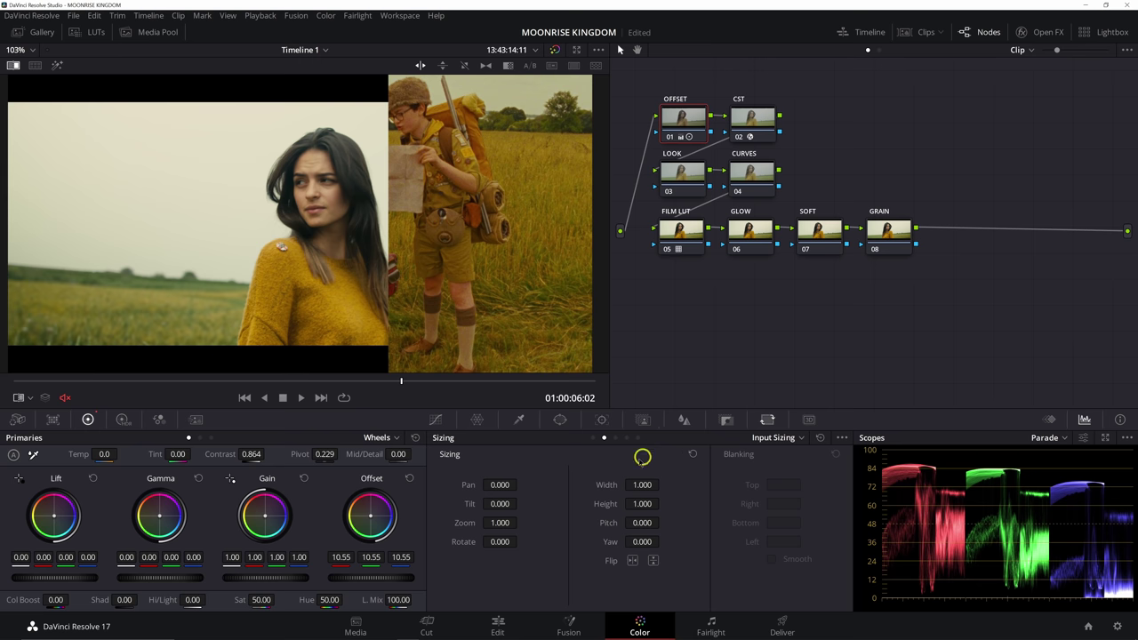
{"action": "left_click_drag", "start_coordinate": [500, 528], "coordinate": [564, 530]}
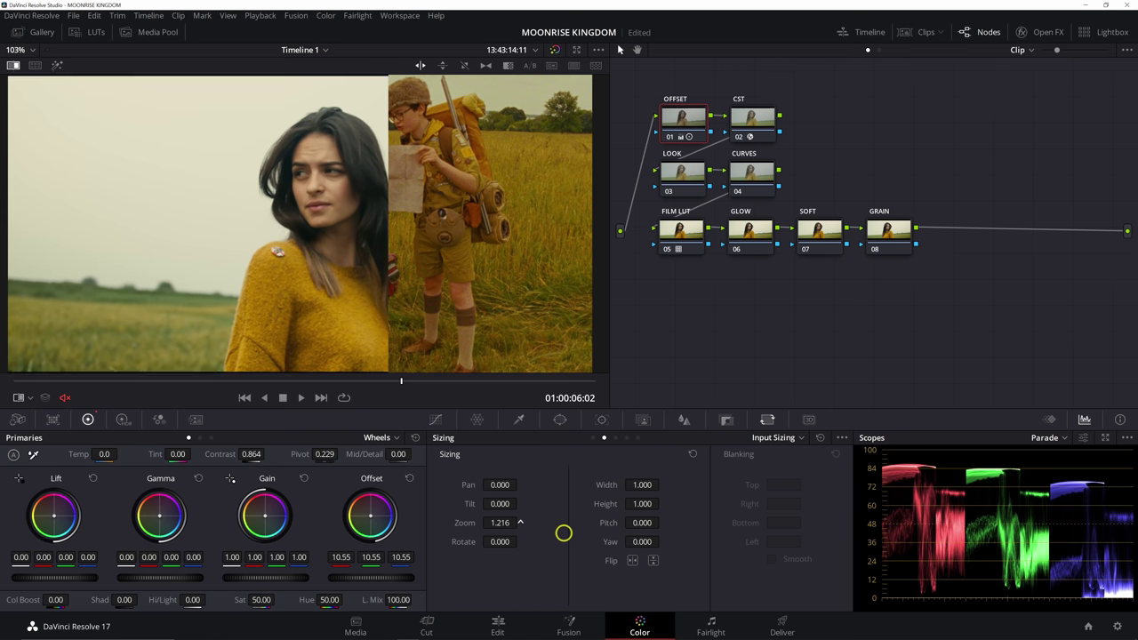
{"action": "left_click_drag", "start_coordinate": [498, 488], "coordinate": [405, 270]}
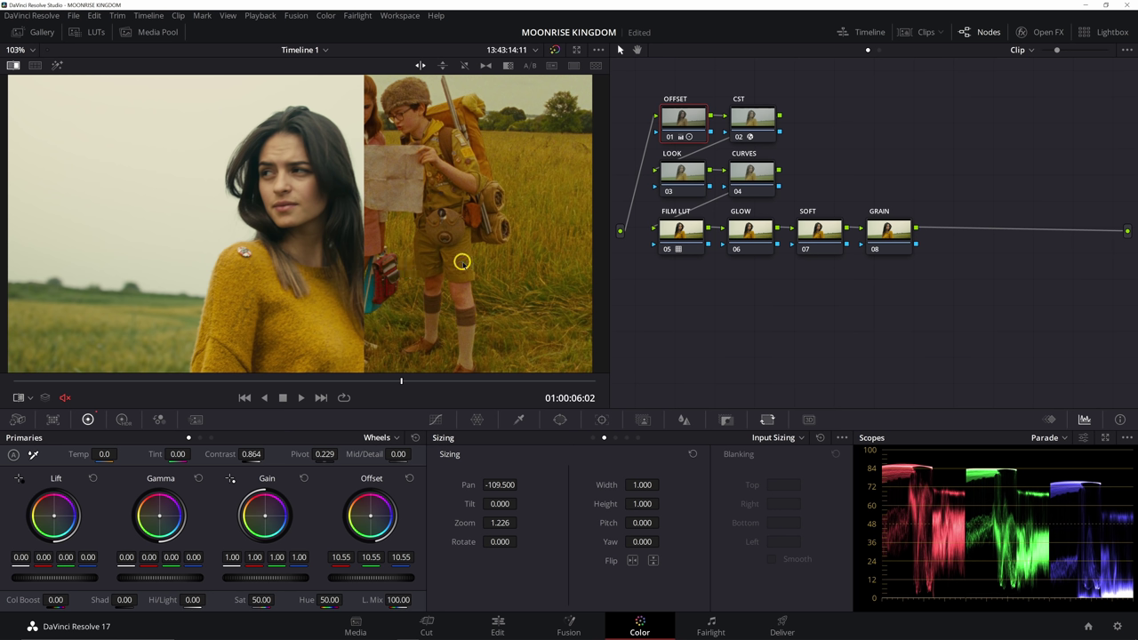
{"action": "left_click", "coordinate": [678, 174]}
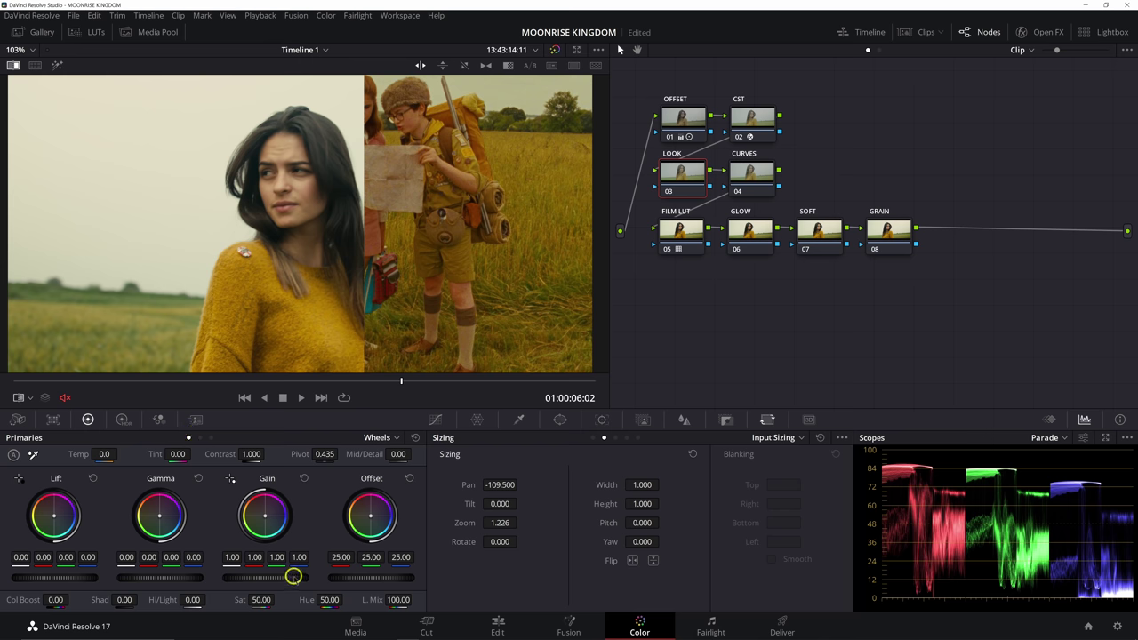
- On the LOOK node, set master Lift -0.02, Gamma 0.06 and Gain 0.79
{"action": "left_click_drag", "start_coordinate": [282, 576], "coordinate": [214, 586]}
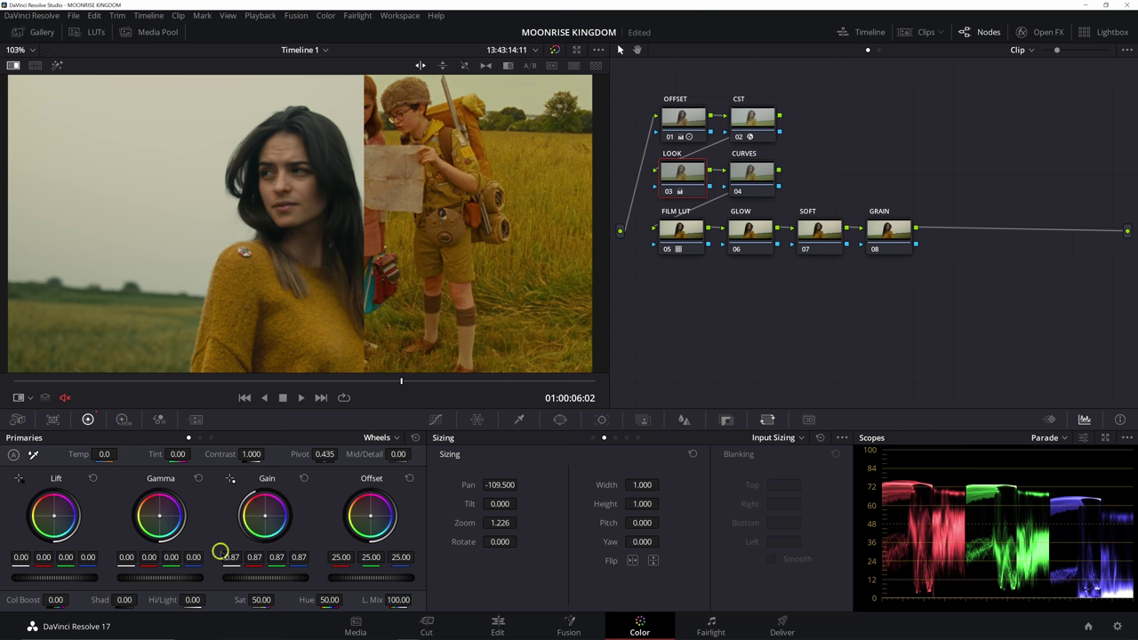
{"action": "left_click_drag", "start_coordinate": [135, 576], "coordinate": [234, 576]}
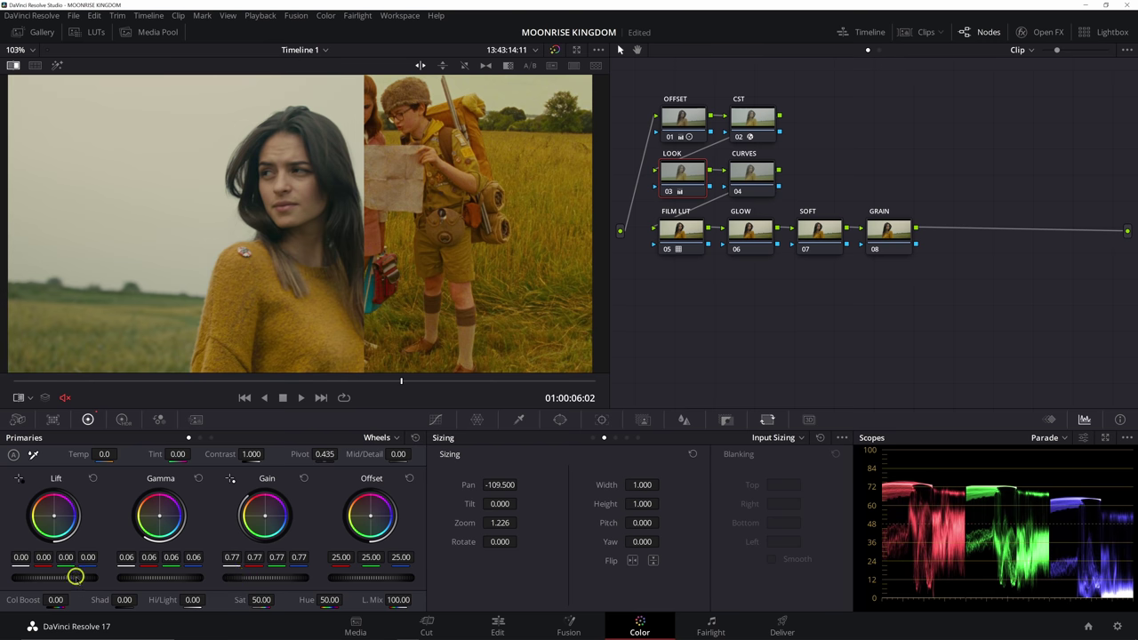
{"action": "left_click_drag", "start_coordinate": [75, 578], "coordinate": [41, 574]}
{"action": "left_click_drag", "start_coordinate": [252, 577], "coordinate": [265, 574]}
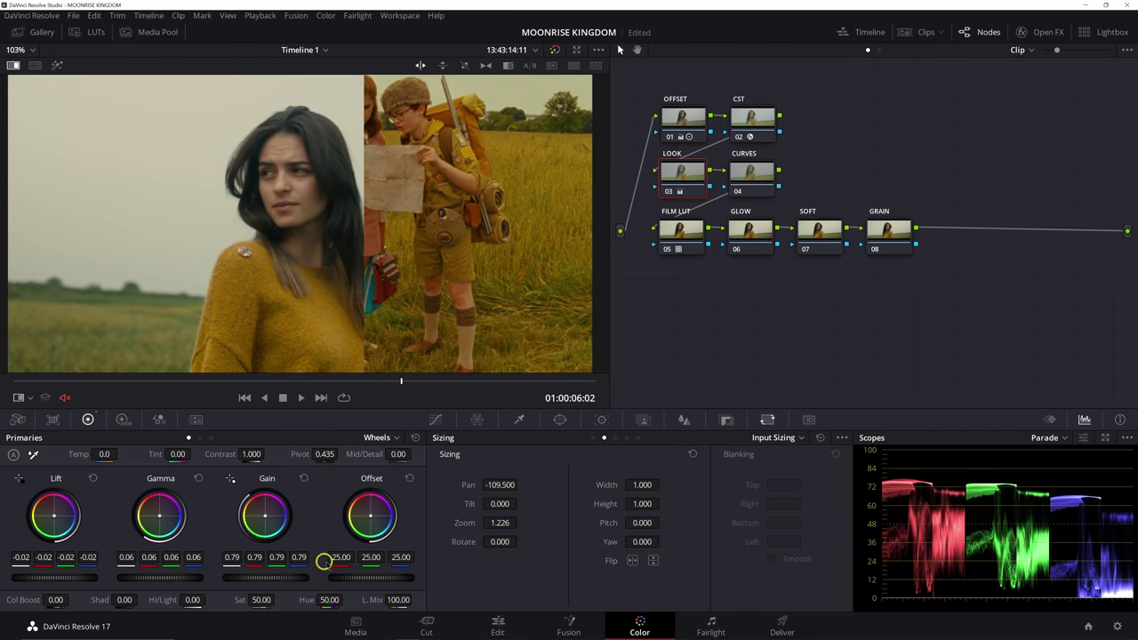
- Toggle the LOOK node off and on, then scrub the clip to check the grade
{"action": "key", "text": "ctrl+d"}
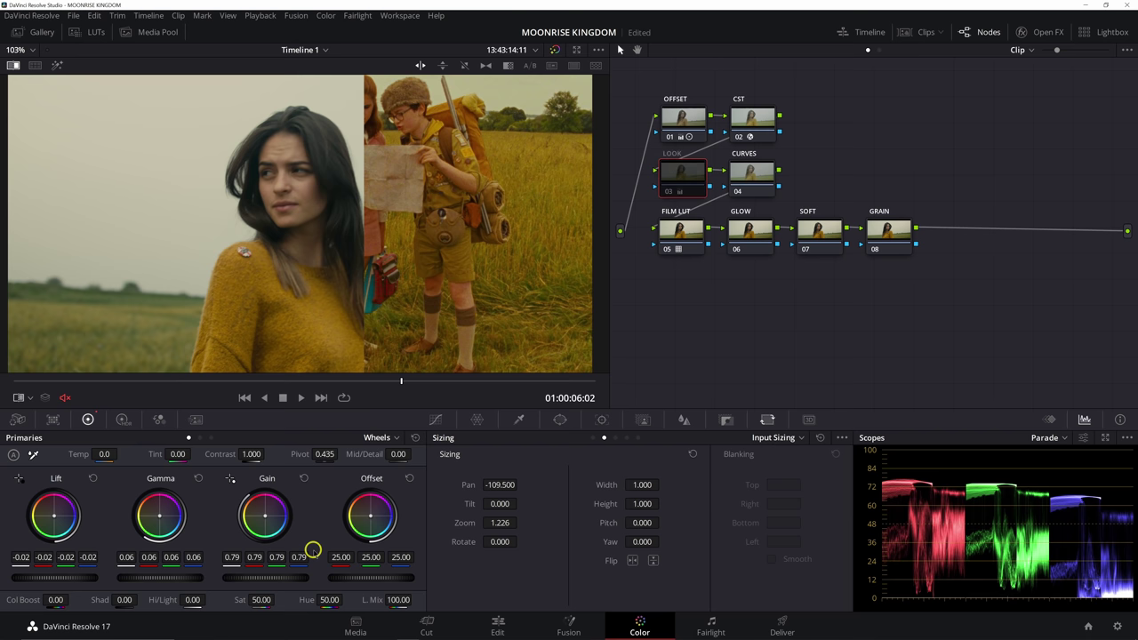
{"action": "key", "text": "ctrl+d"}
{"action": "key", "text": "ctrl+d"}
{"action": "key", "text": "ctrl+d"}
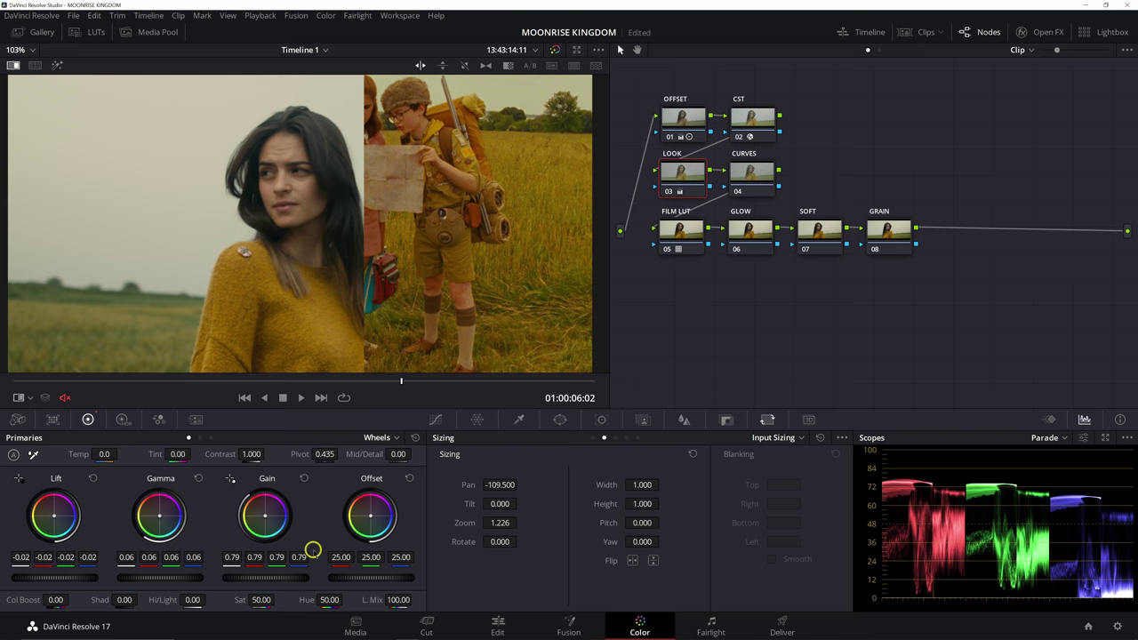
{"action": "key", "text": "ctrl+d"}
{"action": "key", "text": "ctrl+d"}
{"action": "key", "text": "ctrl+d"}
{"action": "key", "text": "ctrl+d"}
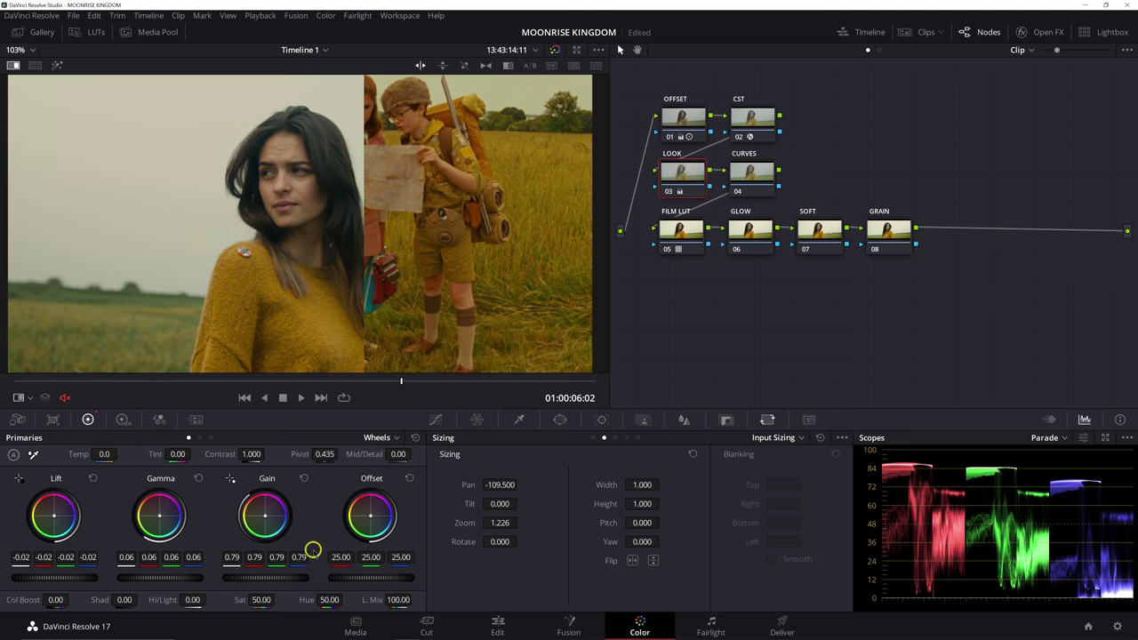
{"action": "left_click", "coordinate": [378, 382]}
{"action": "left_click_drag", "start_coordinate": [378, 394], "coordinate": [315, 382]}
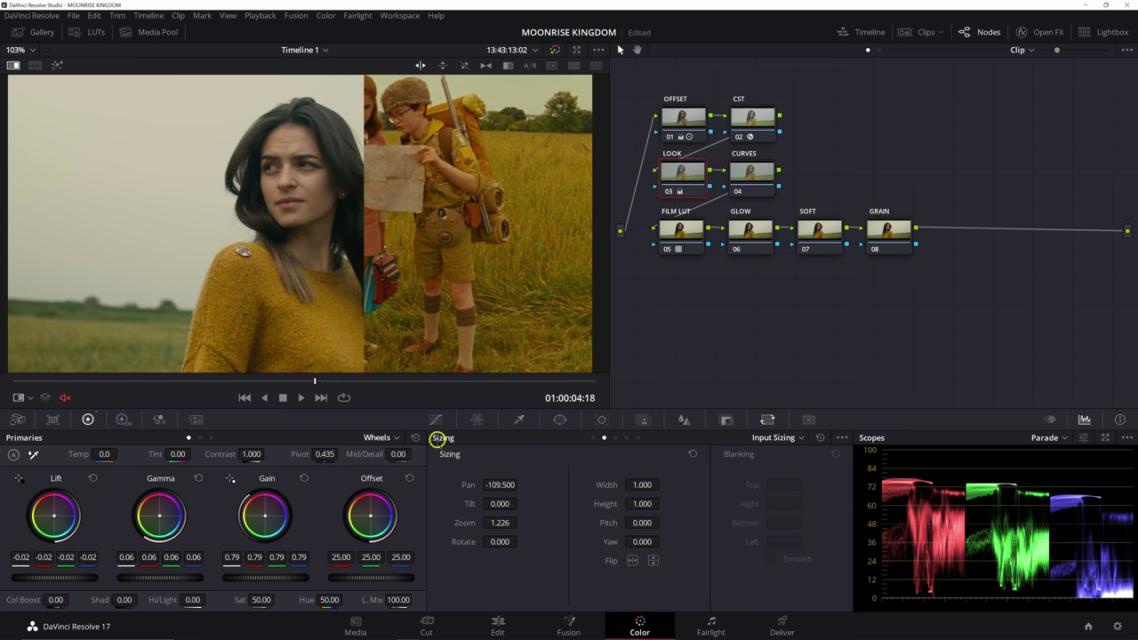
- Pan the clip to -243, reset Gain, and warm the Gain and Gamma wheels toward yellow
{"action": "left_click_drag", "start_coordinate": [495, 485], "coordinate": [330, 473]}
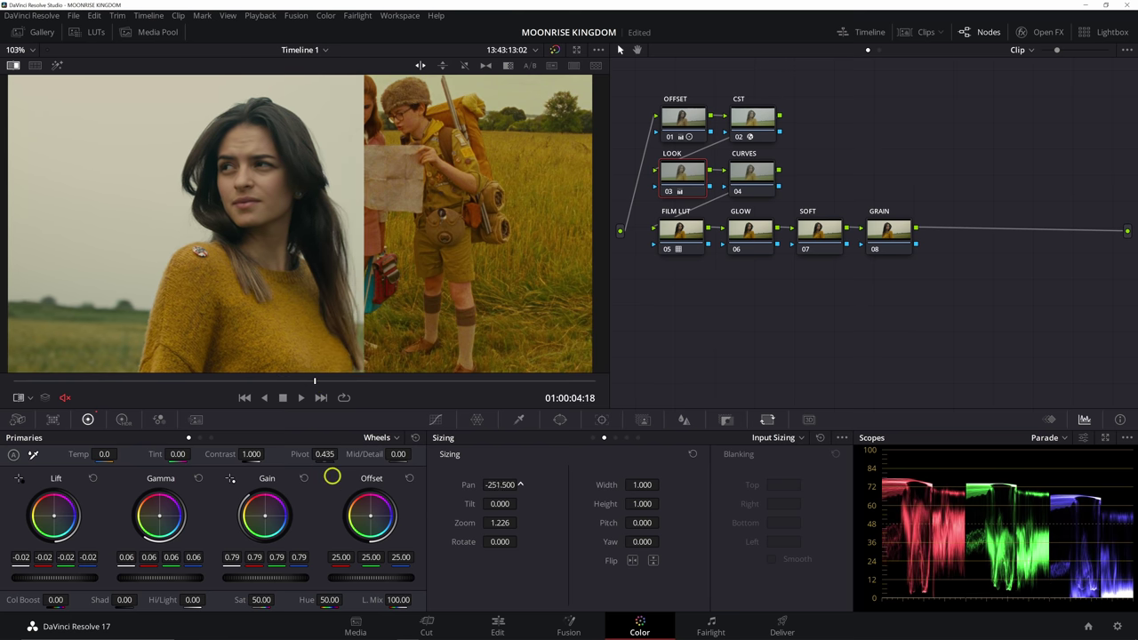
{"action": "left_click", "coordinate": [259, 514]}
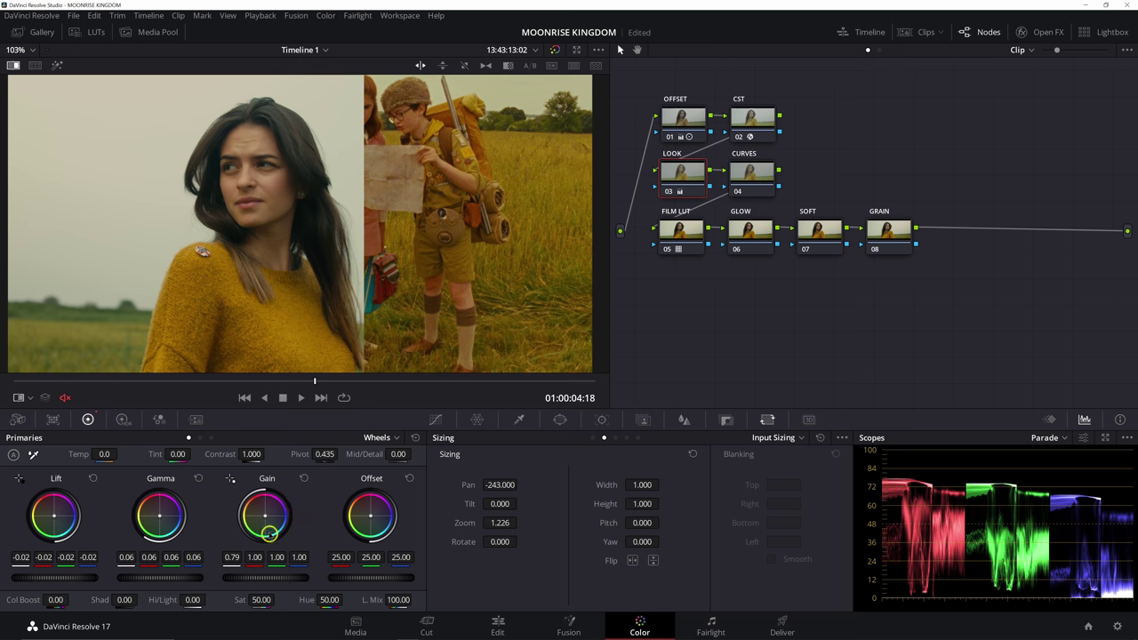
{"action": "left_click_drag", "start_coordinate": [264, 515], "coordinate": [254, 516]}
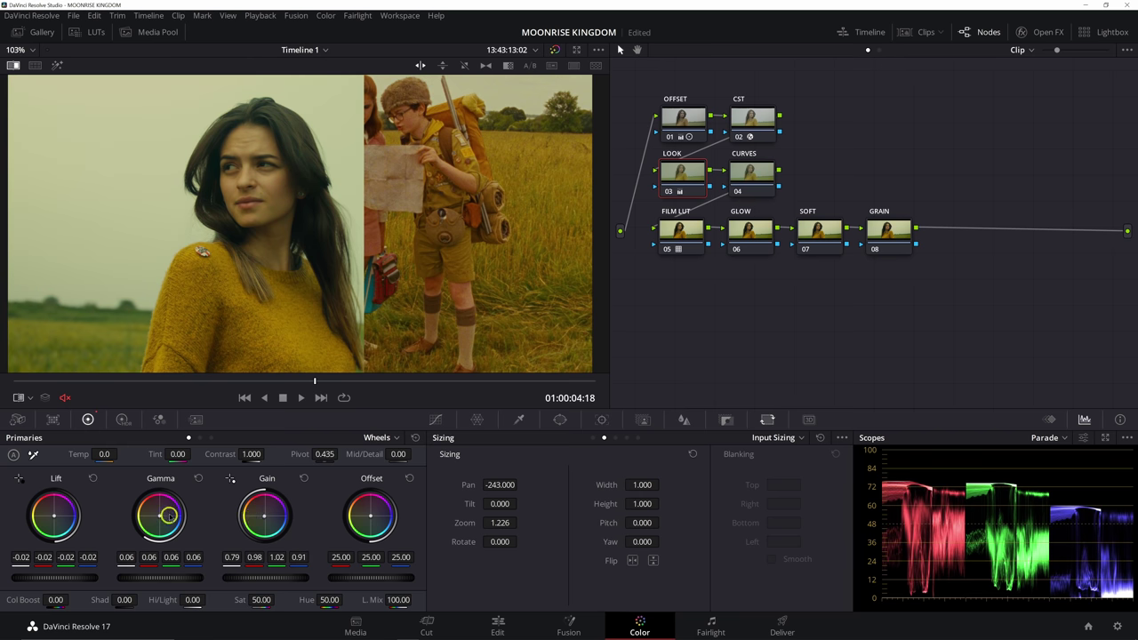
{"action": "left_click_drag", "start_coordinate": [157, 516], "coordinate": [154, 494]}
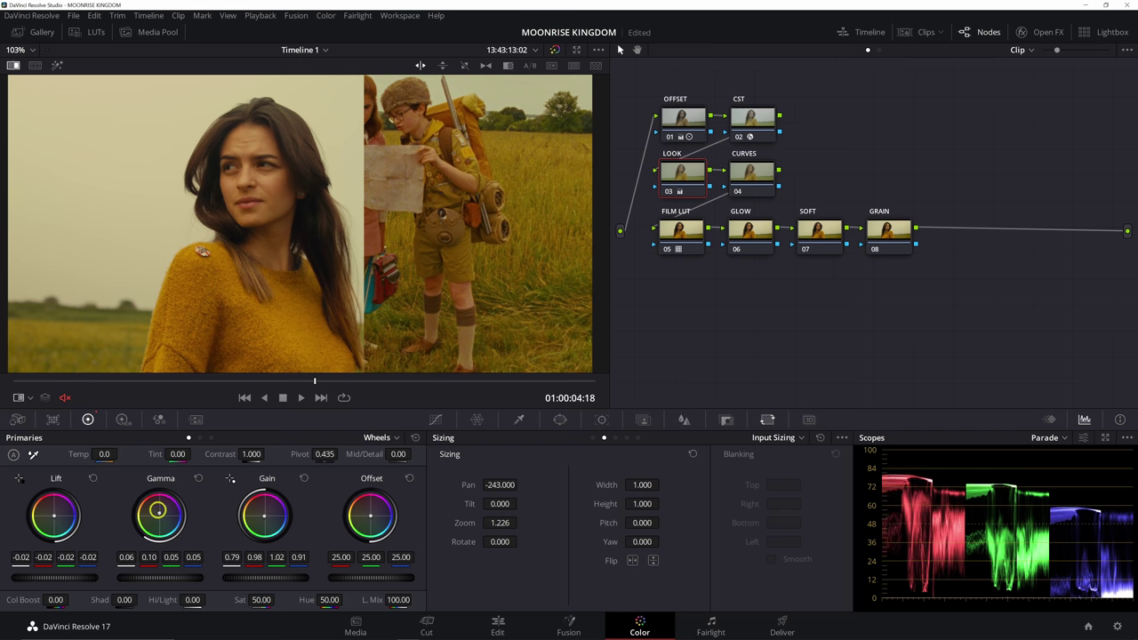
{"action": "left_click_drag", "start_coordinate": [264, 514], "coordinate": [264, 516]}
- Lower the Gain master to 0.77 and nudge Gamma and Lift slightly toward blue
{"action": "left_click_drag", "start_coordinate": [277, 576], "coordinate": [264, 577]}
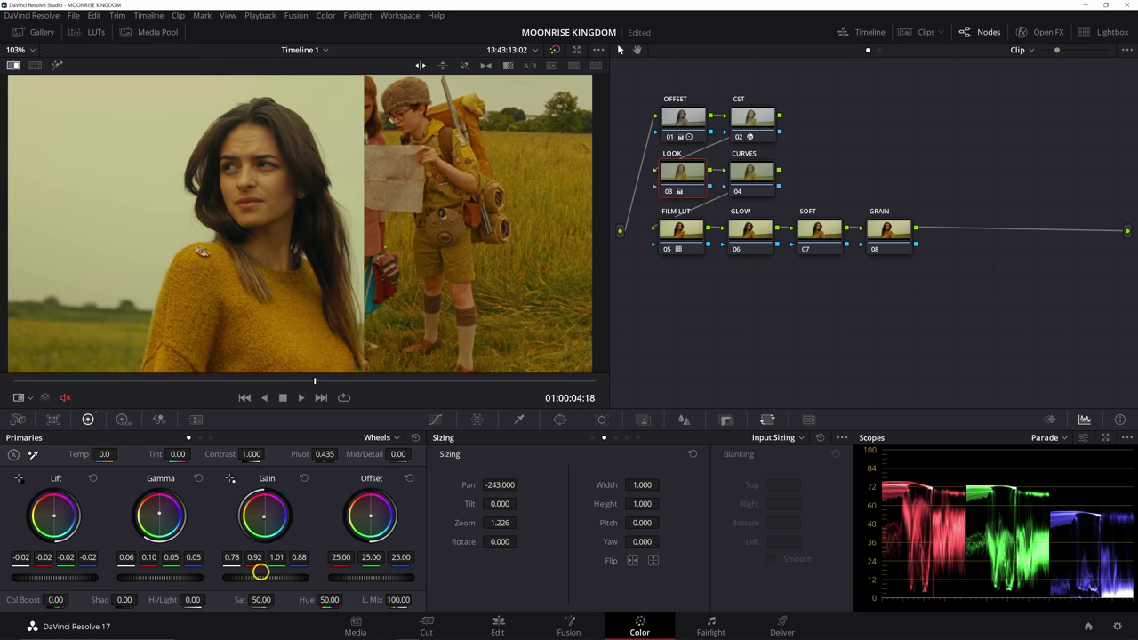
{"action": "left_click_drag", "start_coordinate": [261, 572], "coordinate": [237, 572]}
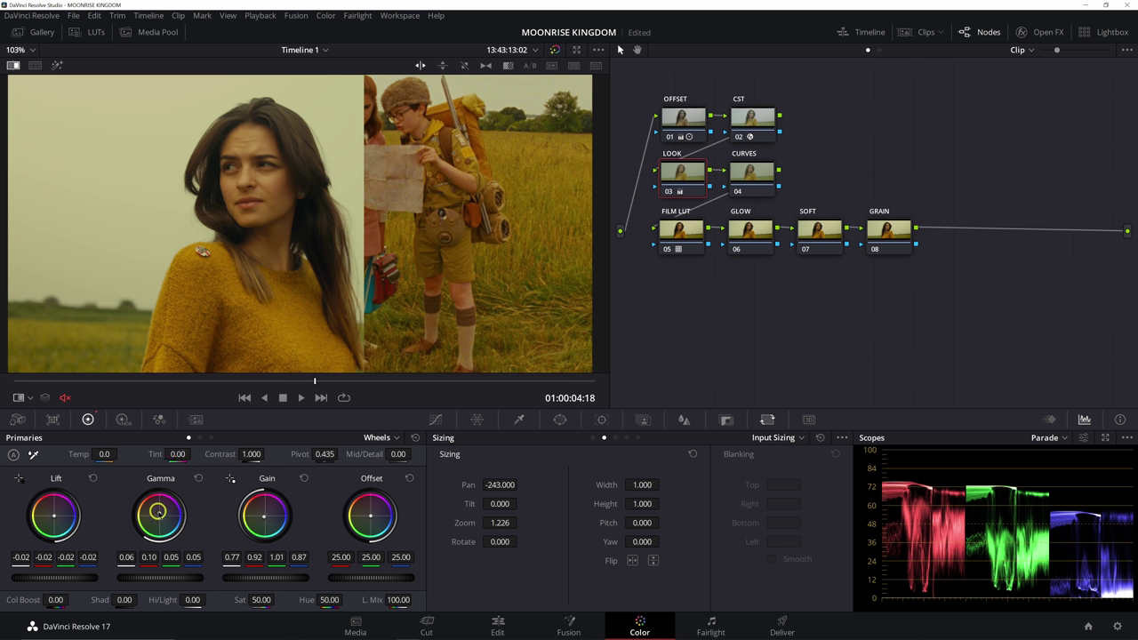
{"action": "left_click_drag", "start_coordinate": [160, 513], "coordinate": [167, 512]}
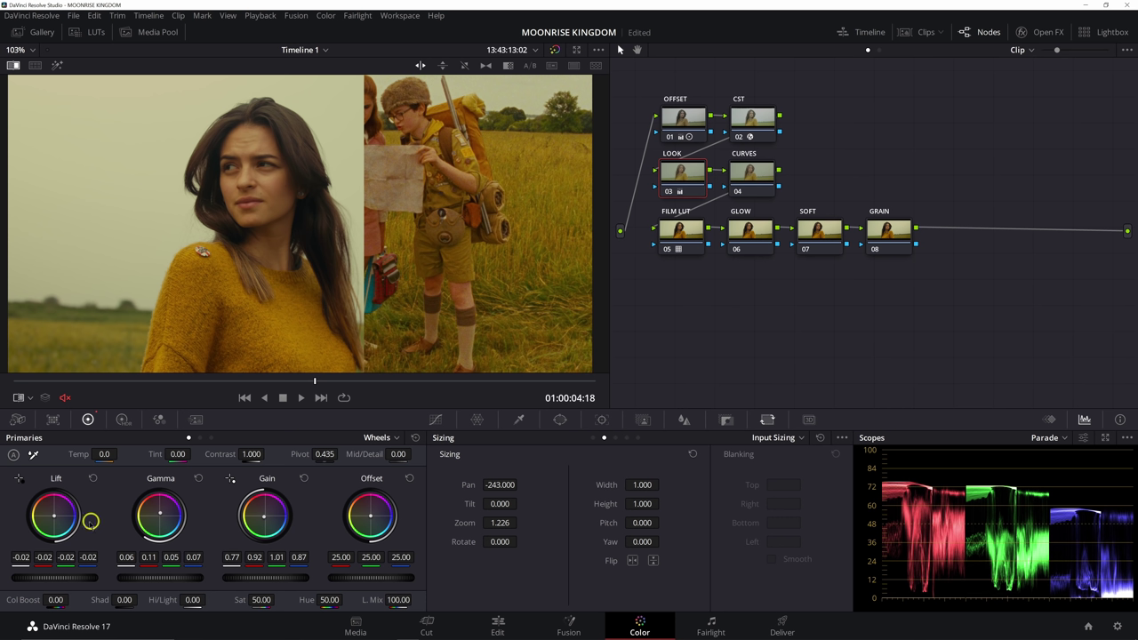
{"action": "left_click_drag", "start_coordinate": [54, 515], "coordinate": [55, 517]}
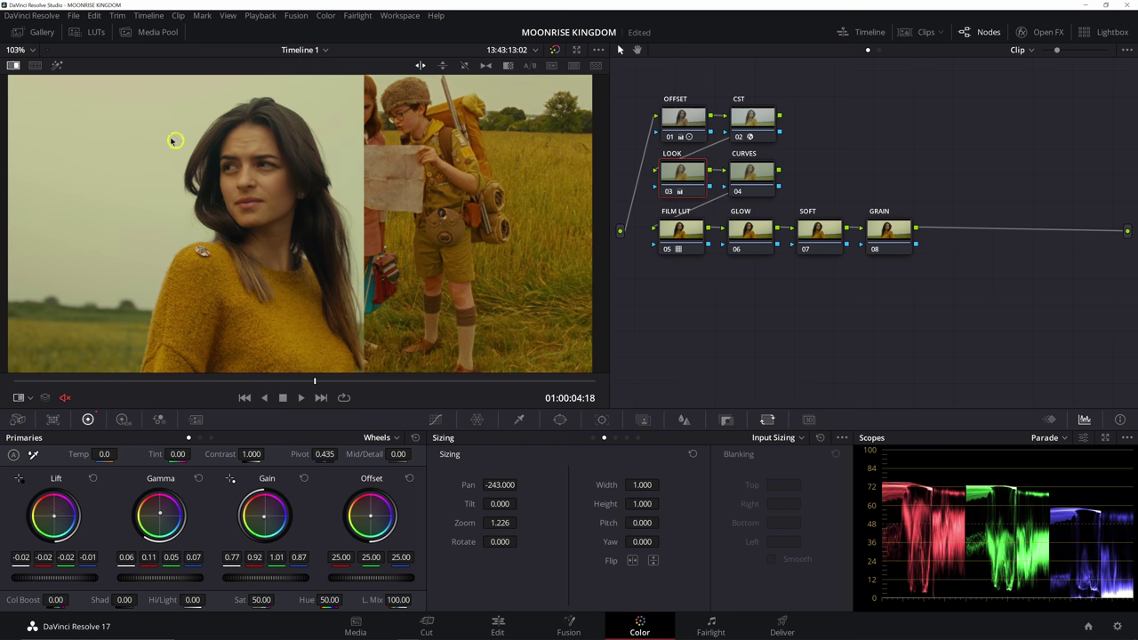
- Switch to side-by-side view and reset input sizing to zero pan and 1.000 zoom
{"action": "left_click", "coordinate": [8, 64]}
{"action": "left_click", "coordinate": [34, 65]}
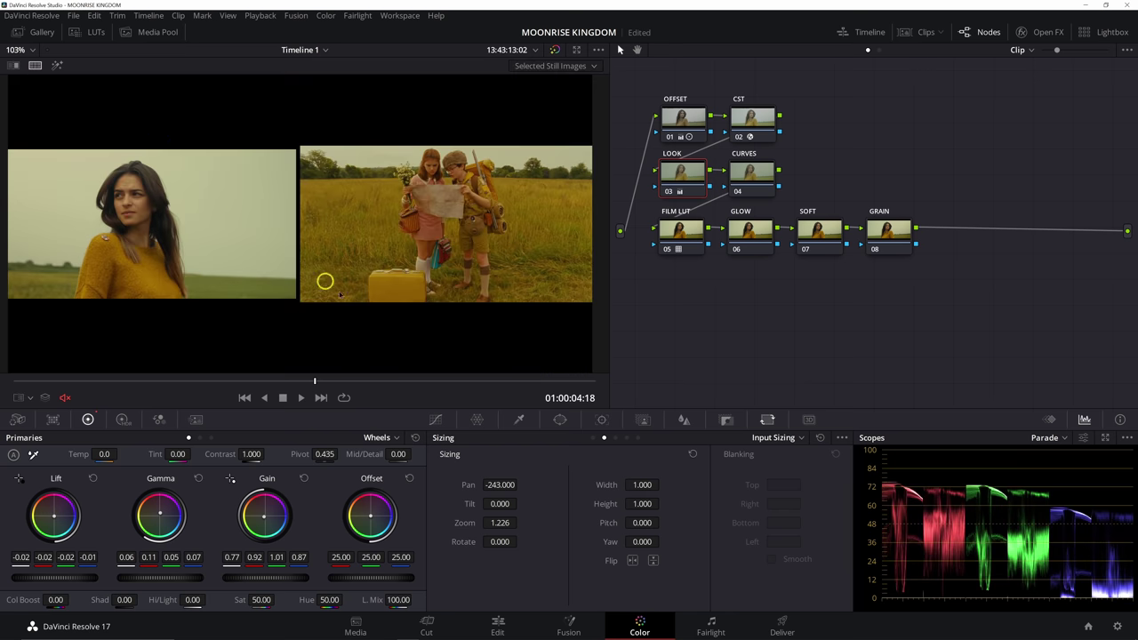
{"action": "left_click", "coordinate": [839, 440]}
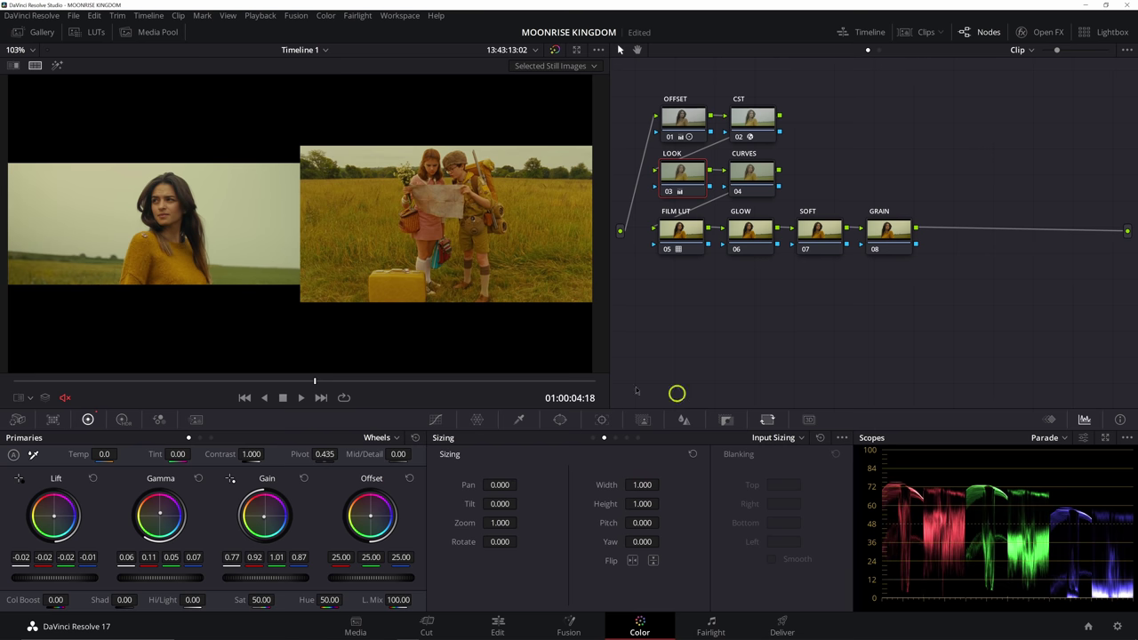
- Toggle the LOOK node off and on to compare, then view the woman's clip alone
{"action": "left_click", "coordinate": [666, 155]}
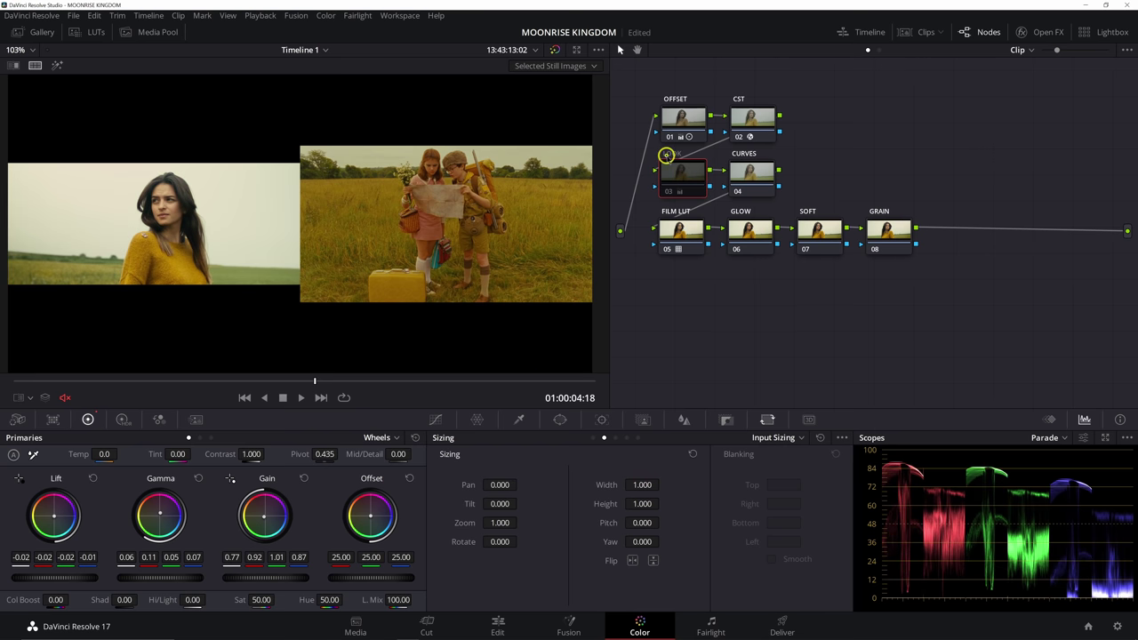
{"action": "left_click", "coordinate": [666, 155]}
{"action": "left_click", "coordinate": [666, 155]}
{"action": "left_click", "coordinate": [666, 154]}
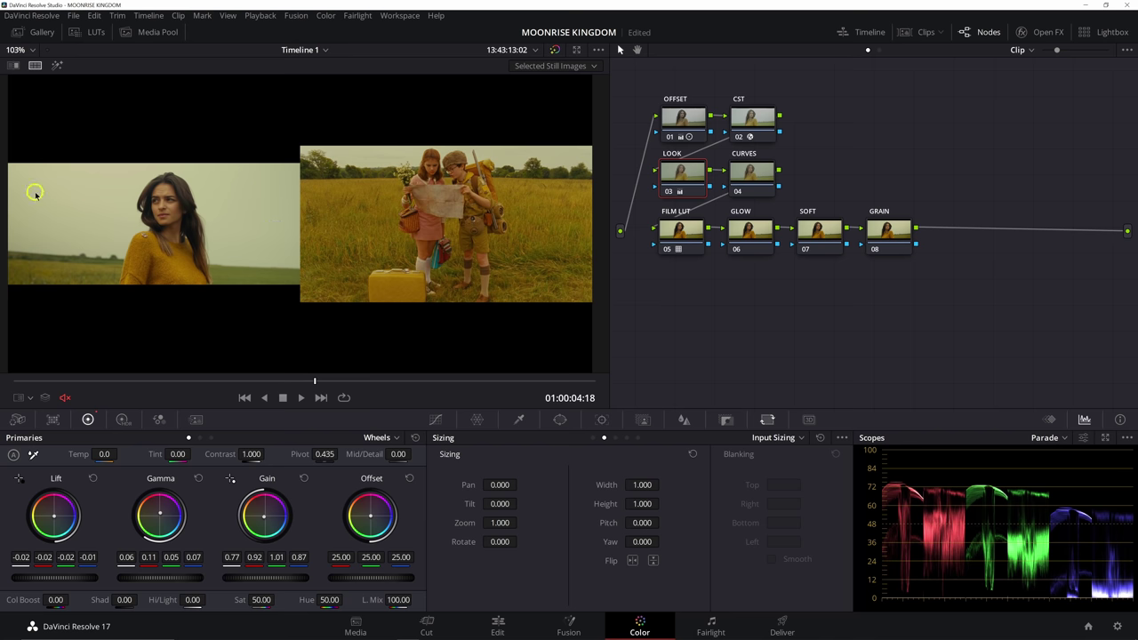
{"action": "left_click", "coordinate": [34, 64]}
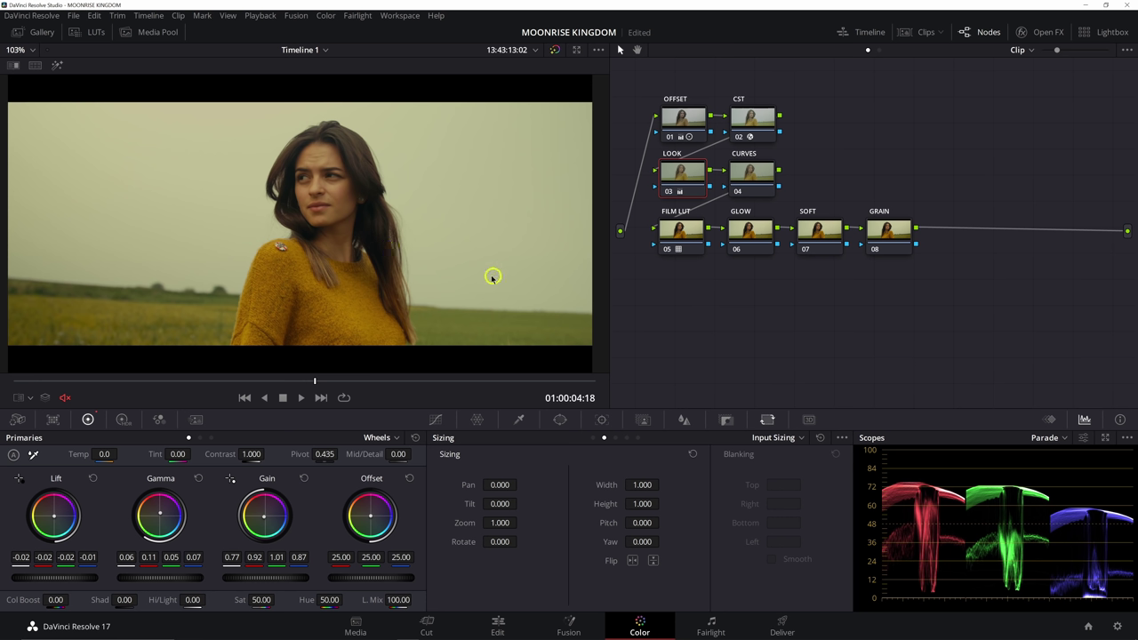
{"action": "left_click", "coordinate": [738, 180]}
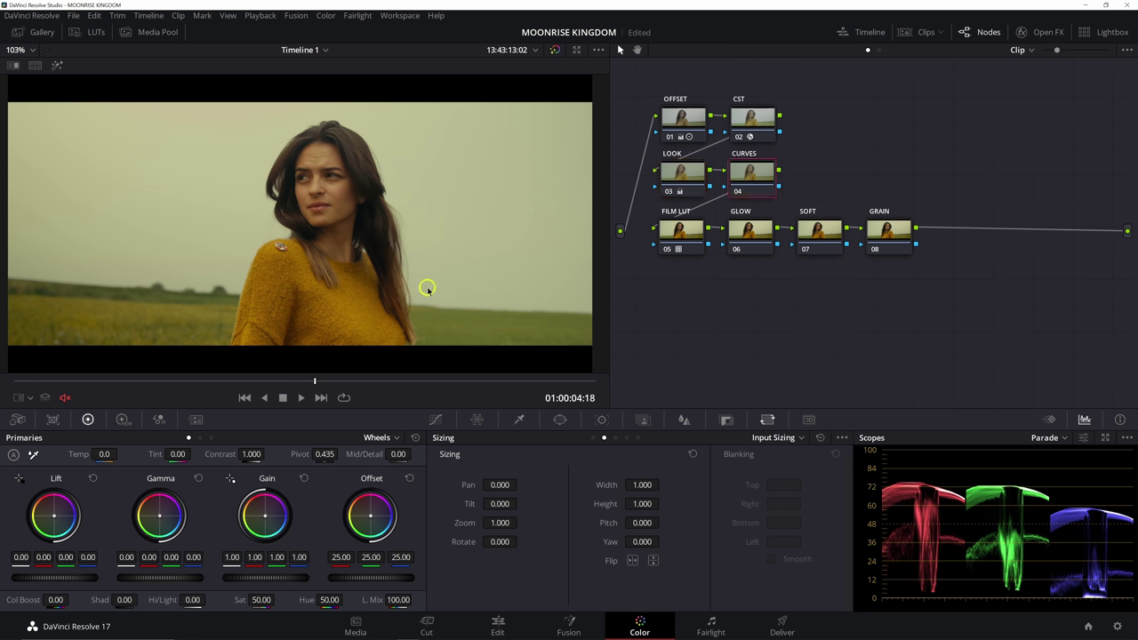
- Add a Hue vs Lum curve lifting the sweater's yellows to luminance gain 1.05
{"action": "left_click", "coordinate": [435, 418]}
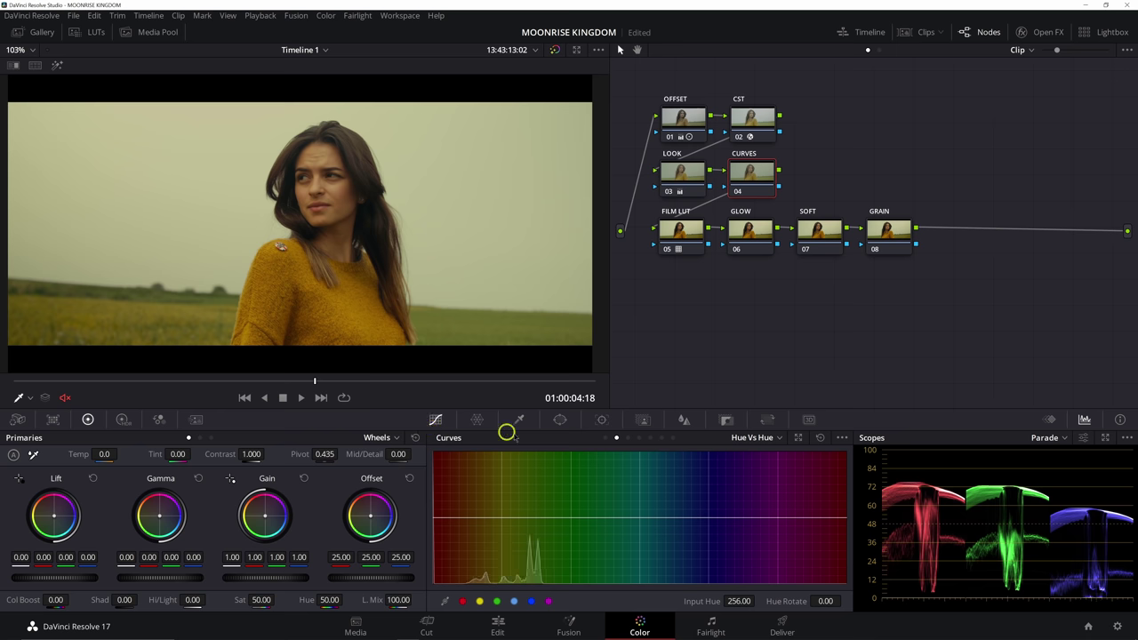
{"action": "key", "text": "ctrl+w"}
{"action": "left_click", "coordinate": [640, 438]}
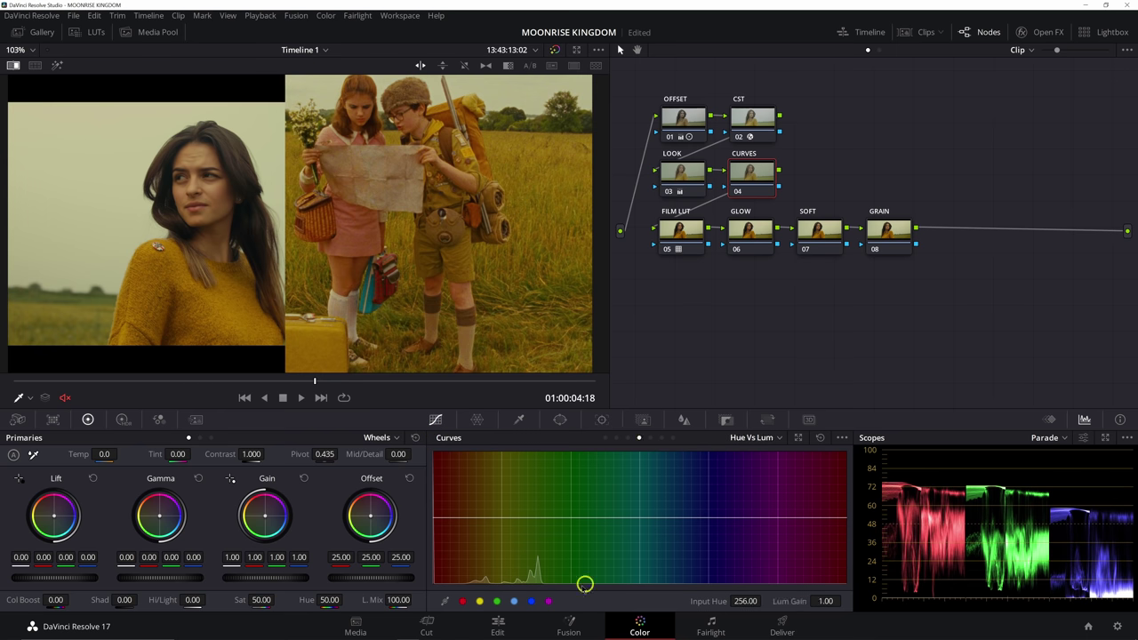
{"action": "left_click", "coordinate": [480, 602]}
{"action": "left_click_drag", "start_coordinate": [486, 517], "coordinate": [483, 517]}
{"action": "left_click", "coordinate": [500, 516]}
{"action": "mouse_move", "coordinate": [781, 600]}
{"action": "left_mouse_down"}
{"action": "mouse_move", "coordinate": [805, 599]}
{"action": "mouse_move", "coordinate": [789, 592]}
{"action": "left_mouse_up"}
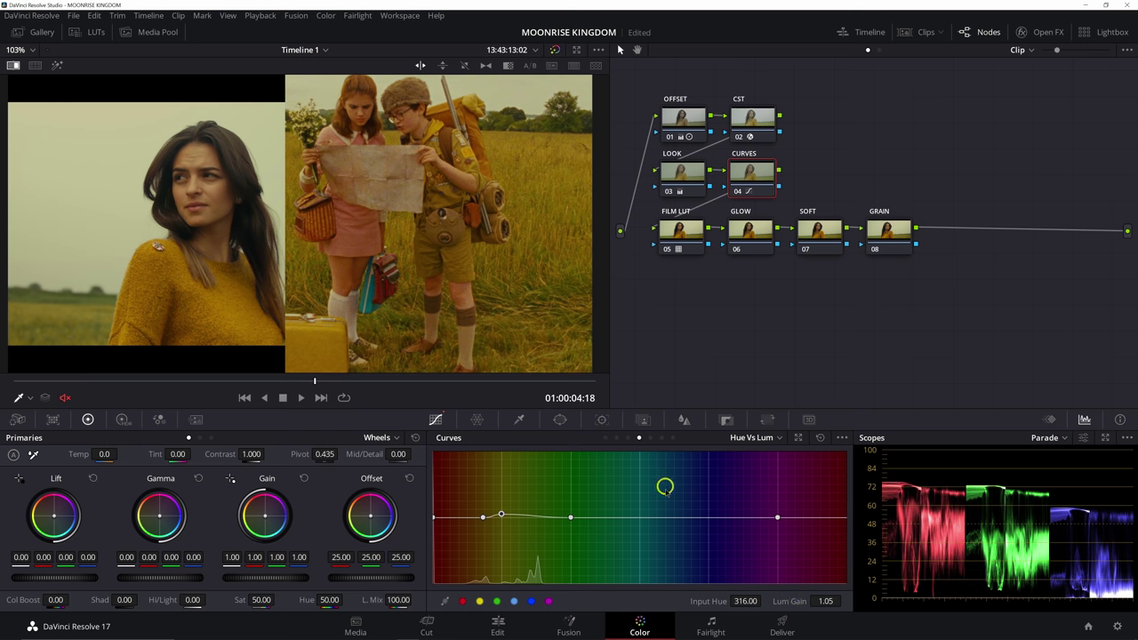
- Toggle the CURVES node to compare before and after, then save the project
{"action": "key", "text": "ctrl+d"}
{"action": "key", "text": "ctrl+d"}
{"action": "key", "text": "ctrl+d"}
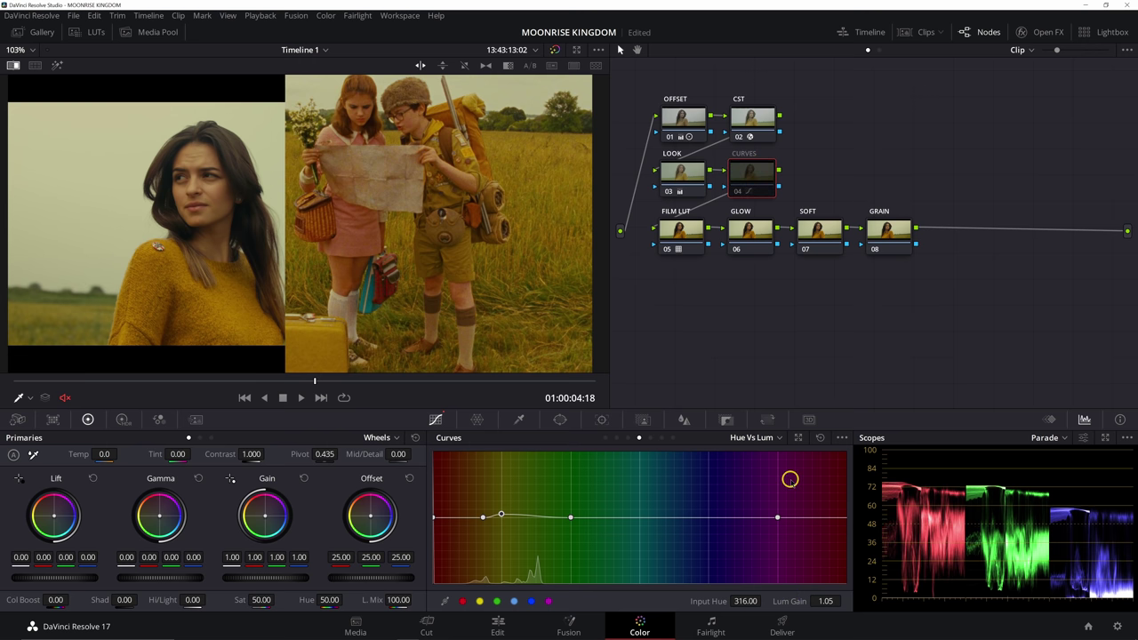
{"action": "key", "text": "ctrl+d"}
{"action": "key", "text": "ctrl+d"}
{"action": "key", "text": "ctrl+d"}
{"action": "key", "text": "ctrl+d"}
{"action": "key", "text": "ctrl+d"}
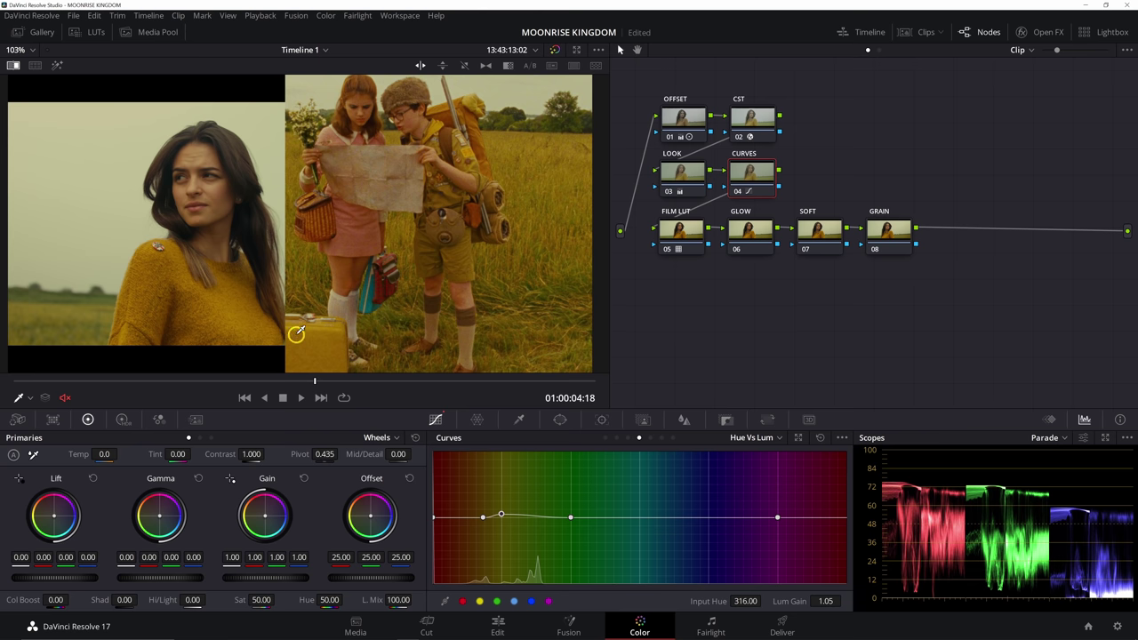
{"action": "key", "text": "ctrl+d"}
{"action": "key", "text": "ctrl+d"}
{"action": "key", "text": "ctrl+d"}
{"action": "key", "text": "ctrl+d"}
{"action": "key", "text": "ctrl+s"}
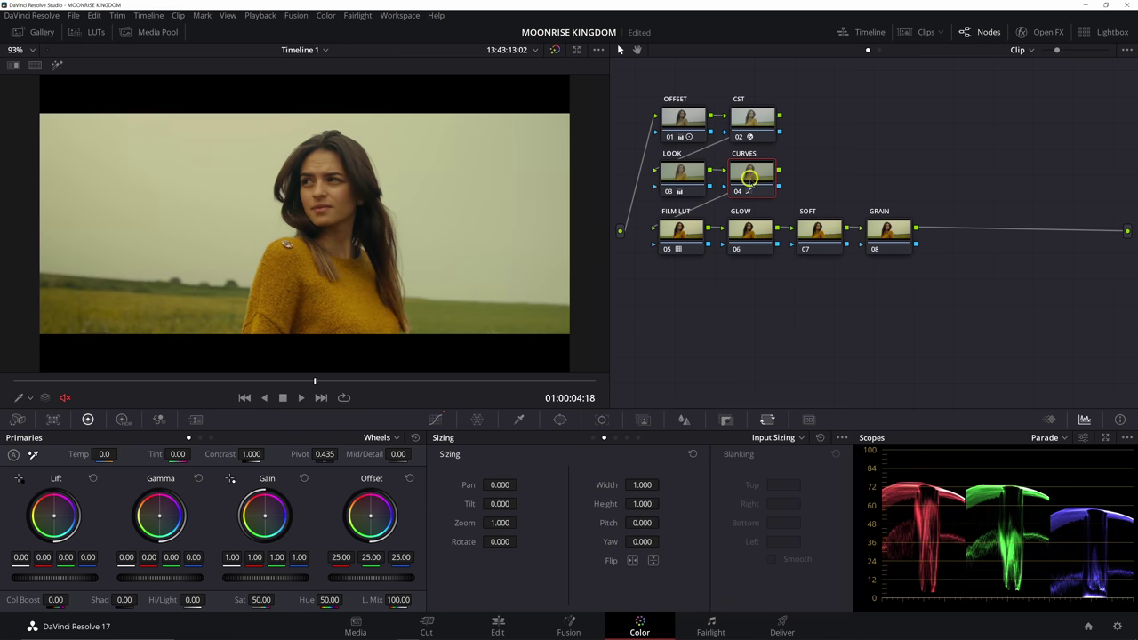
- Apply the Glow OpenFX effect to the GLOW node
{"action": "left_click", "coordinate": [751, 227]}
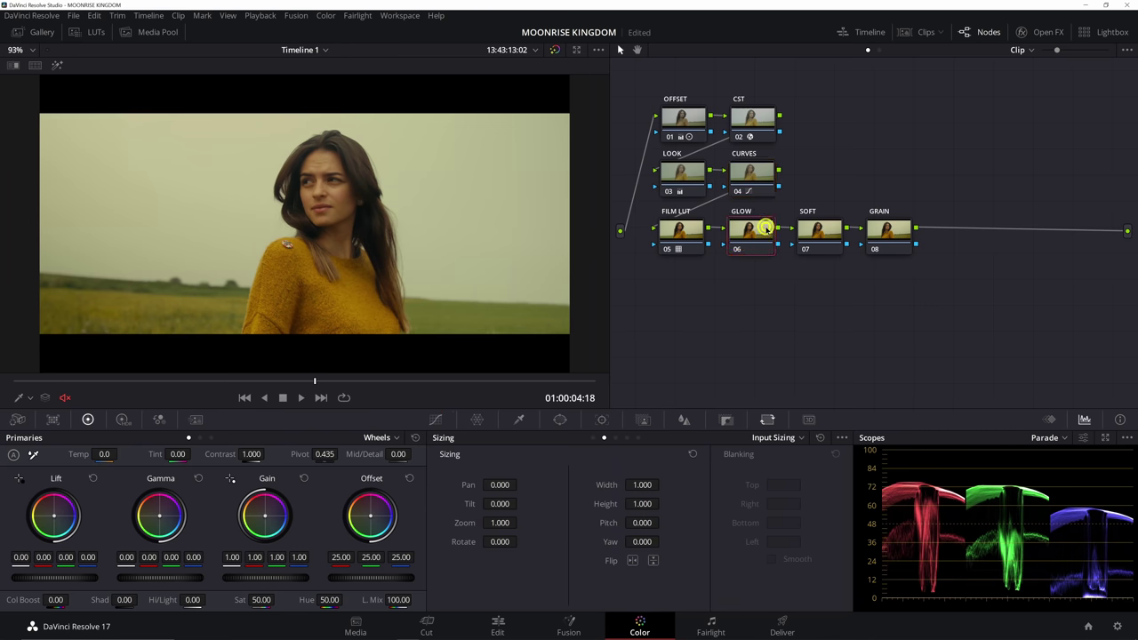
{"action": "left_click", "coordinate": [1035, 33]}
{"action": "left_click", "coordinate": [1016, 73]}
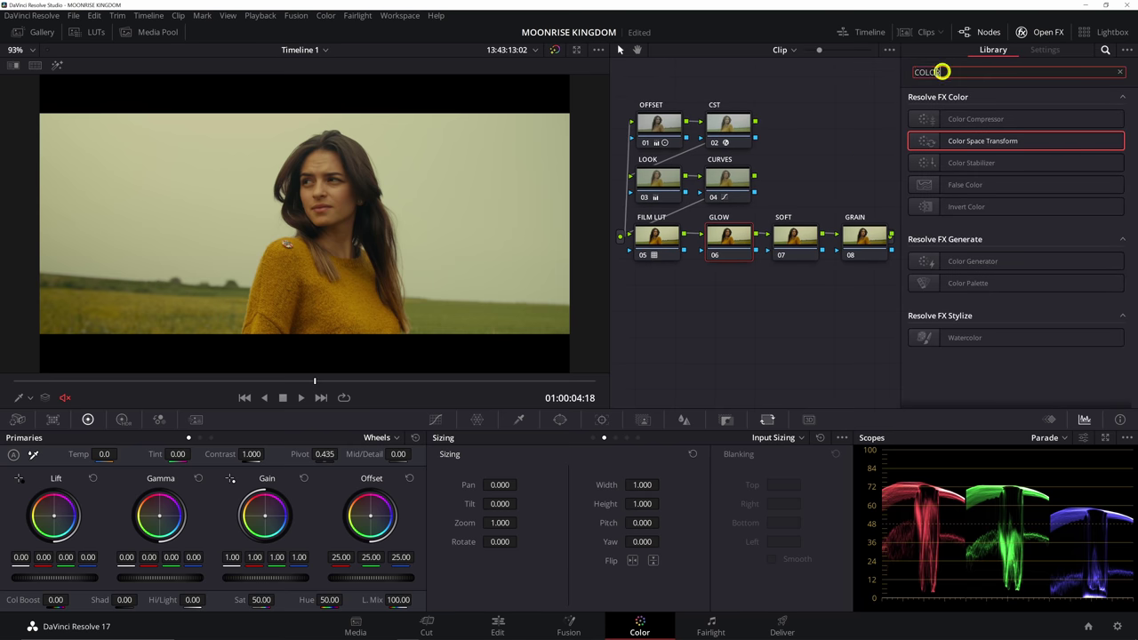
{"action": "type", "text": "GLOW"}
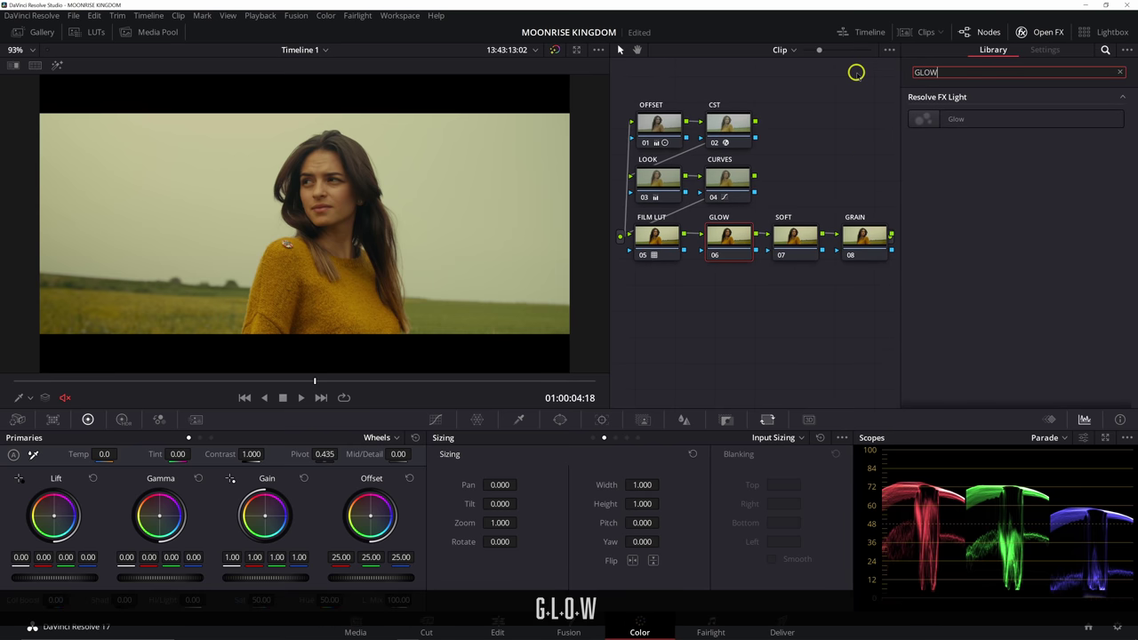
{"action": "left_click_drag", "start_coordinate": [940, 117], "coordinate": [733, 236]}
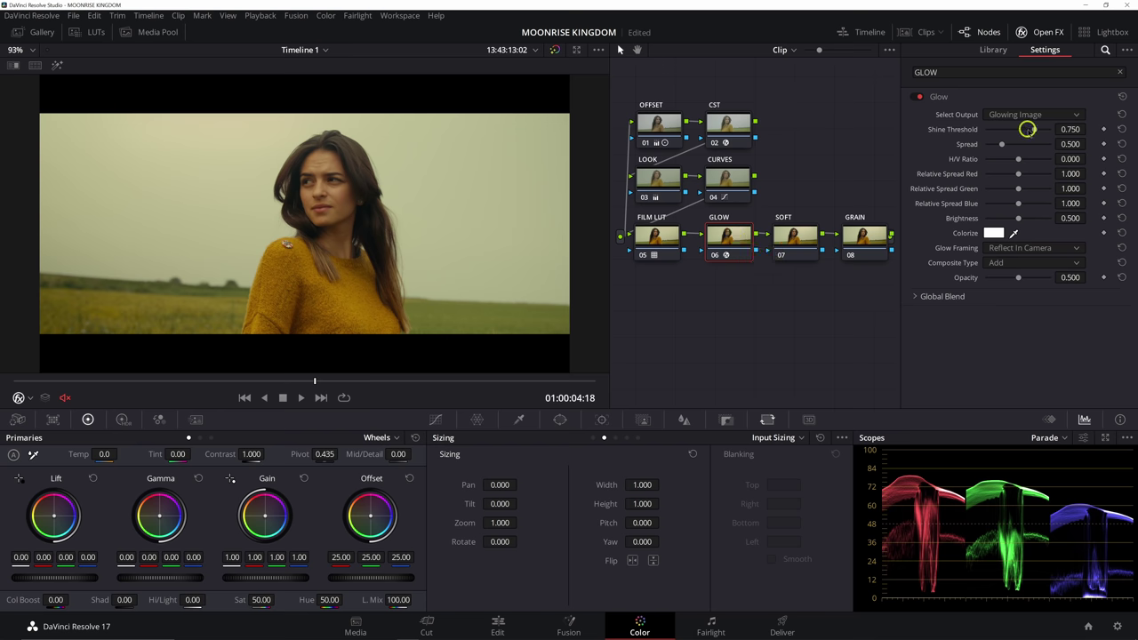
- Lower the Shine Threshold, set composite to Softlight and global blend to 0.285
{"action": "left_click_drag", "start_coordinate": [1027, 129], "coordinate": [935, 136]}
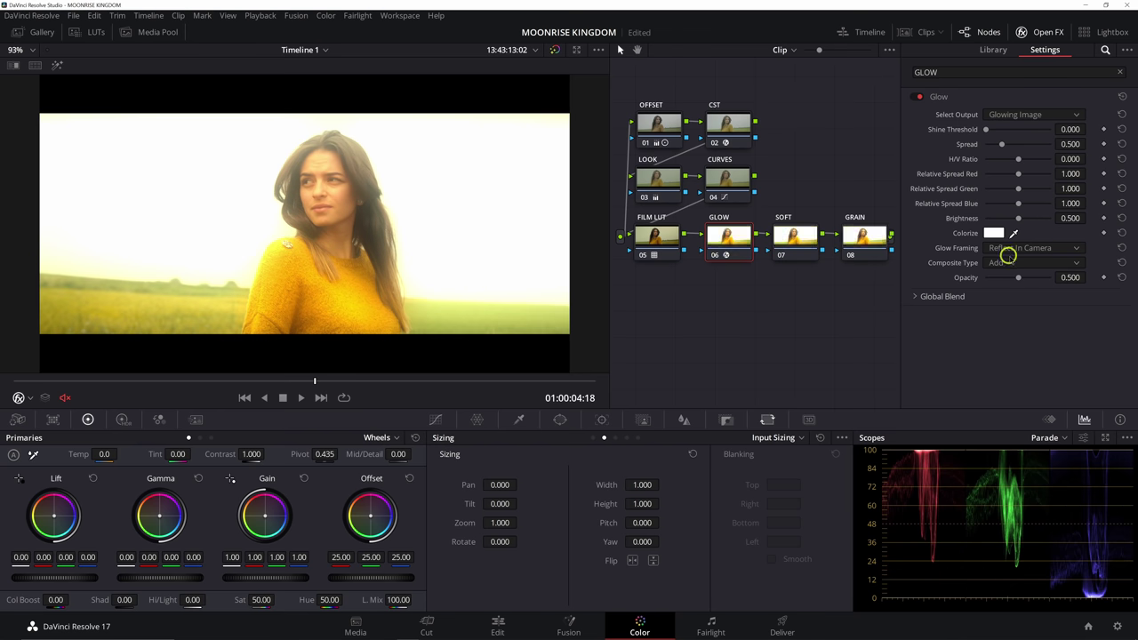
{"action": "left_click", "coordinate": [1006, 262]}
{"action": "left_click", "coordinate": [1028, 382]}
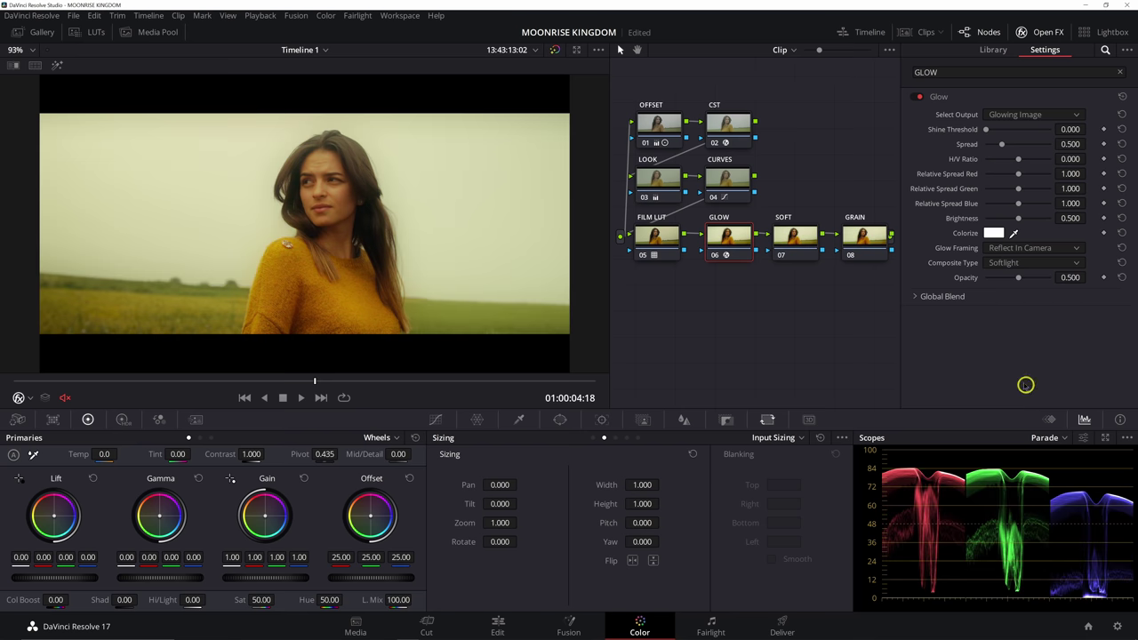
{"action": "left_click", "coordinate": [945, 294]}
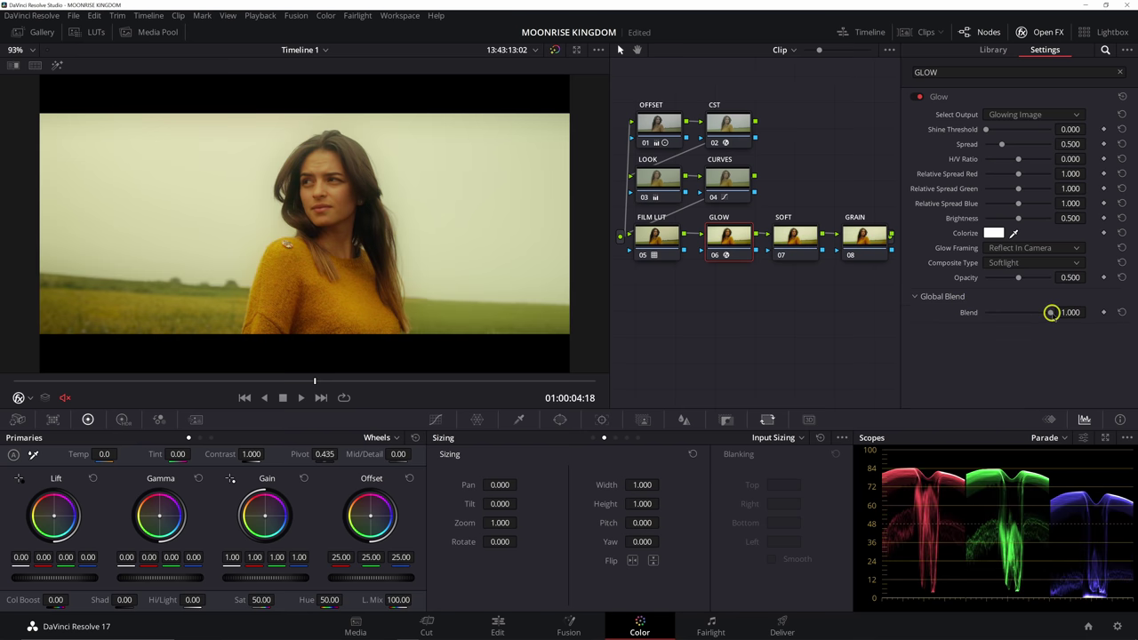
{"action": "left_click_drag", "start_coordinate": [1050, 312], "coordinate": [1005, 327]}
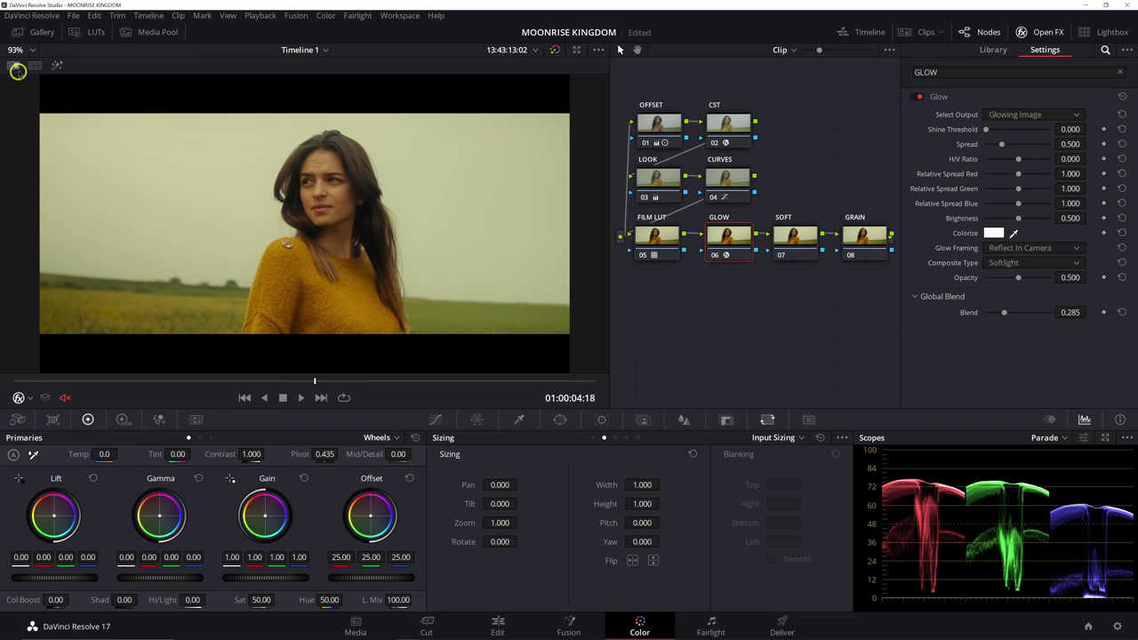
{"action": "left_click", "coordinate": [14, 66]}
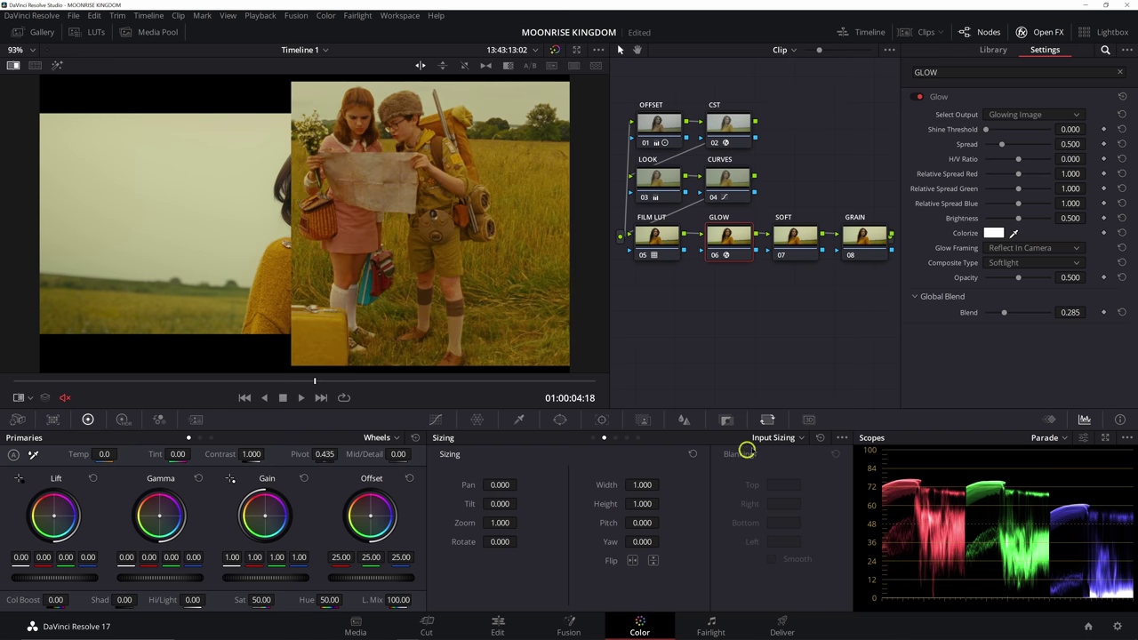
- Tint the glow pale peach #ffdcbe using the Colorize swatch
{"action": "left_click_drag", "start_coordinate": [500, 486], "coordinate": [39, 449]}
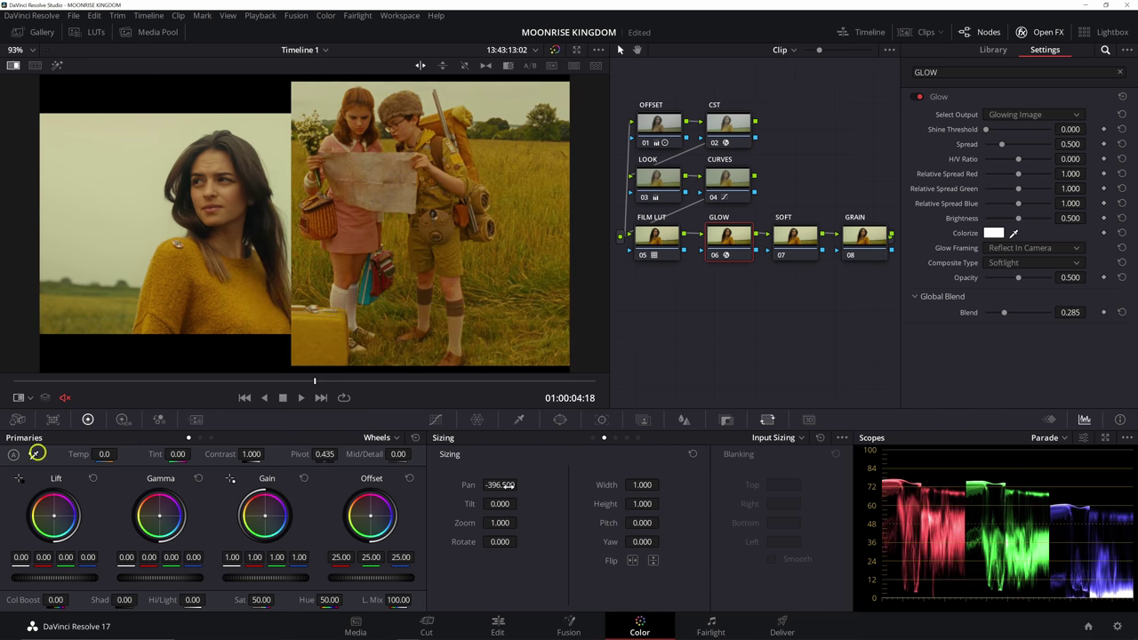
{"action": "left_click", "coordinate": [1000, 233]}
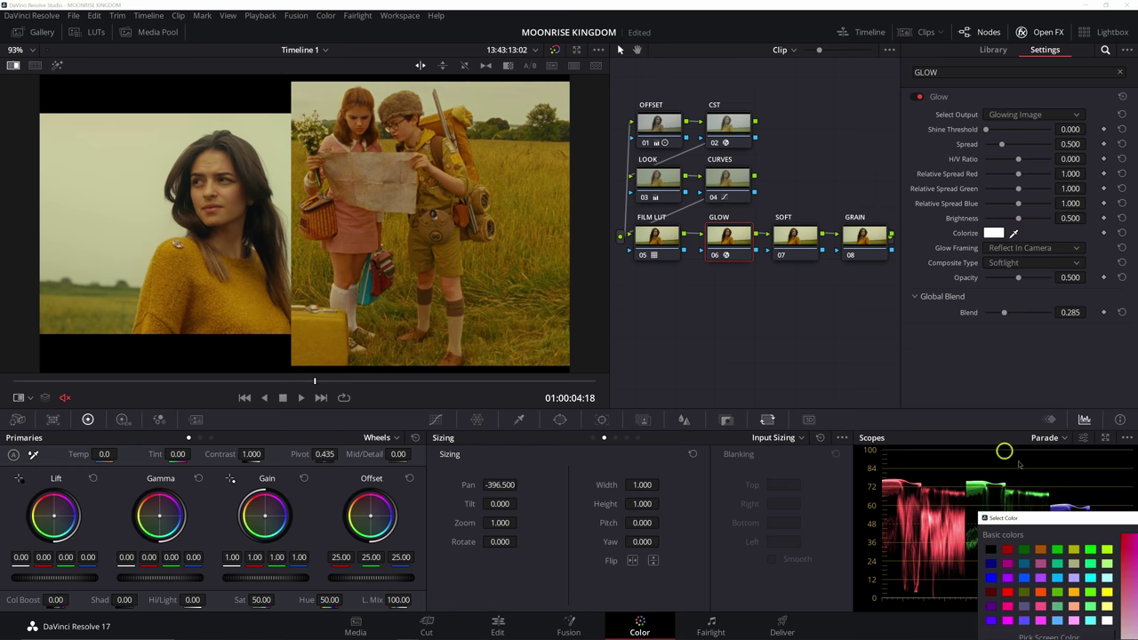
{"action": "left_click_drag", "start_coordinate": [1022, 512], "coordinate": [622, 234]}
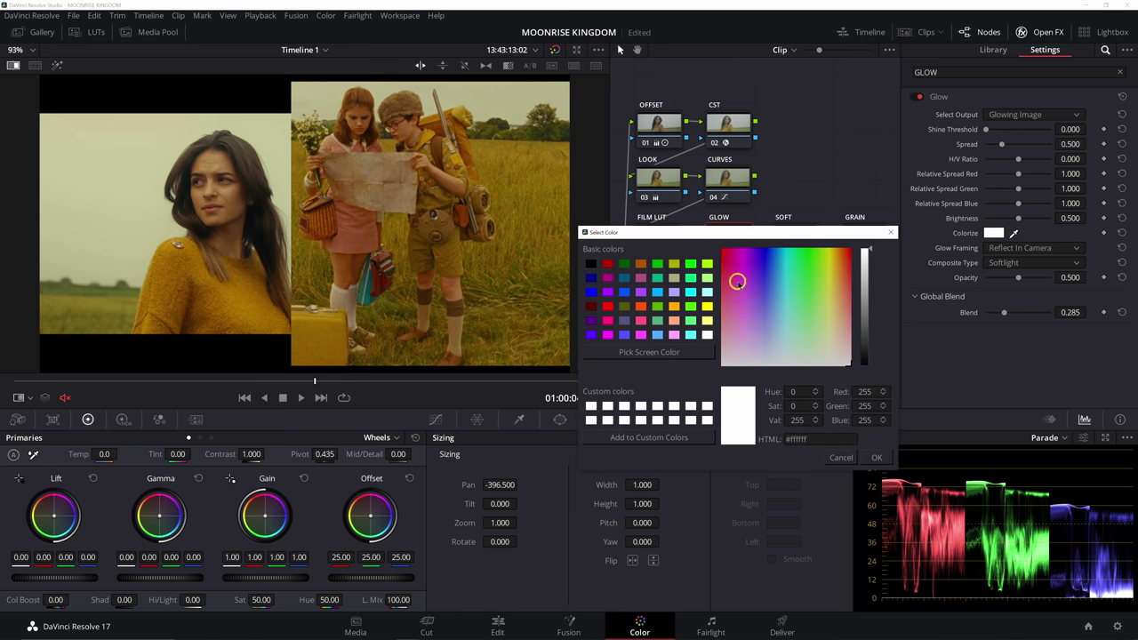
{"action": "left_click_drag", "start_coordinate": [834, 370], "coordinate": [841, 336]}
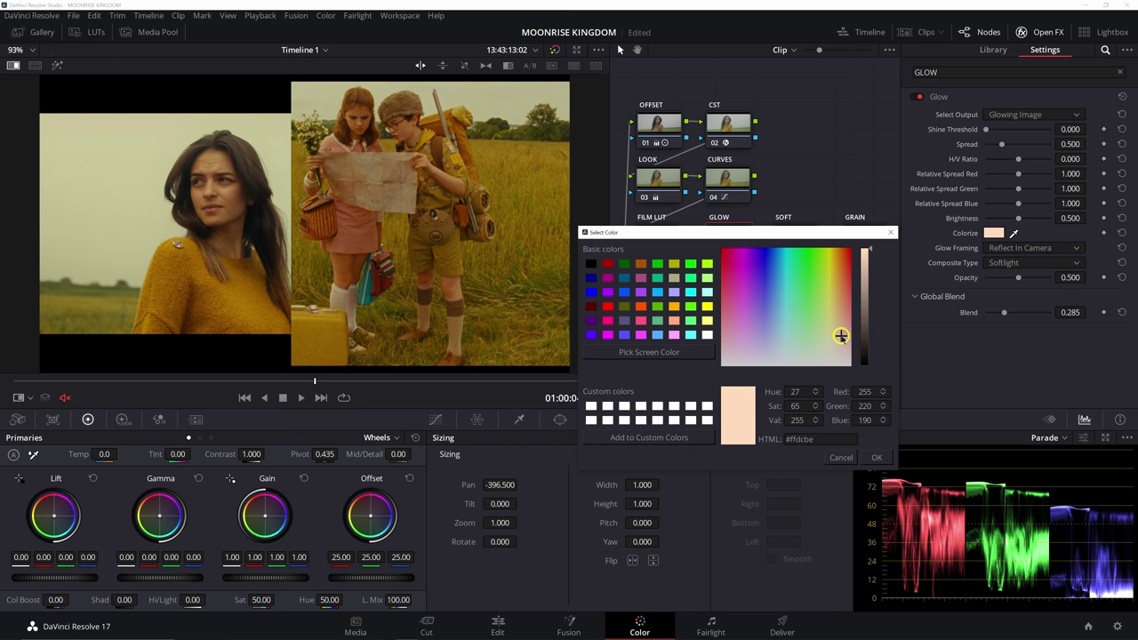
{"action": "left_click", "coordinate": [878, 455]}
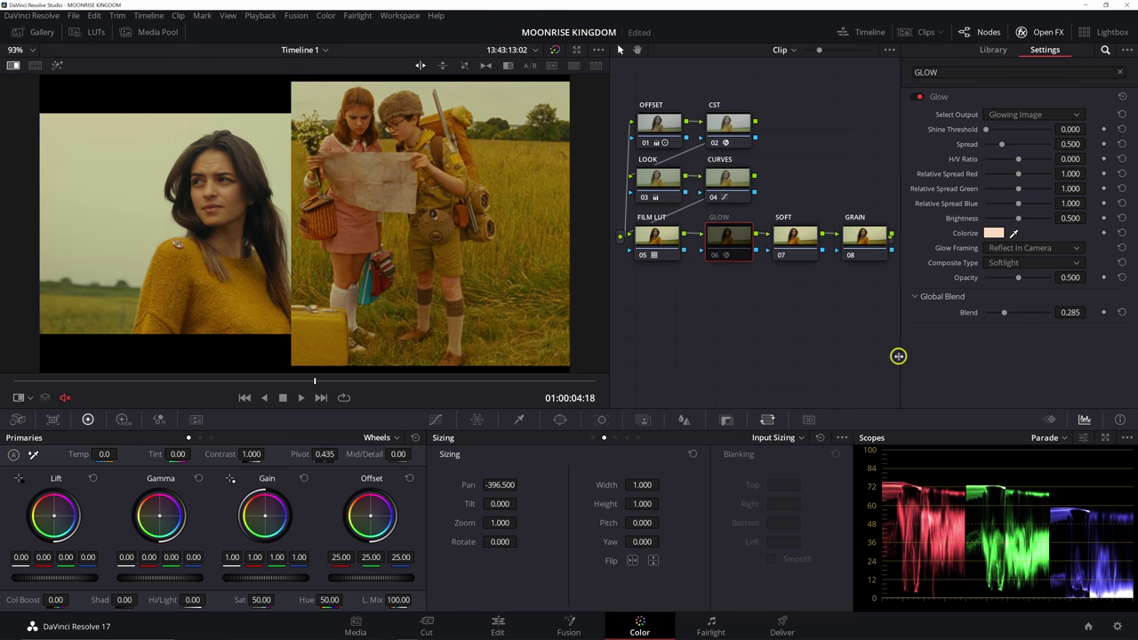
- Fit the image back into the viewer and hide the effect settings
{"action": "scroll", "coordinate": [313, 214], "scroll_direction": "up", "scroll_amount": 5}
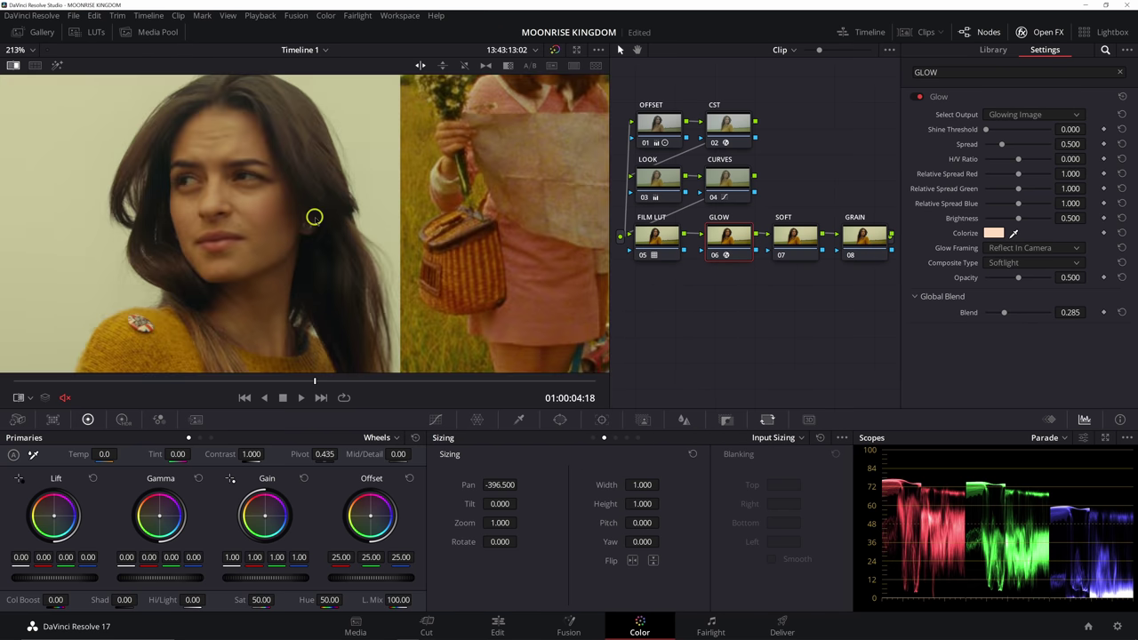
{"action": "scroll", "coordinate": [240, 218], "scroll_direction": "down", "scroll_amount": 5}
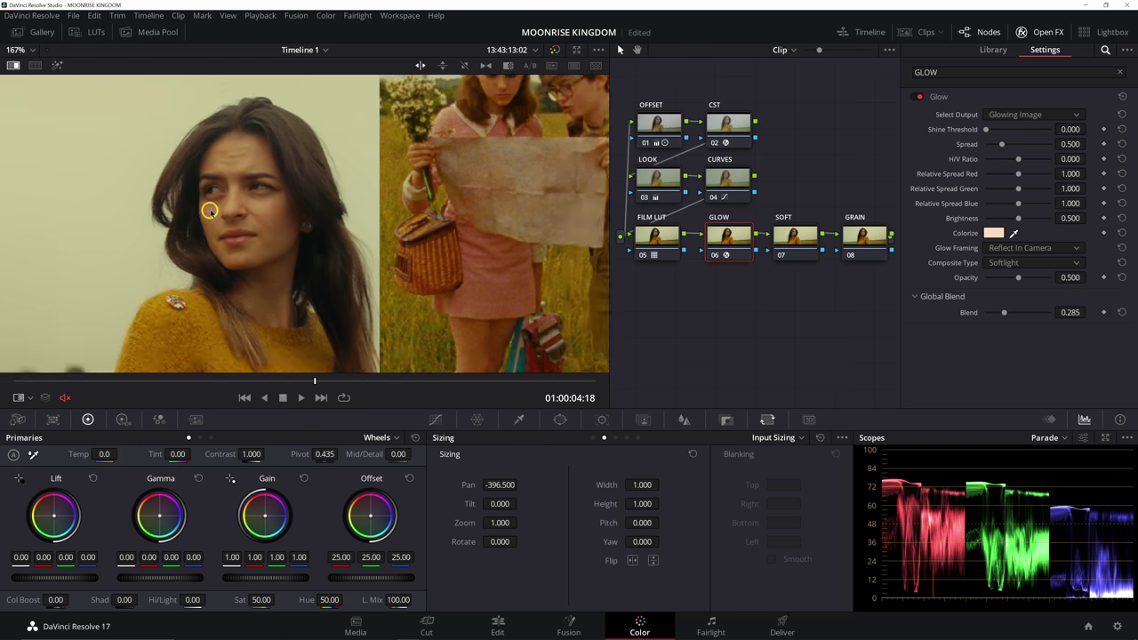
{"action": "right_click", "coordinate": [246, 237]}
{"action": "left_click", "coordinate": [281, 374]}
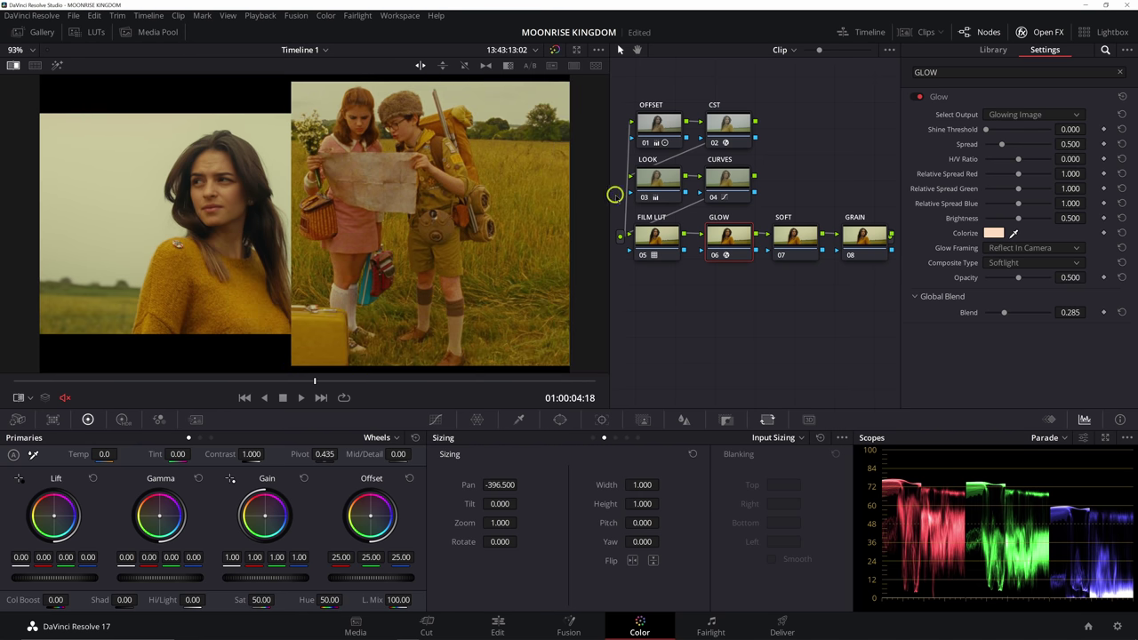
{"action": "left_click", "coordinate": [1027, 30]}
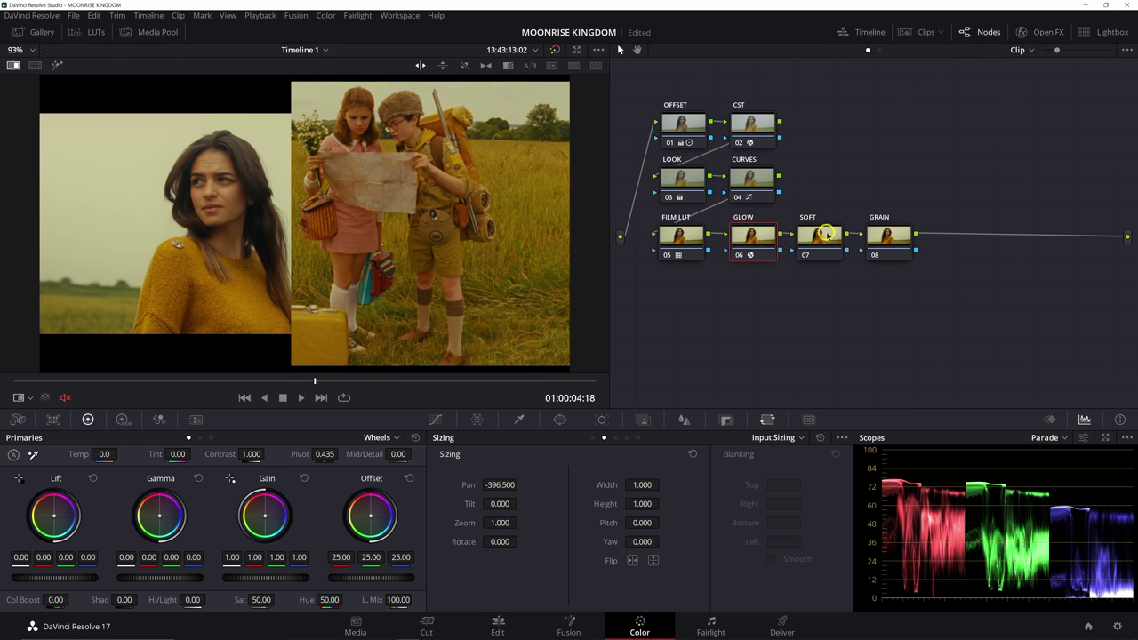
- Toggle the glow off and on to judge it, then show clip and reference side by side
{"action": "key", "text": "ctrl+d"}
{"action": "key", "text": "ctrl+d"}
{"action": "key", "text": "ctrl+d"}
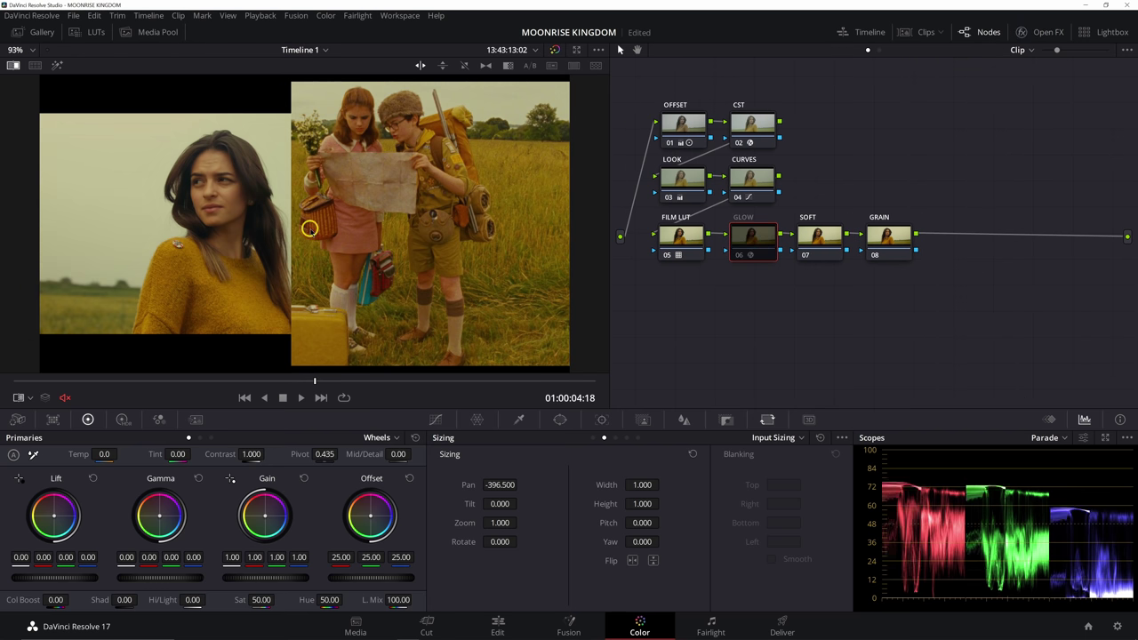
{"action": "key", "text": "ctrl+d"}
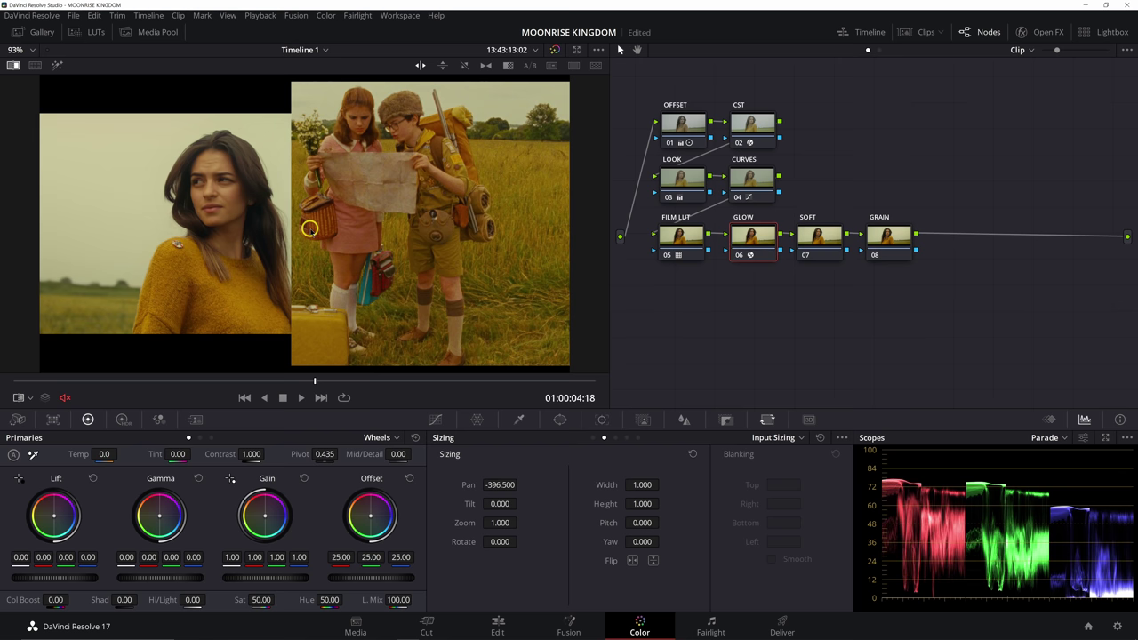
{"action": "scroll", "coordinate": [204, 147], "scroll_direction": "up", "scroll_amount": 2}
{"action": "left_click_drag", "start_coordinate": [504, 485], "coordinate": [127, 472]}
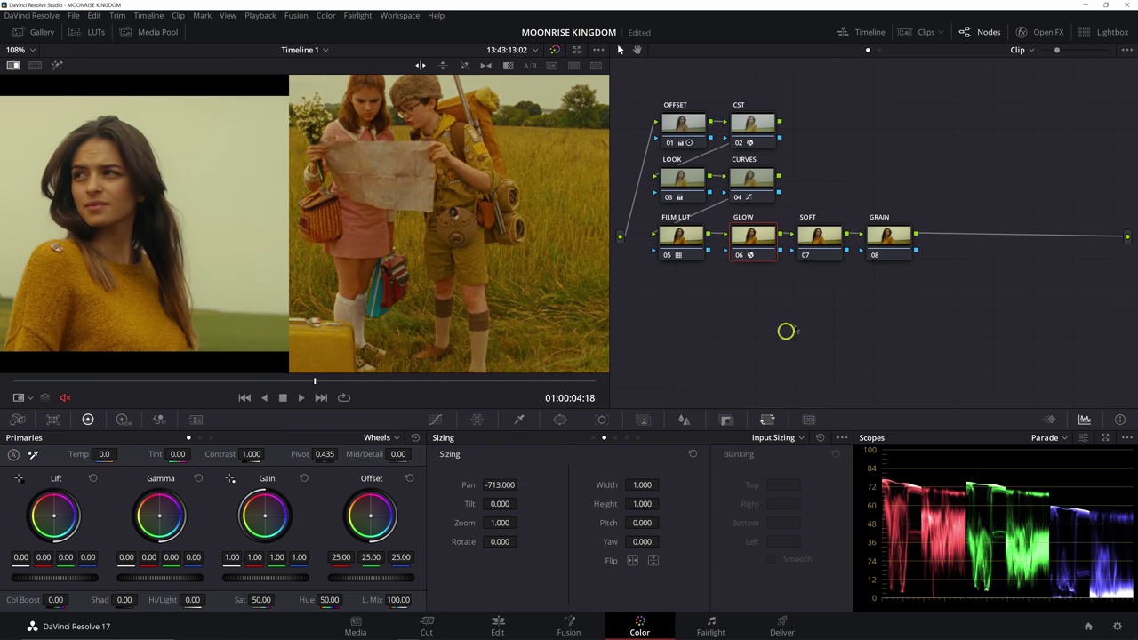
{"action": "key", "text": "ctrl+alt+w"}
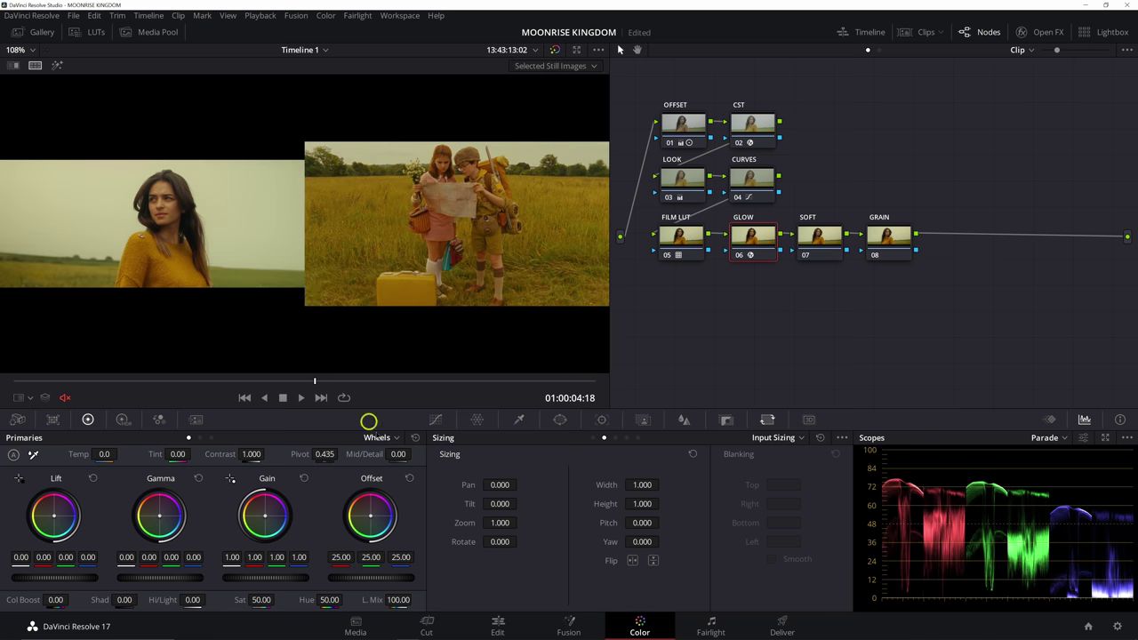
- Add Hue vs Hue control points around the red hues on the CURVES node
{"action": "left_click", "coordinate": [743, 182]}
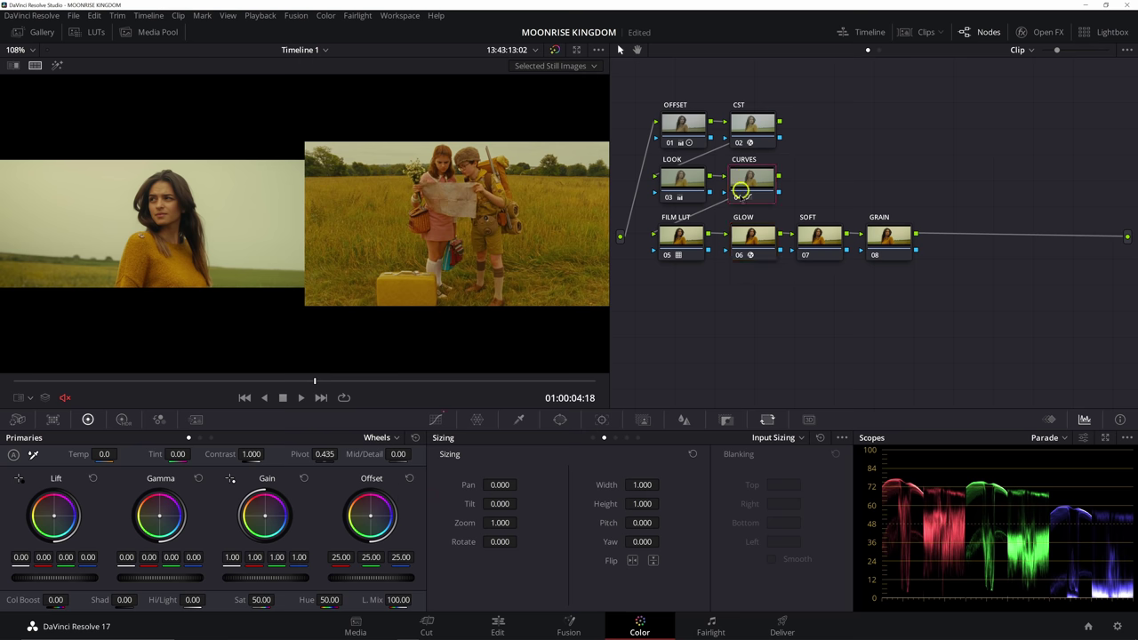
{"action": "left_click", "coordinate": [437, 420]}
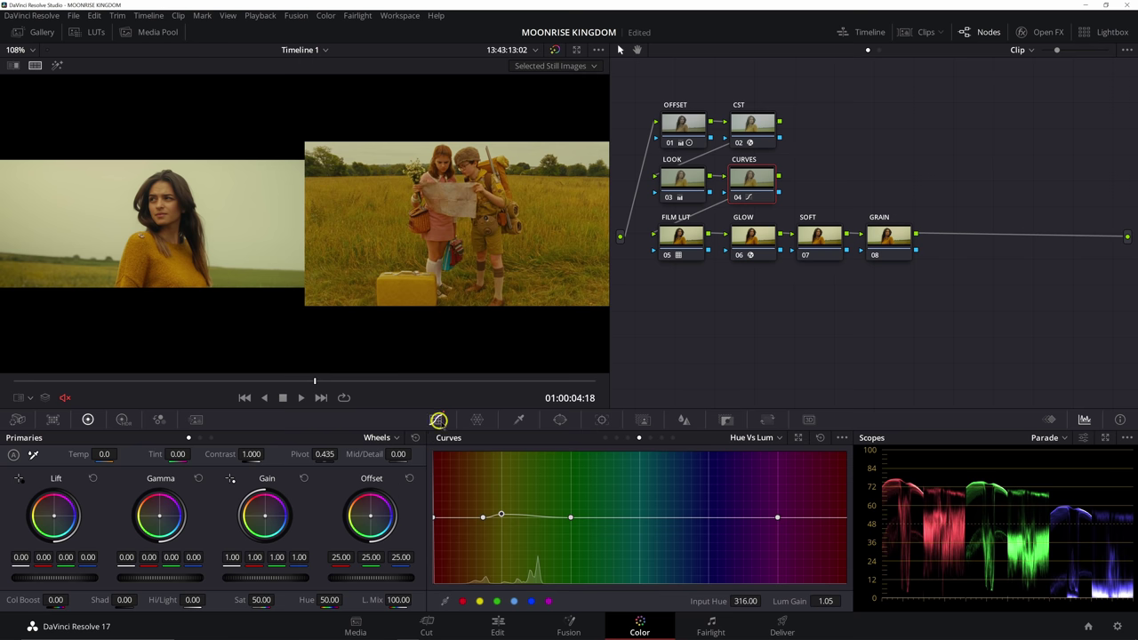
{"action": "left_click", "coordinate": [626, 438]}
{"action": "left_click", "coordinate": [463, 601]}
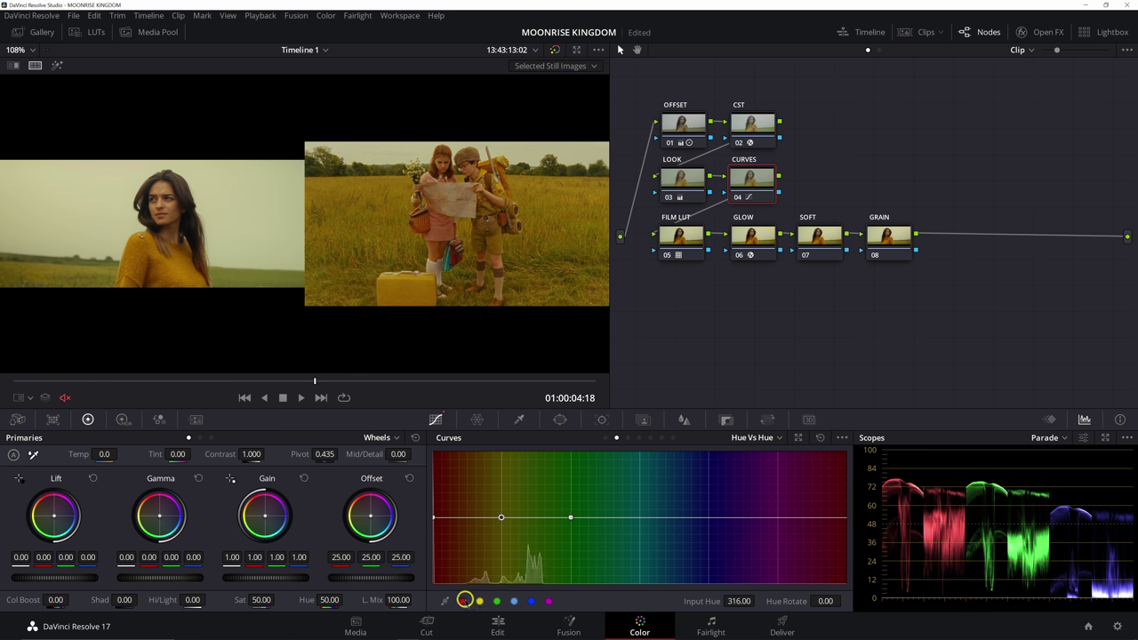
{"action": "left_click", "coordinate": [499, 518]}
{"action": "left_click_drag", "start_coordinate": [500, 518], "coordinate": [493, 517]}
{"action": "left_click", "coordinate": [527, 518]}
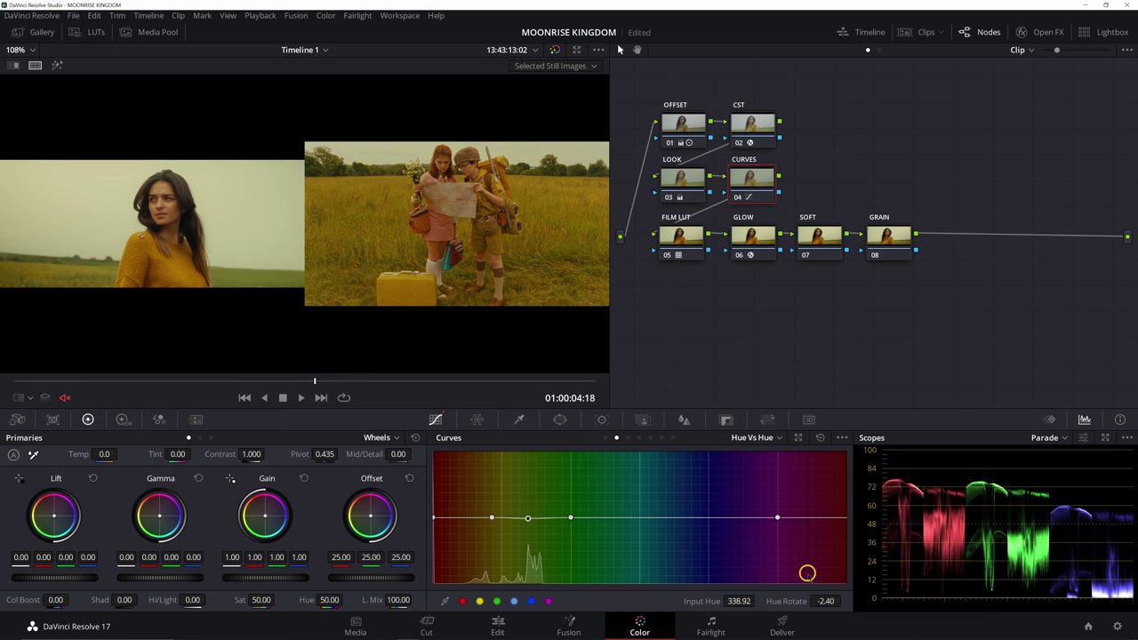
- Rotate the warm hues by 6.45 and boost their Hue vs Sat saturation to 1.03
{"action": "left_click_drag", "start_coordinate": [803, 596], "coordinate": [861, 610]}
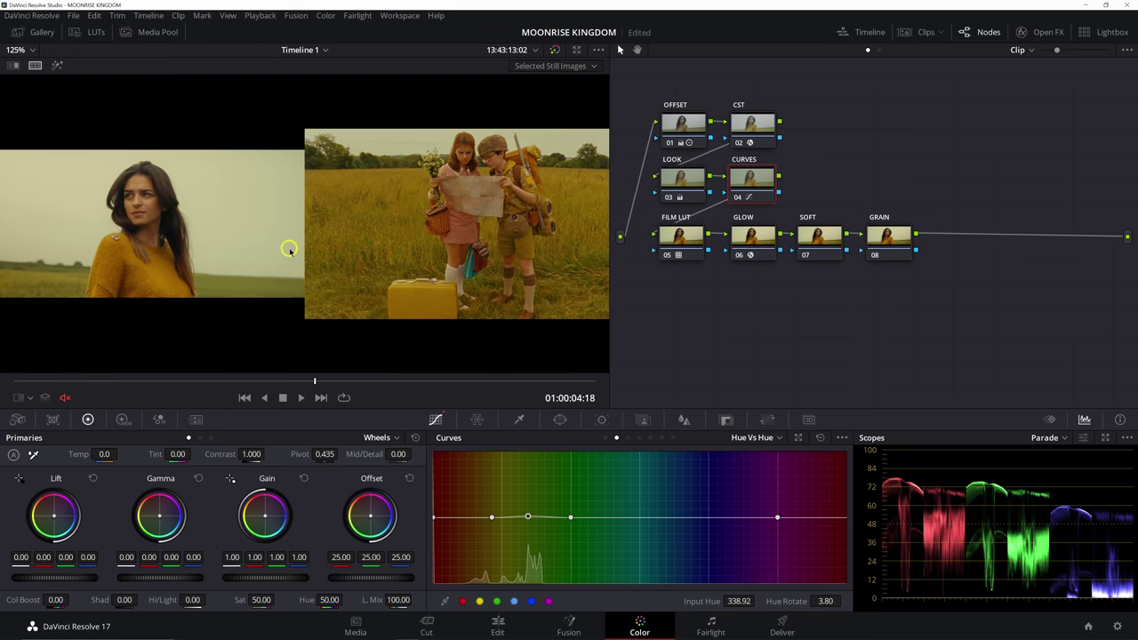
{"action": "scroll", "coordinate": [282, 253], "scroll_direction": "up", "scroll_amount": 5}
{"action": "scroll", "coordinate": [293, 245], "scroll_direction": "up", "scroll_amount": 1}
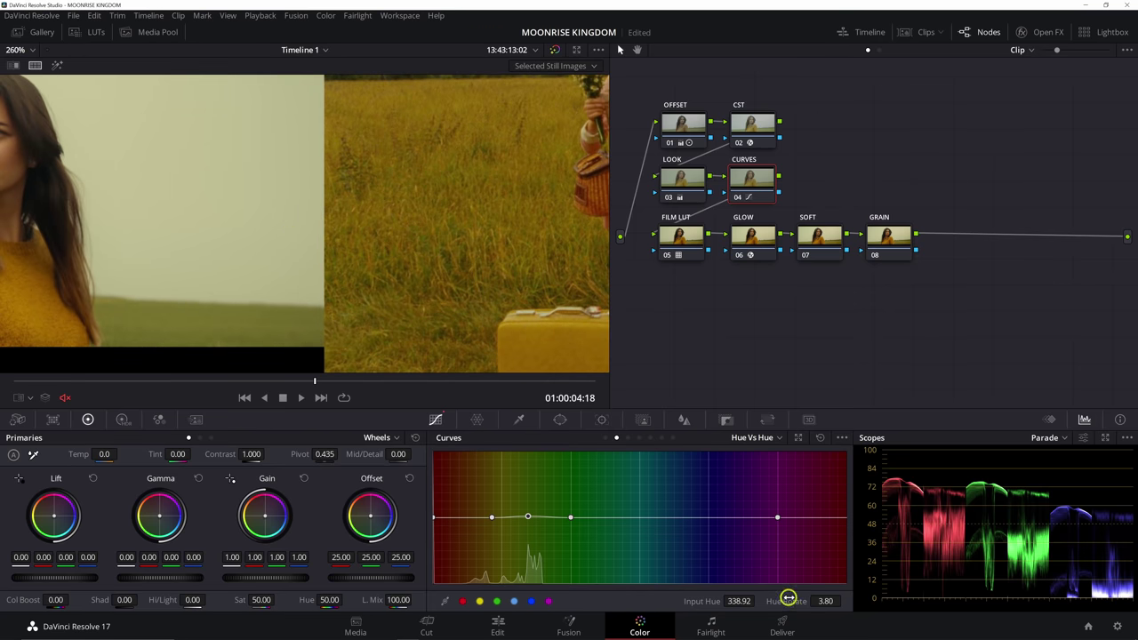
{"action": "left_click_drag", "start_coordinate": [788, 599], "coordinate": [818, 609]}
{"action": "scroll", "coordinate": [173, 295], "scroll_direction": "down", "scroll_amount": 5}
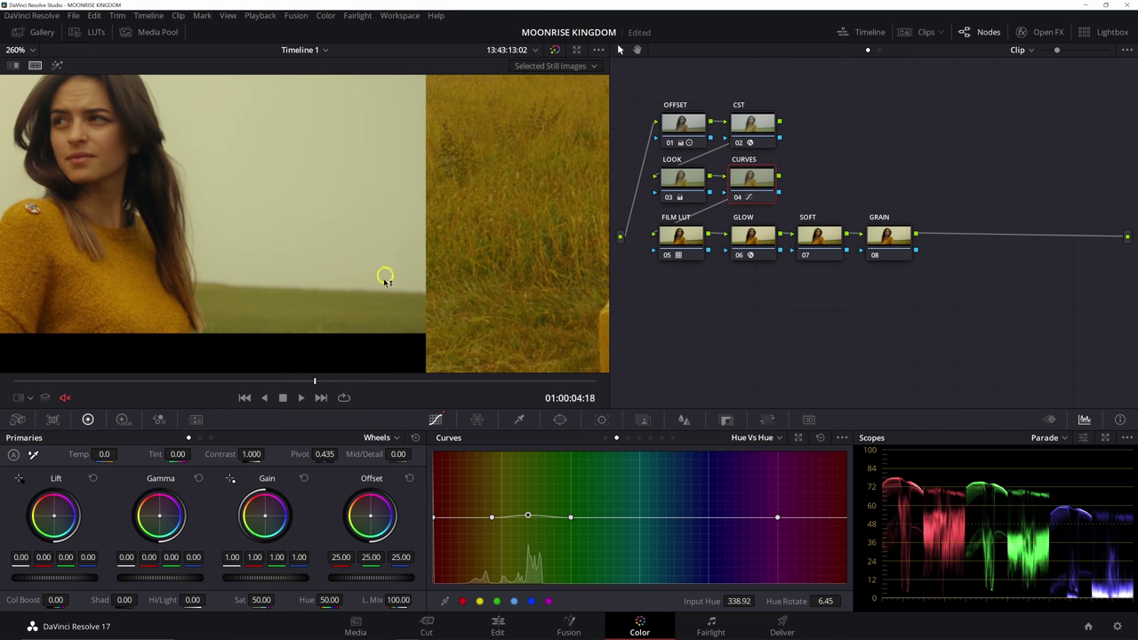
{"action": "left_click", "coordinate": [767, 419]}
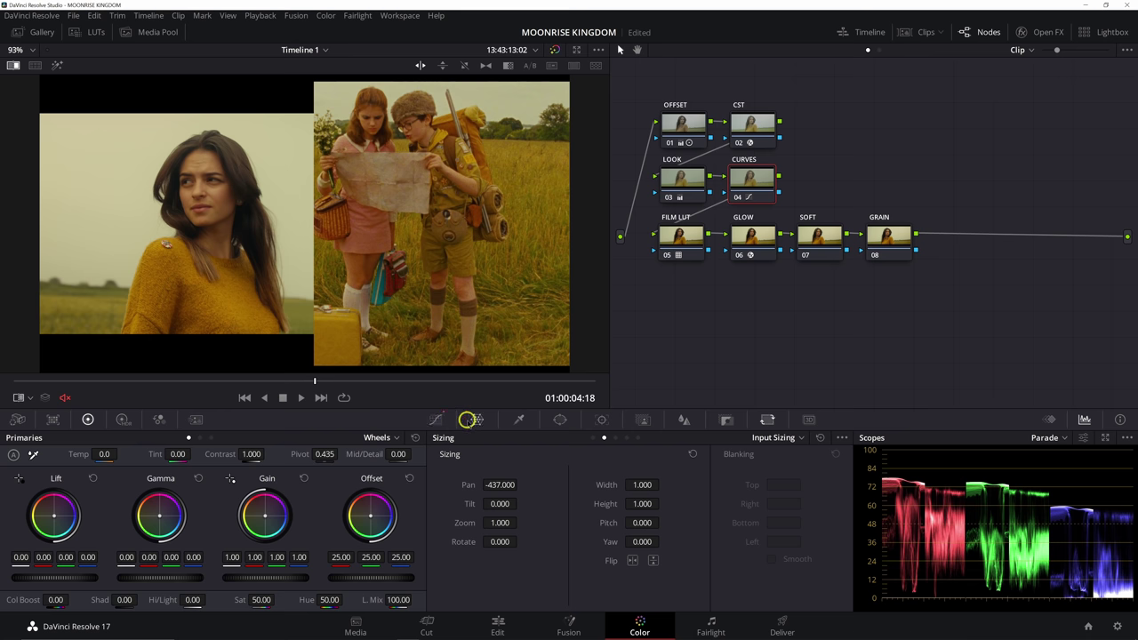
{"action": "left_click", "coordinate": [437, 419]}
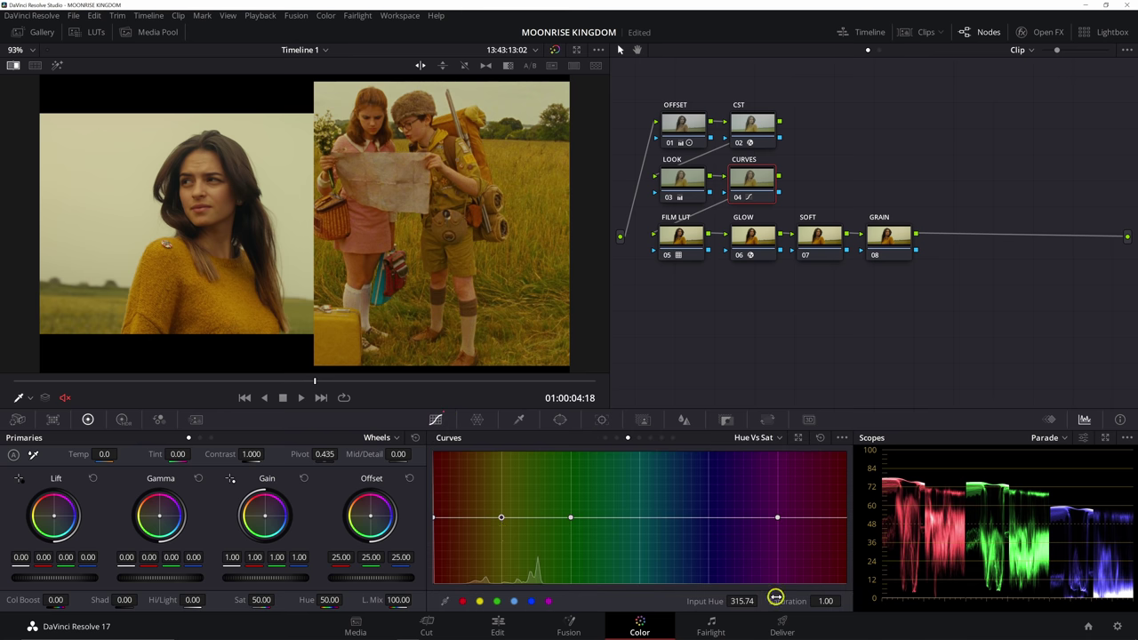
{"action": "left_click_drag", "start_coordinate": [776, 601], "coordinate": [780, 601]}
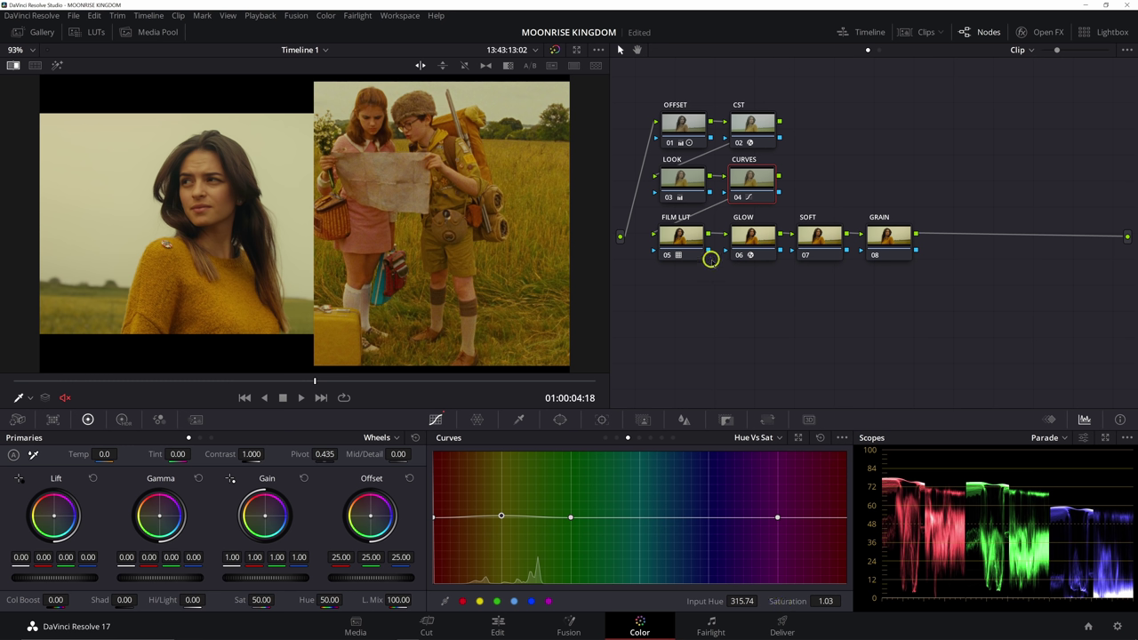
{"action": "left_click", "coordinate": [681, 192]}
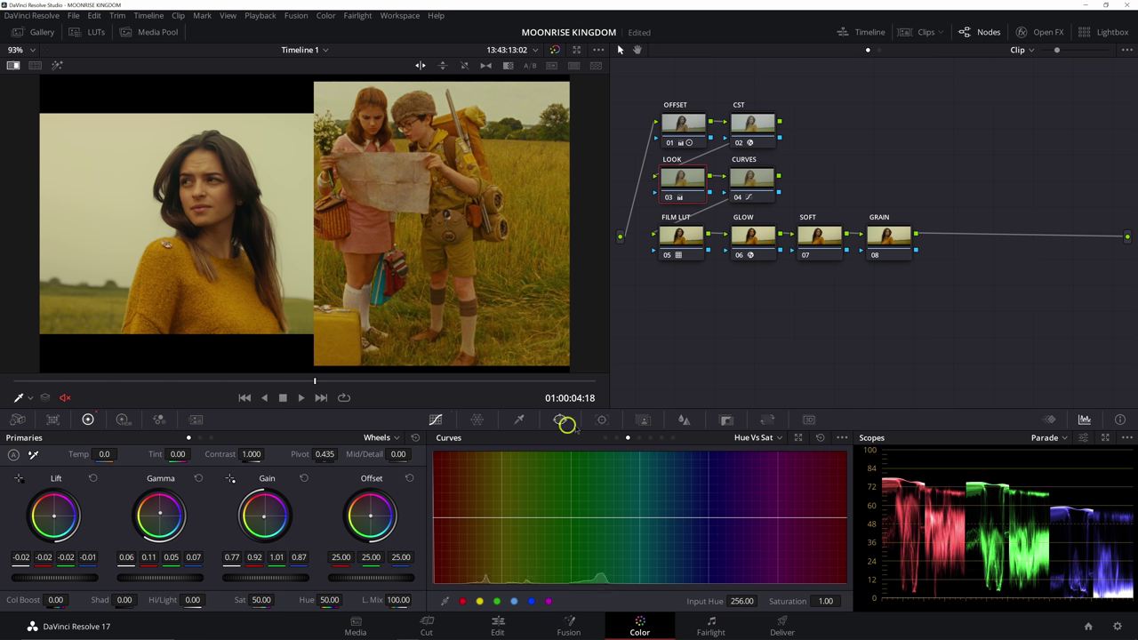
- Switch LOOK to Log wheels, set High Range to 0.488 and reset the Highlights wheel
{"action": "key", "text": "ctrl+z"}
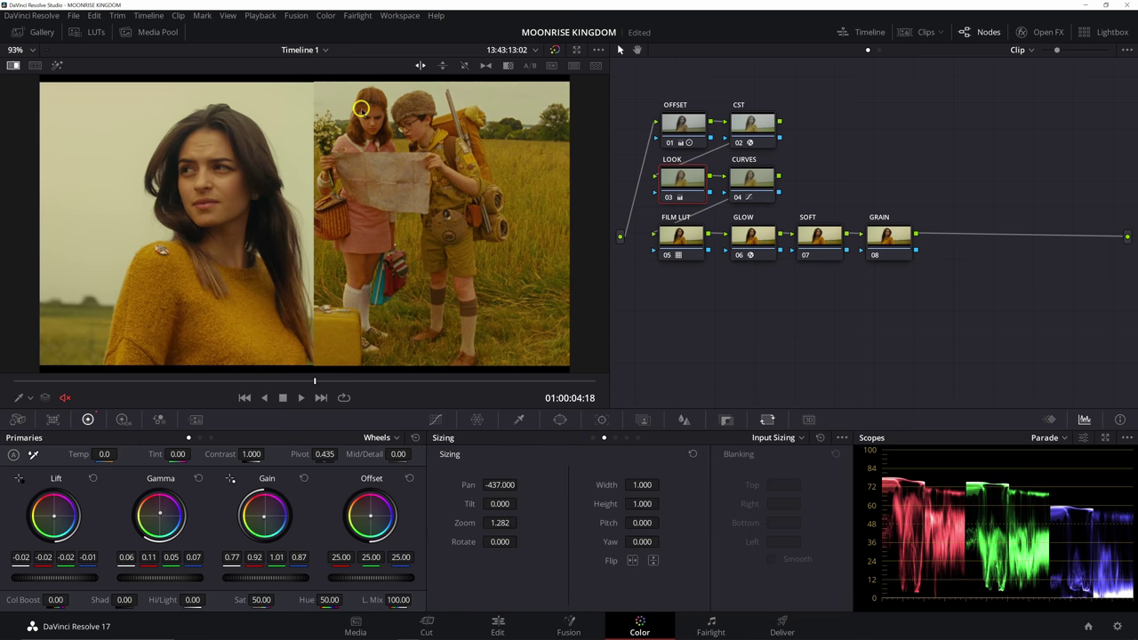
{"action": "left_click", "coordinate": [213, 437]}
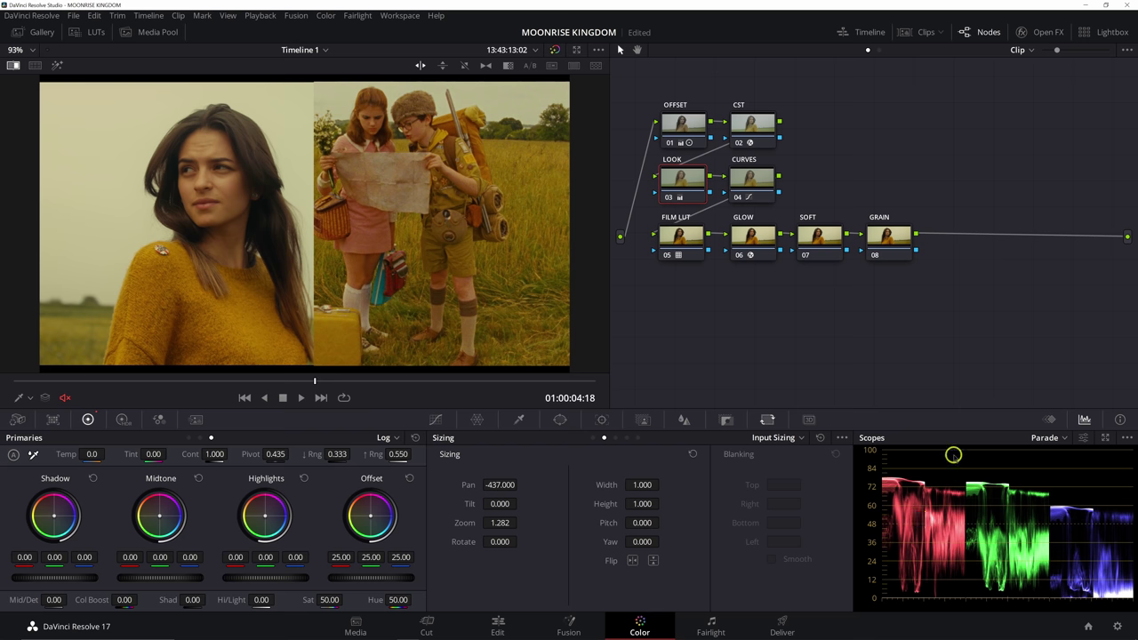
{"action": "key", "text": "shift+h"}
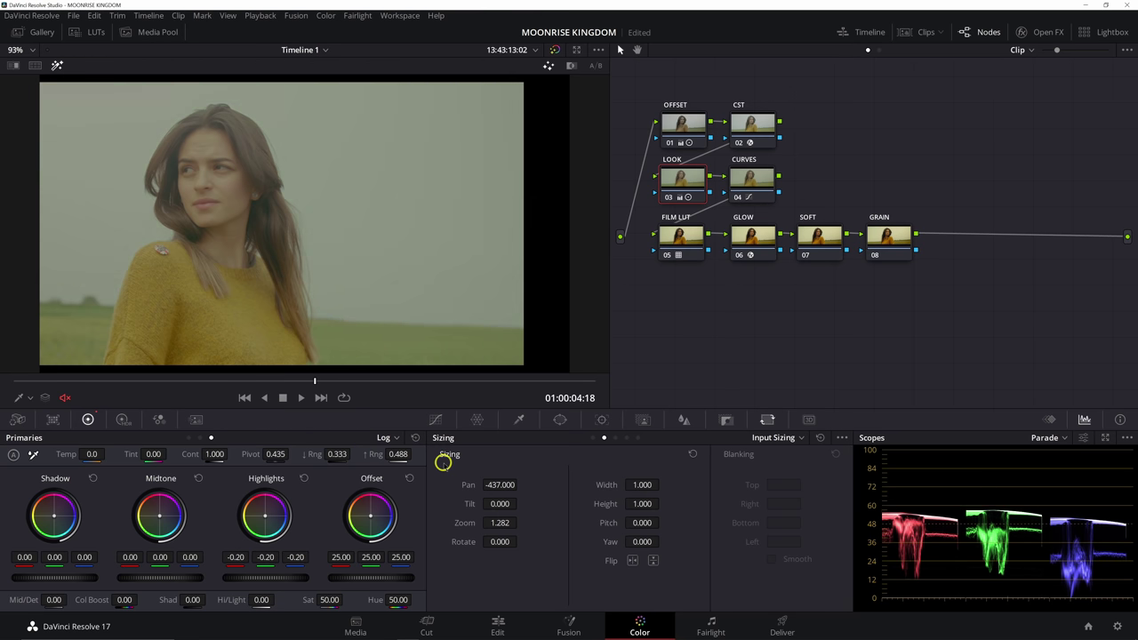
{"action": "key", "text": "ctrl+z"}
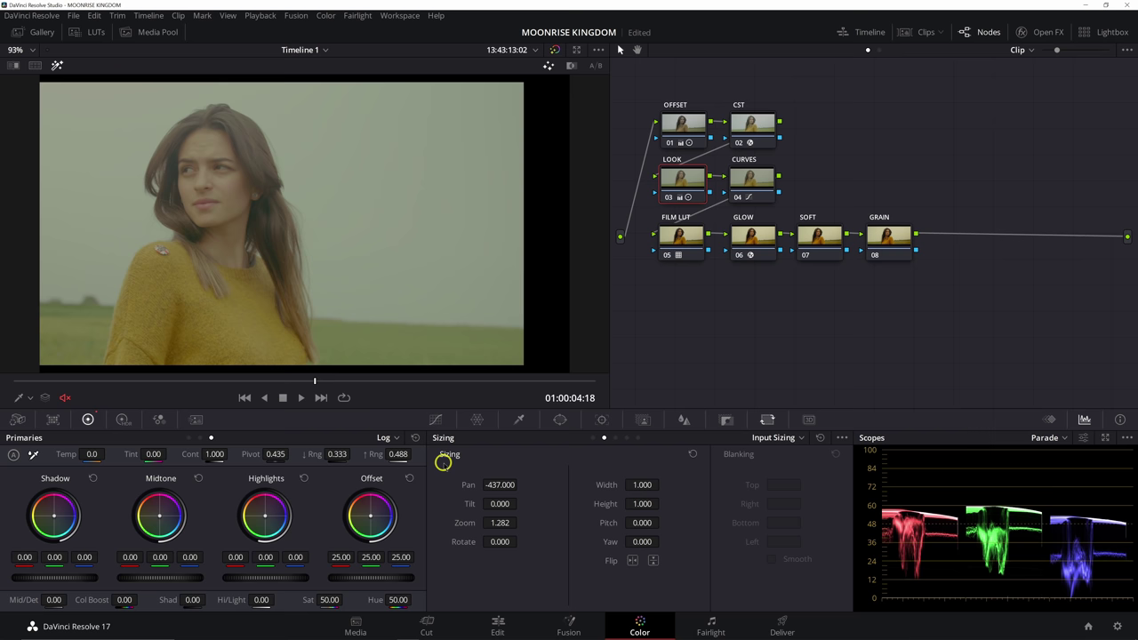
{"action": "left_click", "coordinate": [57, 65]}
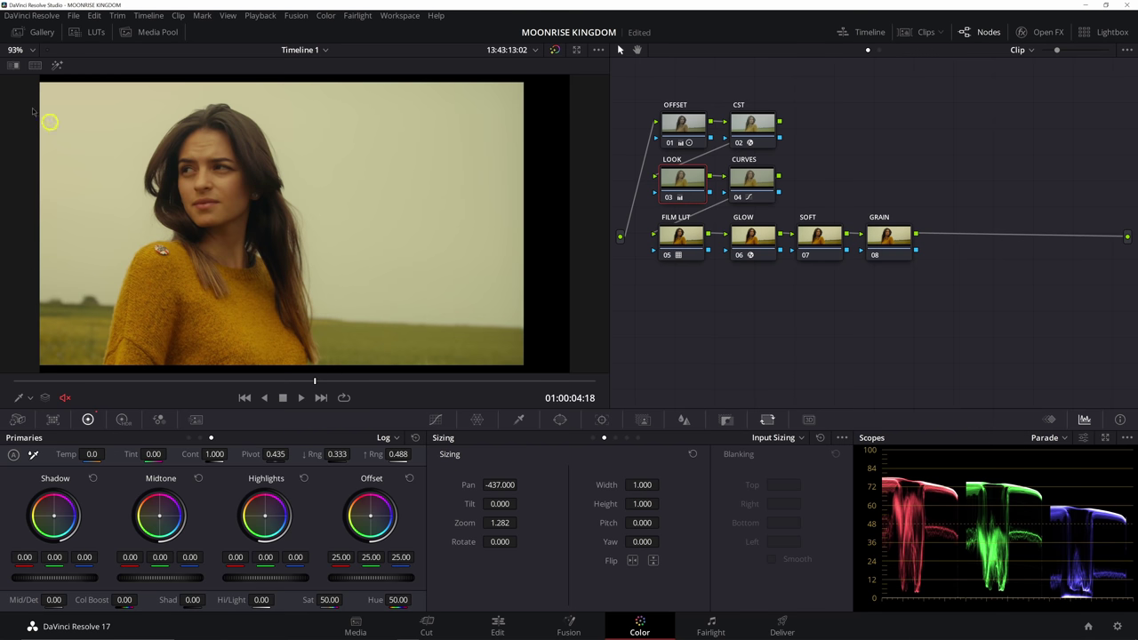
- Wipe against the reference and darken the Log Highlights to -0.20/-0.13/-0.11
{"action": "left_click", "coordinate": [11, 65]}
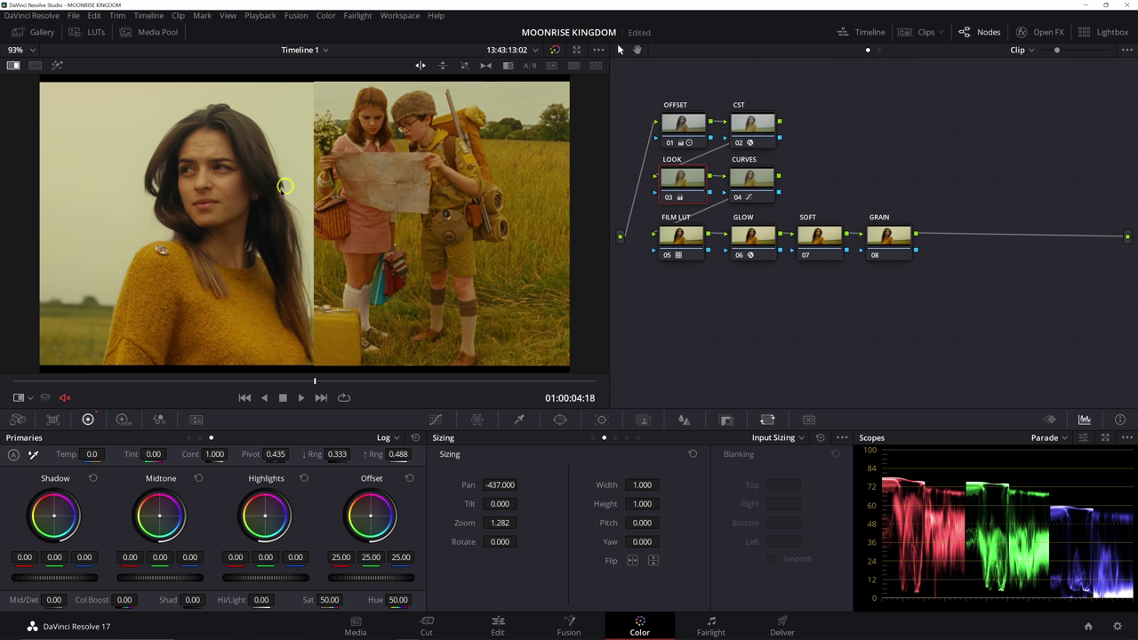
{"action": "mouse_move", "coordinate": [266, 516]}
{"action": "left_mouse_down"}
{"action": "mouse_move", "coordinate": [282, 522]}
{"action": "mouse_move", "coordinate": [269, 525]}
{"action": "left_mouse_up"}
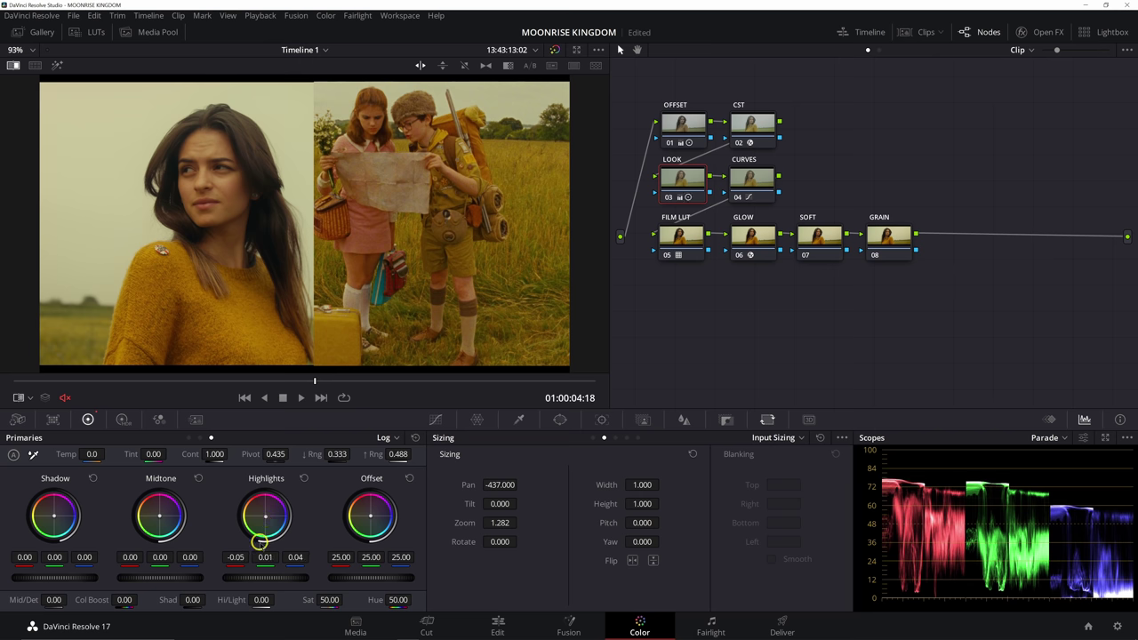
{"action": "left_click_drag", "start_coordinate": [272, 575], "coordinate": [180, 573]}
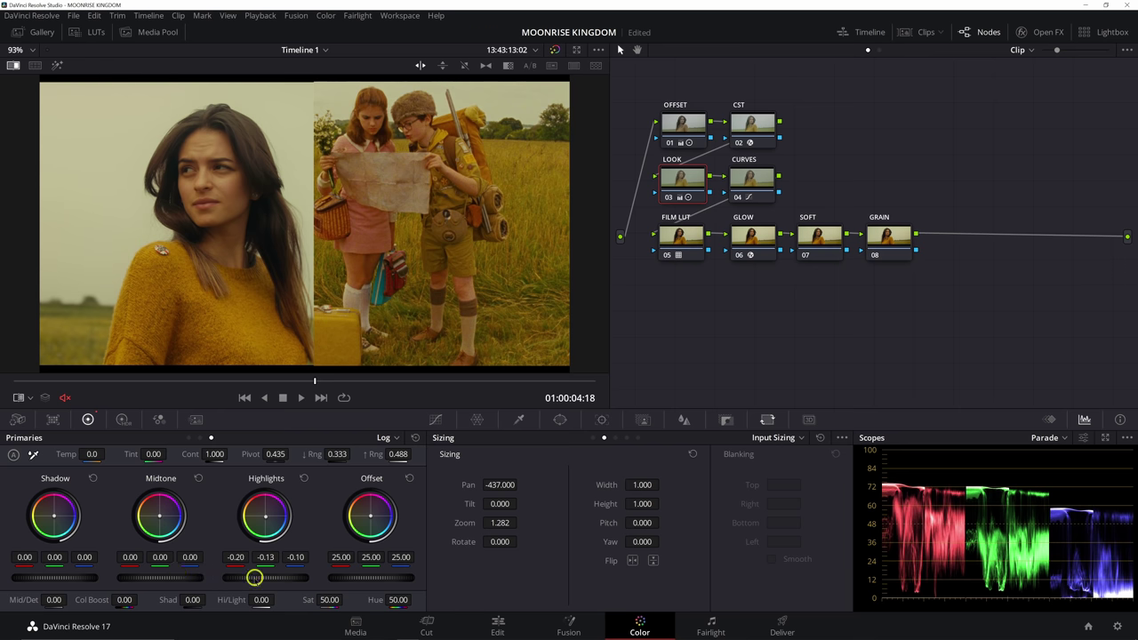
{"action": "left_click_drag", "start_coordinate": [265, 515], "coordinate": [258, 517]}
- Warm midtones to 0.09/-0.03/-0.01 and set shadow blue -0.07, comparing with LOOK bypassed
{"action": "left_click_drag", "start_coordinate": [158, 516], "coordinate": [127, 475]}
{"action": "mouse_move", "coordinate": [54, 515]}
{"action": "left_mouse_down"}
{"action": "mouse_move", "coordinate": [45, 508]}
{"action": "mouse_move", "coordinate": [67, 492]}
{"action": "mouse_move", "coordinate": [67, 518]}
{"action": "mouse_move", "coordinate": [42, 518]}
{"action": "left_mouse_up"}
{"action": "left_click_drag", "start_coordinate": [157, 519], "coordinate": [159, 504]}
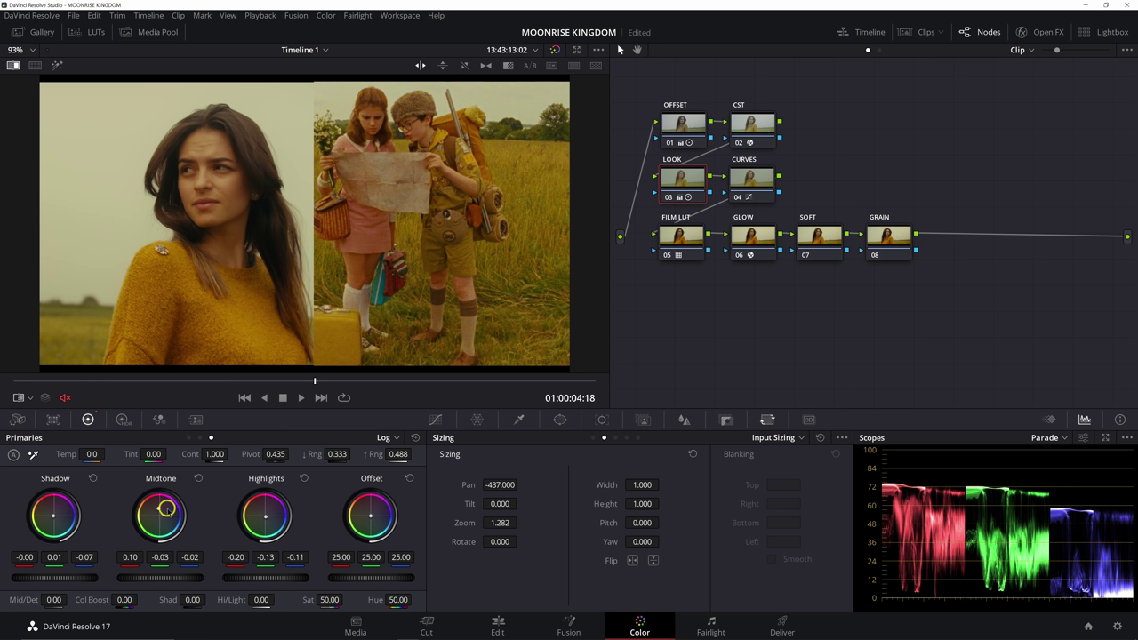
{"action": "mouse_move", "coordinate": [162, 509]}
{"action": "left_mouse_down"}
{"action": "mouse_move", "coordinate": [183, 509]}
{"action": "mouse_move", "coordinate": [167, 508]}
{"action": "left_mouse_up"}
{"action": "key", "text": "ctrl+d"}
{"action": "key", "text": "ctrl+d"}
{"action": "key", "text": "ctrl+d"}
{"action": "key", "text": "ctrl+d"}
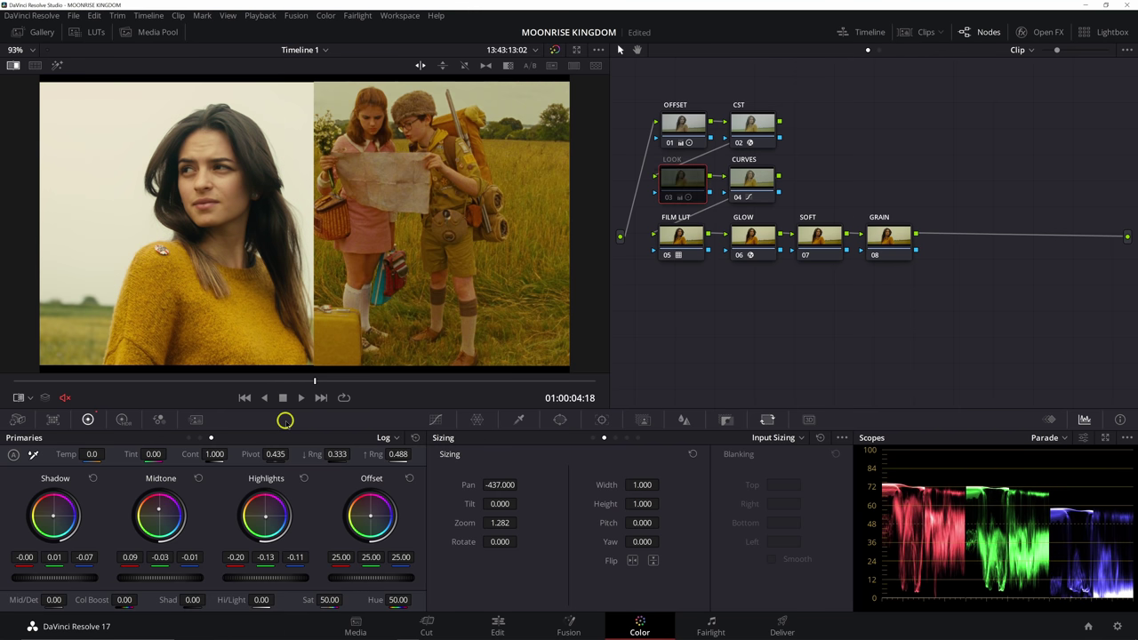
{"action": "key", "text": "ctrl+d"}
{"action": "key", "text": "ctrl+d"}
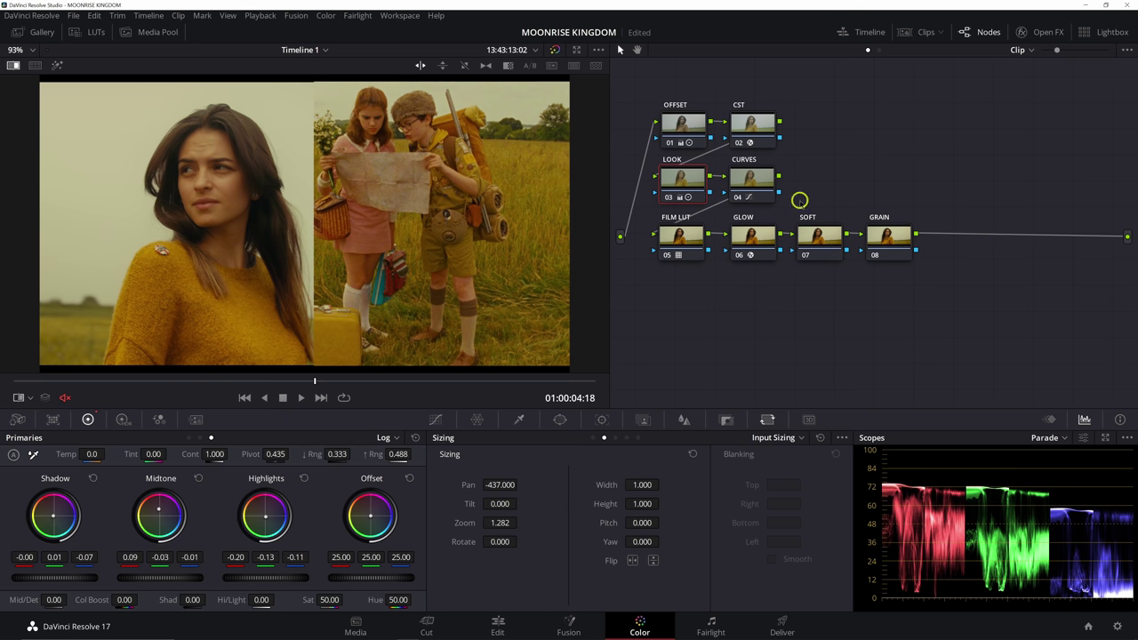
{"action": "left_click", "coordinate": [825, 238]}
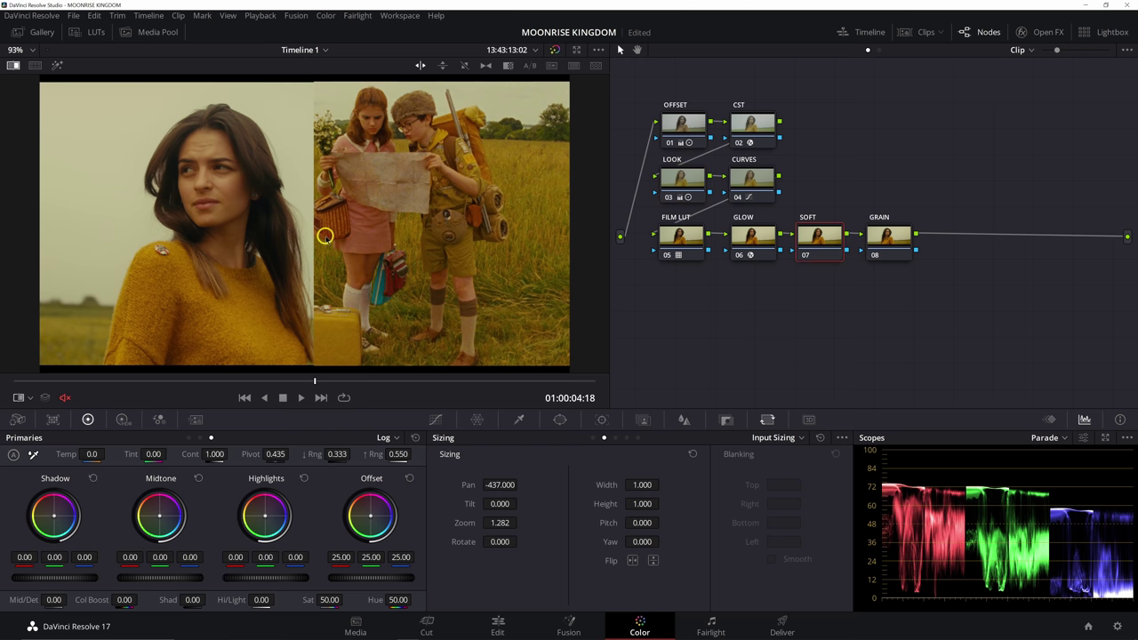
- Apply Gaussian Blur to the SOFT node with strength reduced to about 0.152
{"action": "left_click", "coordinate": [1042, 33]}
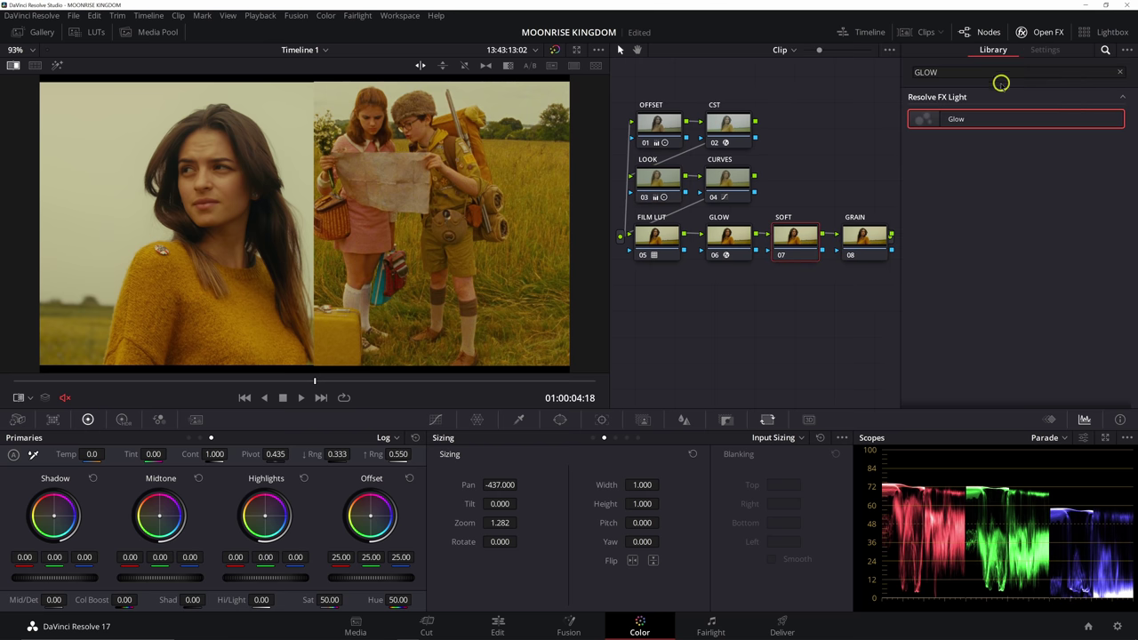
{"action": "left_click", "coordinate": [1120, 71]}
{"action": "left_click_drag", "start_coordinate": [965, 163], "coordinate": [796, 236]}
{"action": "left_click_drag", "start_coordinate": [1016, 122], "coordinate": [1000, 143]}
{"action": "left_click_drag", "start_coordinate": [1054, 115], "coordinate": [957, 114]}
{"action": "scroll", "coordinate": [296, 182], "scroll_direction": "down", "scroll_amount": 2}
{"action": "scroll", "coordinate": [296, 182], "scroll_direction": "up", "scroll_amount": 6}
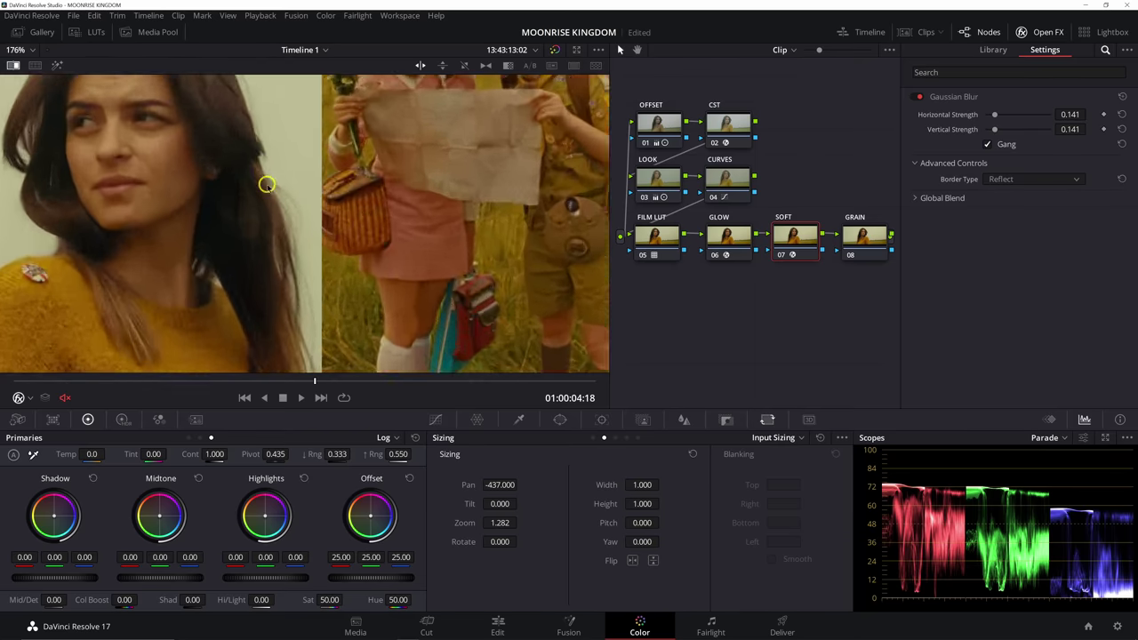
{"action": "scroll", "coordinate": [340, 204], "scroll_direction": "down", "scroll_amount": 2}
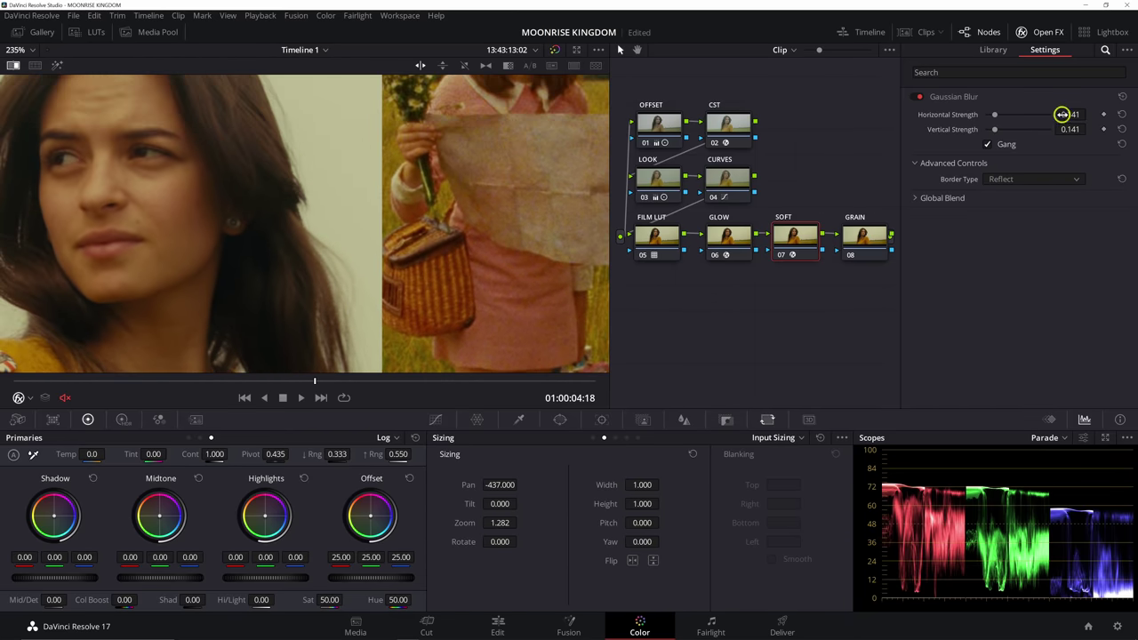
{"action": "mouse_move", "coordinate": [1061, 114]}
{"action": "left_mouse_down"}
{"action": "mouse_move", "coordinate": [1040, 115]}
{"action": "mouse_move", "coordinate": [1090, 115]}
{"action": "mouse_move", "coordinate": [1074, 129]}
{"action": "left_mouse_up"}
- Set Mid/Detail to -15 on the primary wheels
{"action": "left_click", "coordinate": [191, 438]}
{"action": "left_click_drag", "start_coordinate": [361, 455], "coordinate": [349, 455]}
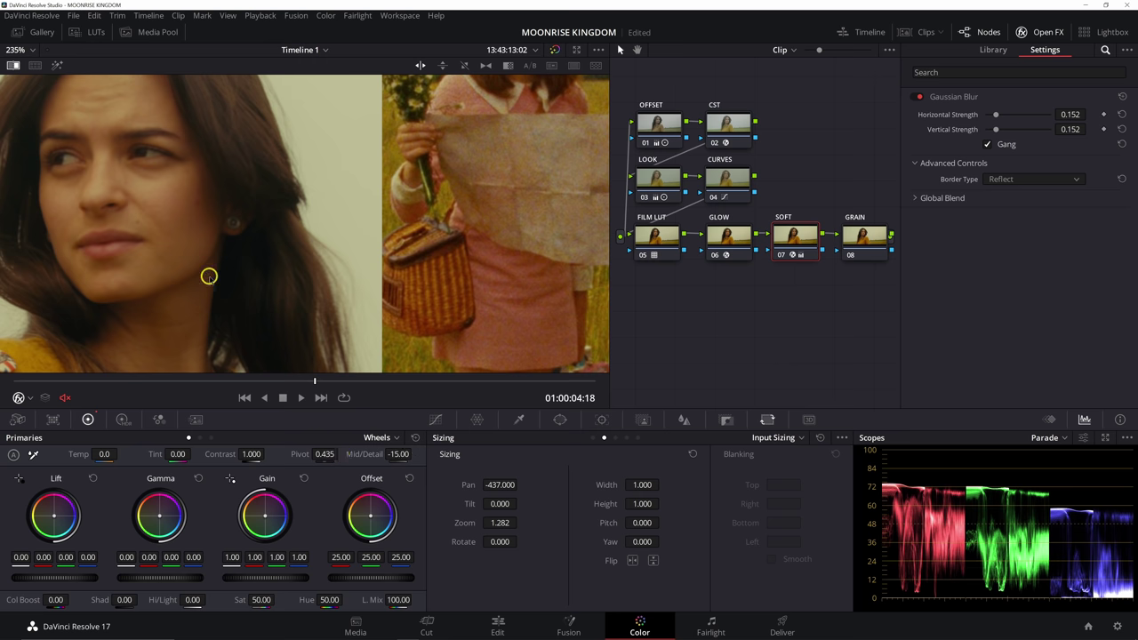
{"action": "left_click", "coordinate": [1056, 34]}
- Apply Film Grain to the GRAIN node using the 16mm 500T preset
{"action": "left_click", "coordinate": [899, 232]}
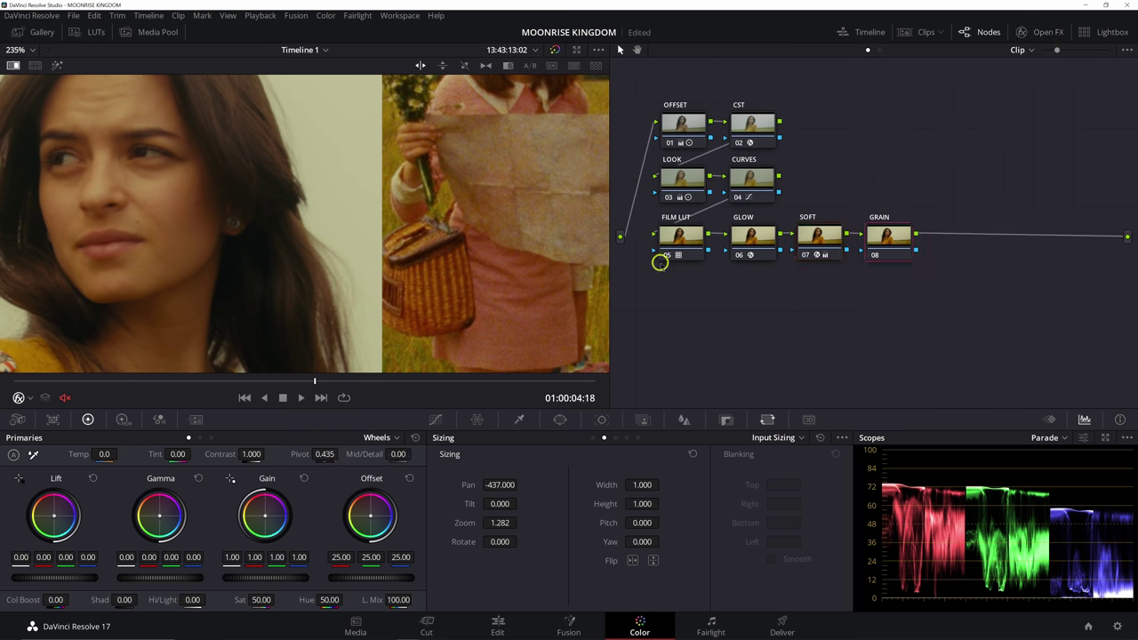
{"action": "left_click", "coordinate": [1039, 33]}
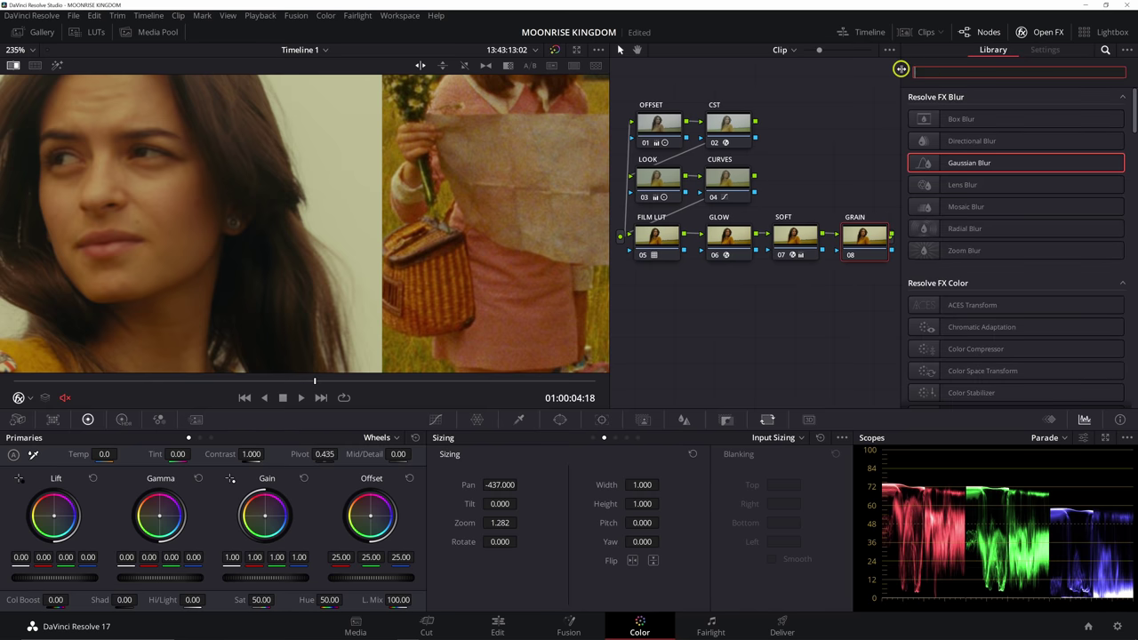
{"action": "type", "text": "GRAIN"}
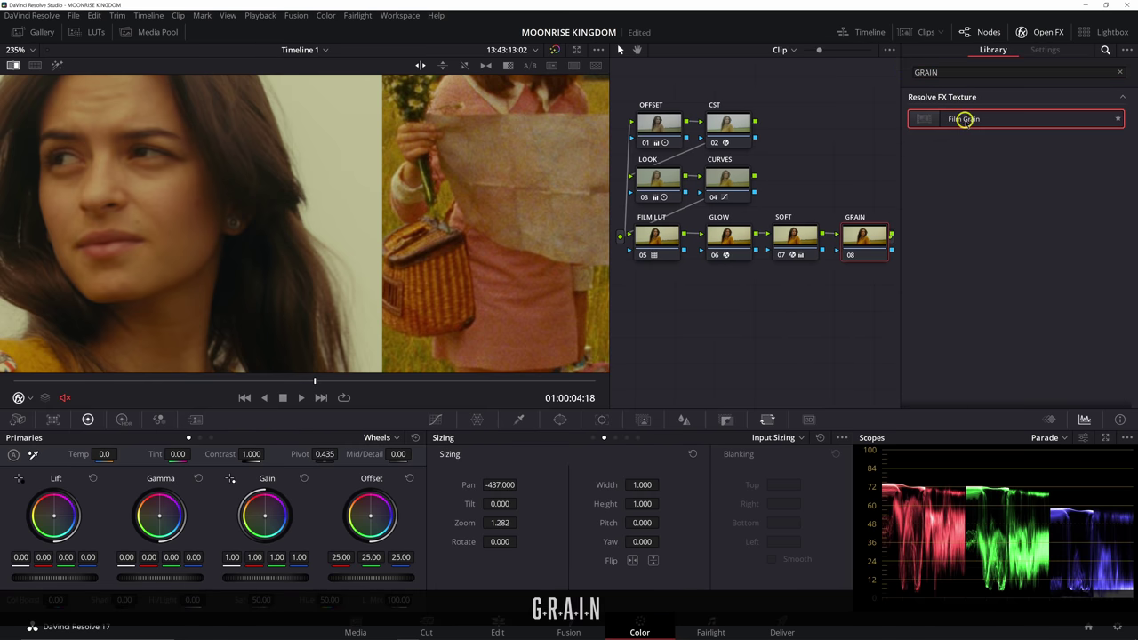
{"action": "left_click_drag", "start_coordinate": [965, 119], "coordinate": [865, 231]}
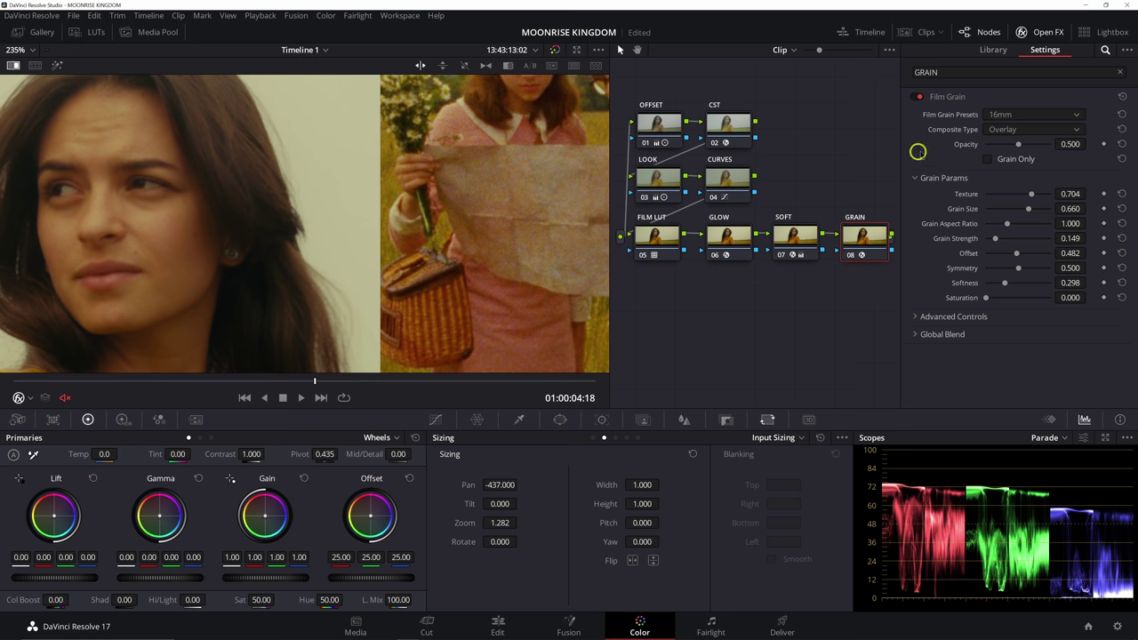
{"action": "left_click", "coordinate": [995, 114]}
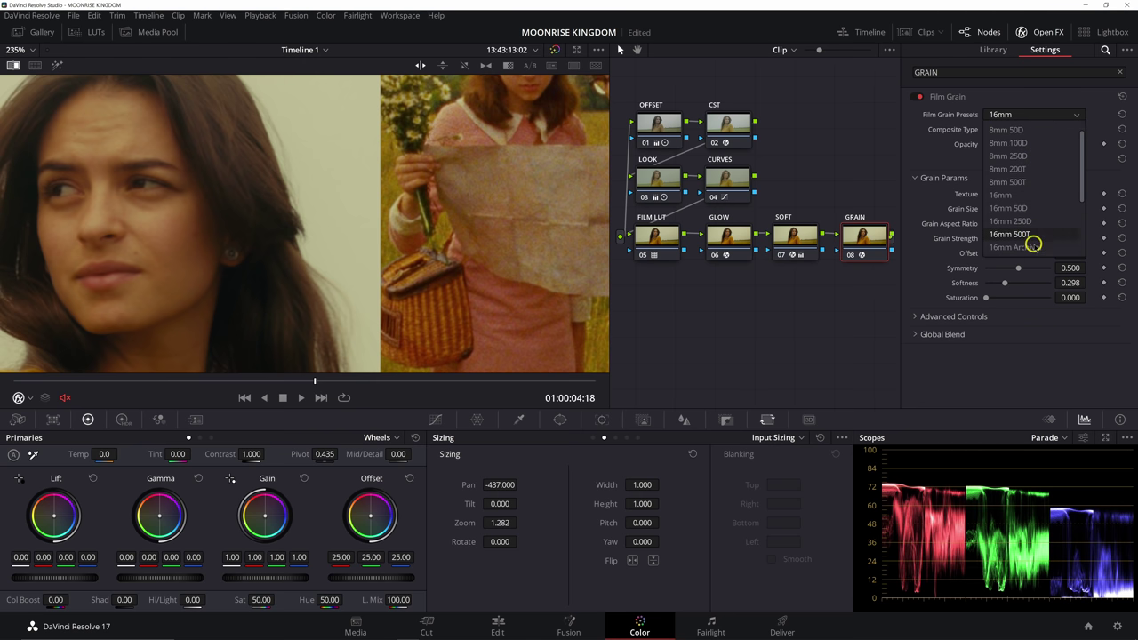
{"action": "left_click", "coordinate": [1031, 245]}
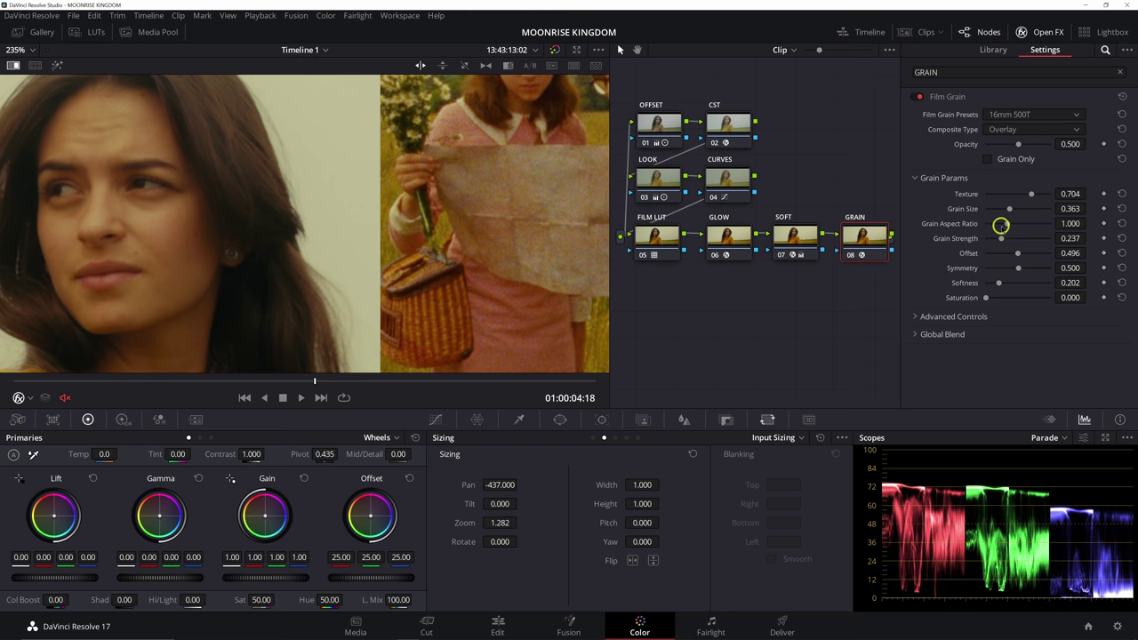
- Raise grain strength to 0.819 and size to 0.523, set saturation 0.688, adjust softness
{"action": "left_click_drag", "start_coordinate": [1003, 239], "coordinate": [1037, 247]}
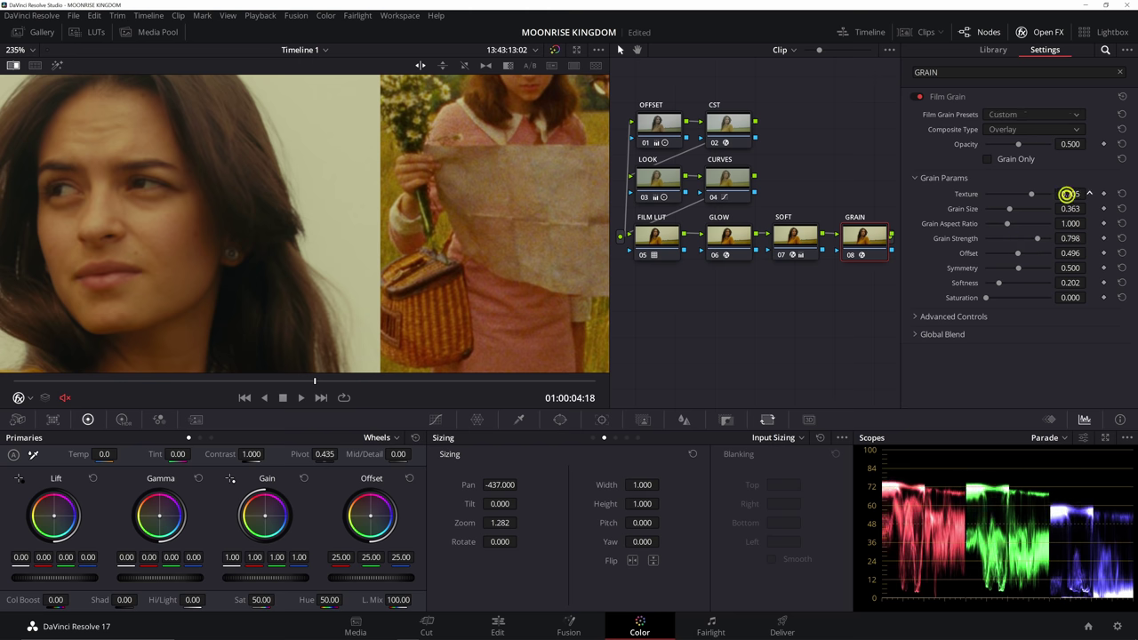
{"action": "left_click_drag", "start_coordinate": [1067, 196], "coordinate": [1078, 194]}
{"action": "left_click_drag", "start_coordinate": [1074, 208], "coordinate": [1135, 233]}
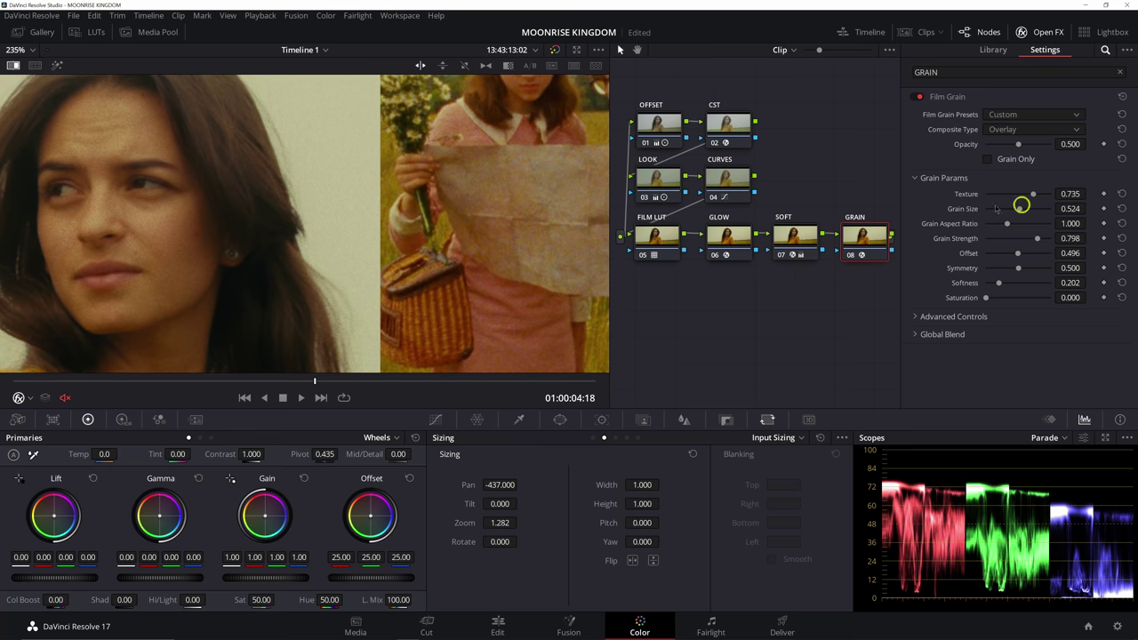
{"action": "left_click_drag", "start_coordinate": [391, 187], "coordinate": [246, 279]}
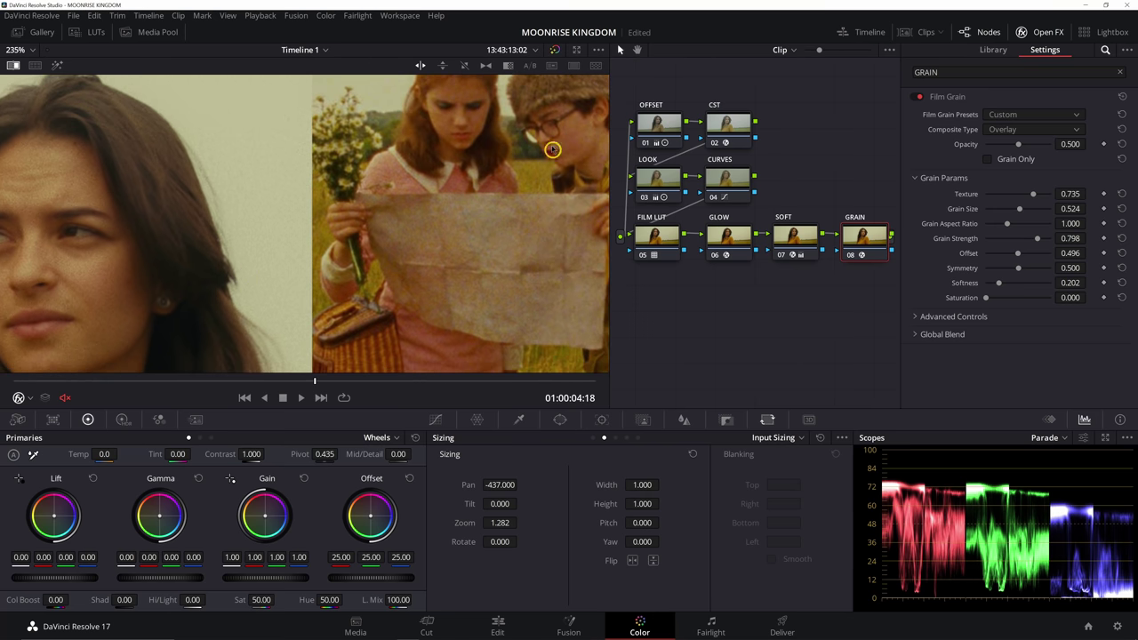
{"action": "left_click_drag", "start_coordinate": [1070, 297], "coordinate": [1027, 298]}
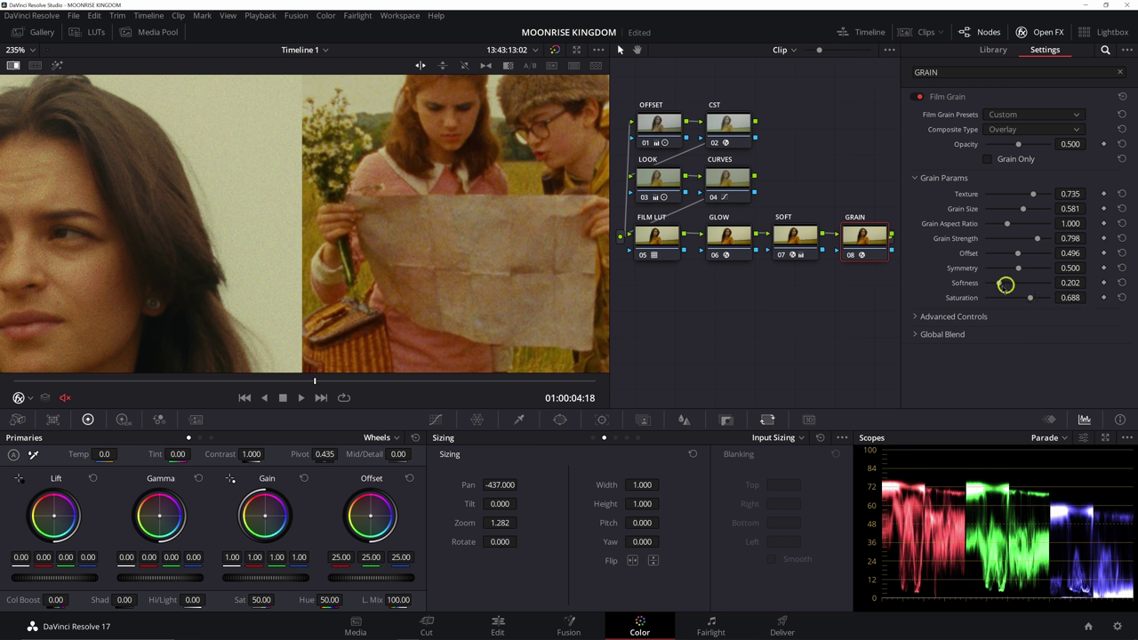
{"action": "left_click_drag", "start_coordinate": [1000, 283], "coordinate": [1005, 285]}
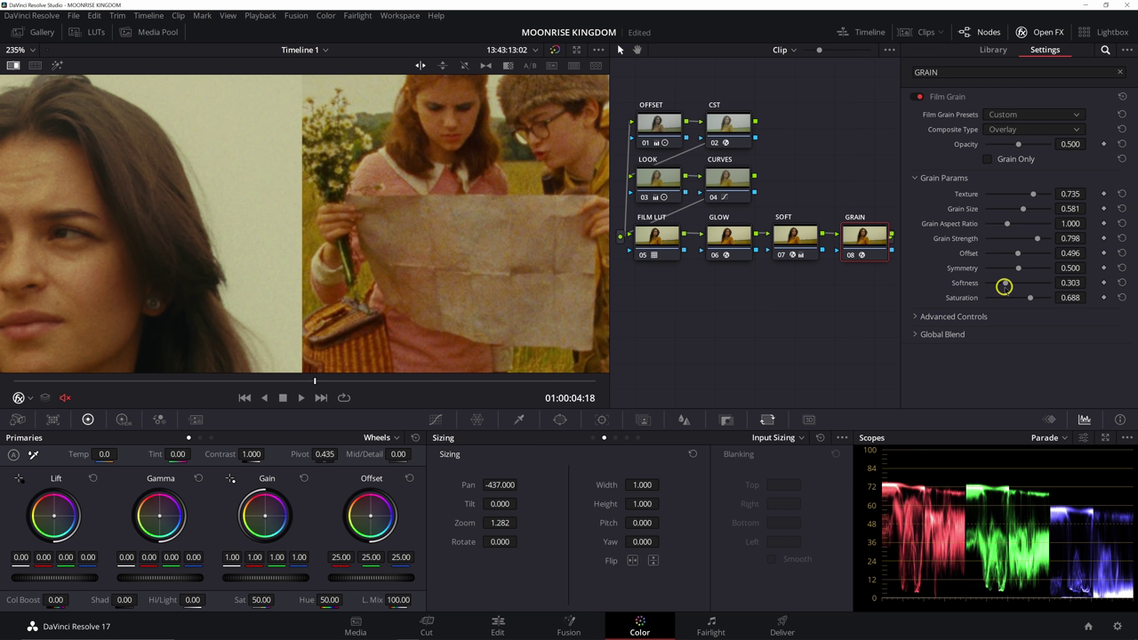
{"action": "left_click_drag", "start_coordinate": [1004, 286], "coordinate": [1002, 285]}
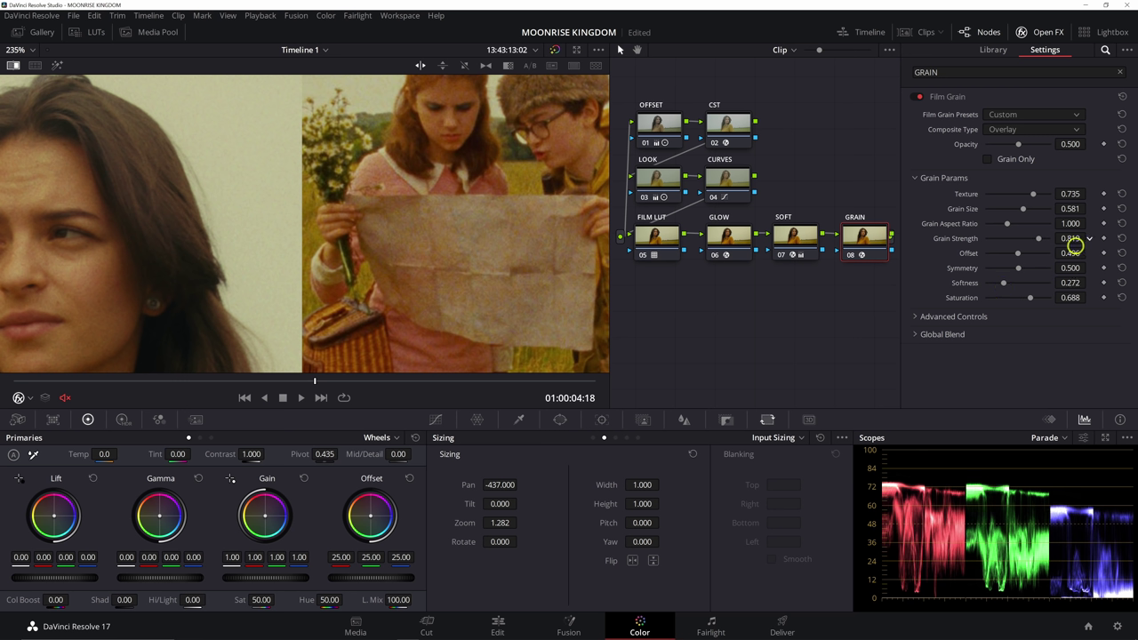
- Reduce midtone grain in the advanced options, then reopen LOOK's log wheels
{"action": "left_click", "coordinate": [935, 318]}
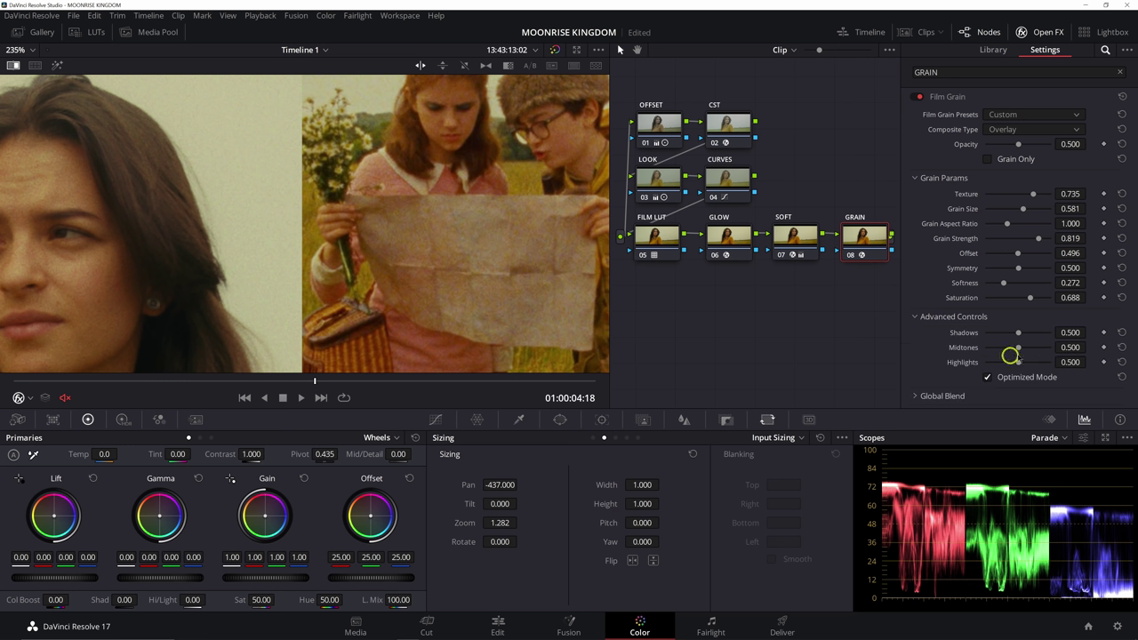
{"action": "left_click_drag", "start_coordinate": [1016, 346], "coordinate": [1008, 346]}
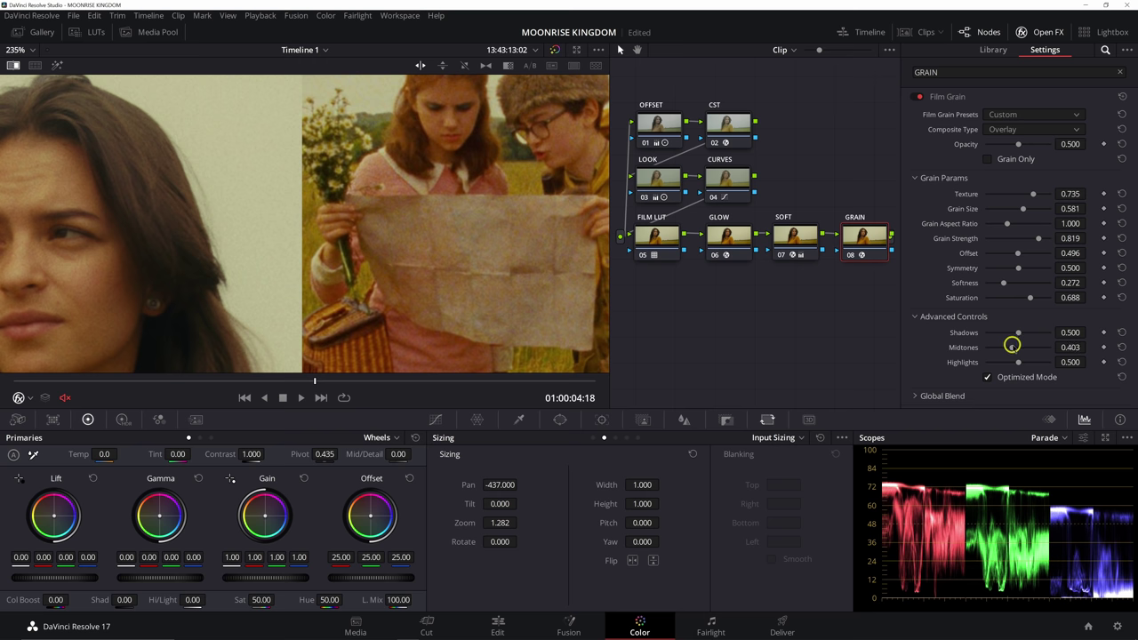
{"action": "left_click", "coordinate": [939, 318]}
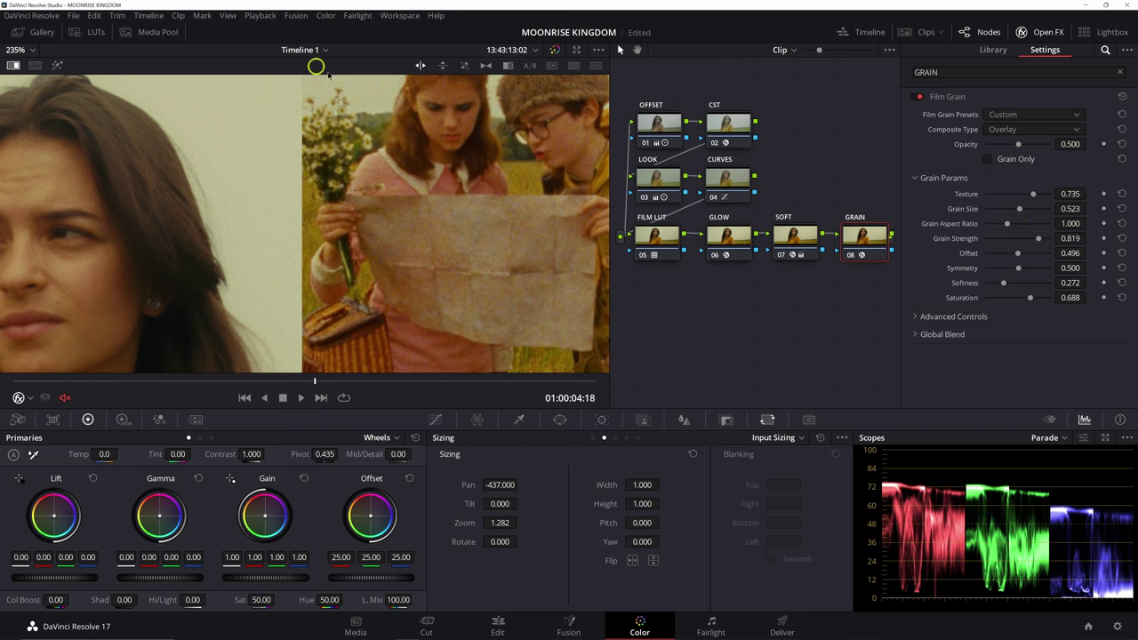
{"action": "left_click", "coordinate": [649, 187]}
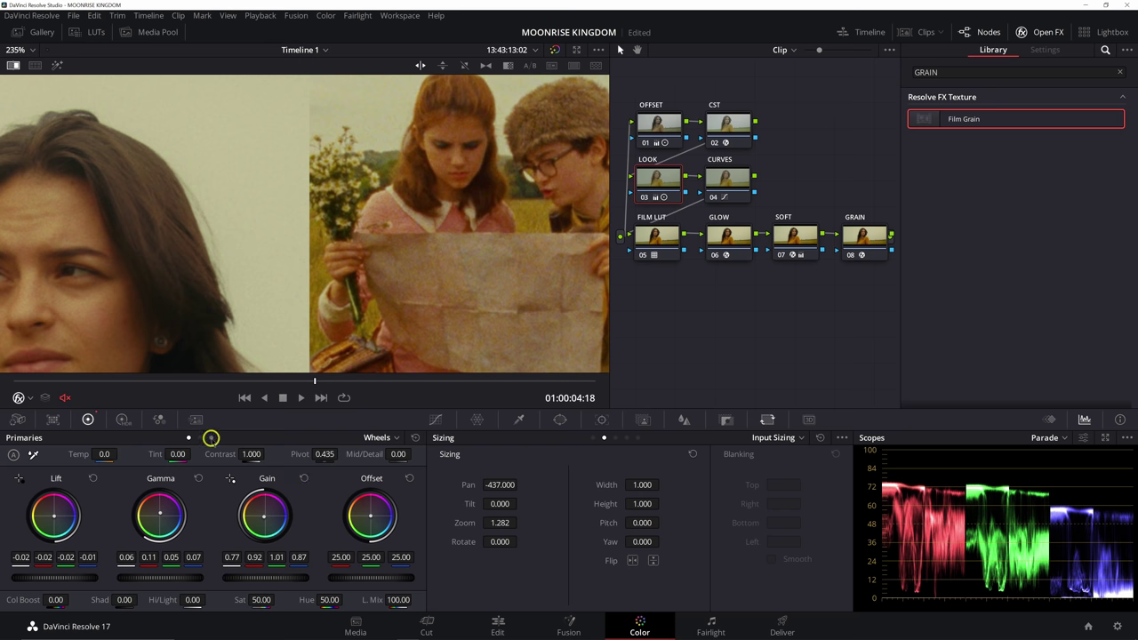
{"action": "left_click", "coordinate": [211, 437]}
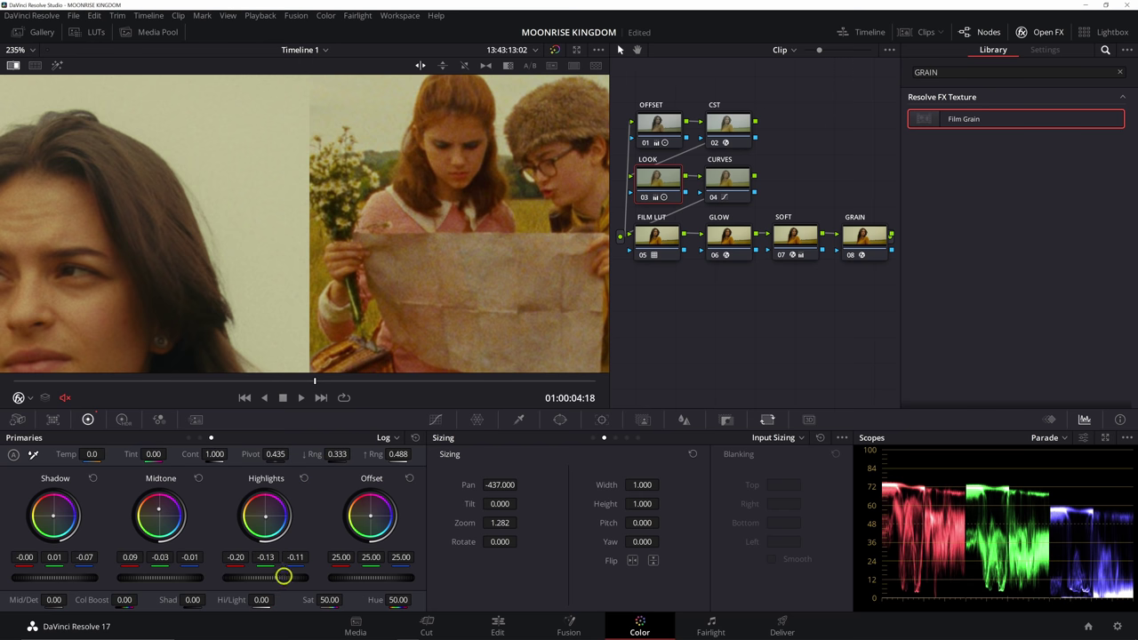
- Darken the LOOK highlights further, reset the viewer to the full frame, and reposition the clip/reference split line
{"action": "left_click_drag", "start_coordinate": [282, 576], "coordinate": [259, 540]}
{"action": "scroll", "coordinate": [223, 343], "scroll_direction": "down", "scroll_amount": 2}
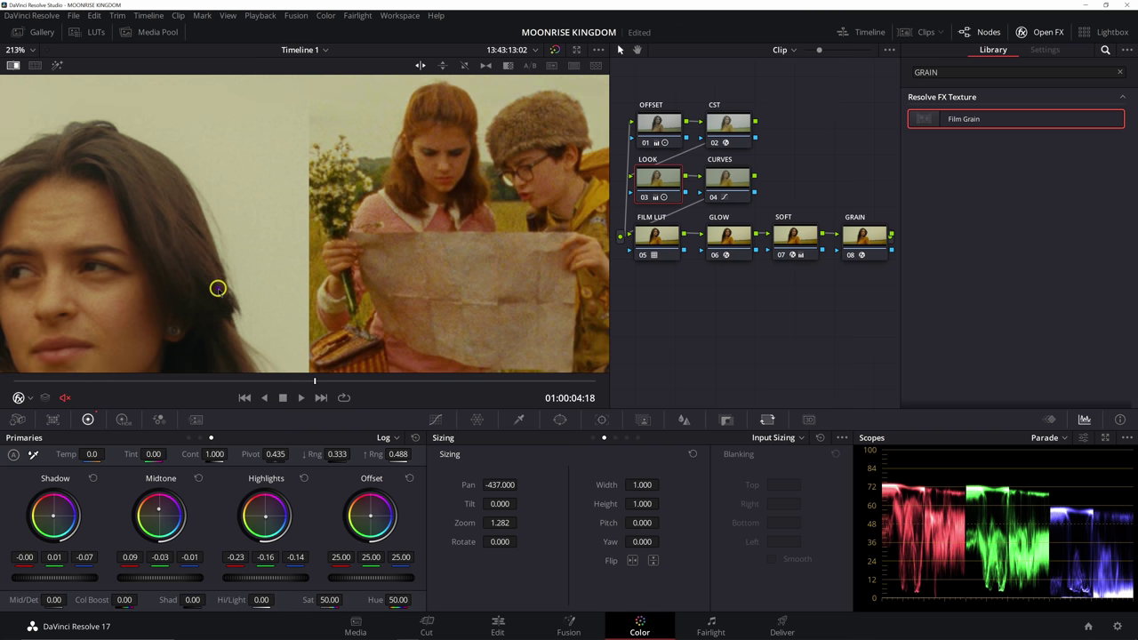
{"action": "right_click", "coordinate": [219, 288]}
{"action": "left_click", "coordinate": [253, 419]}
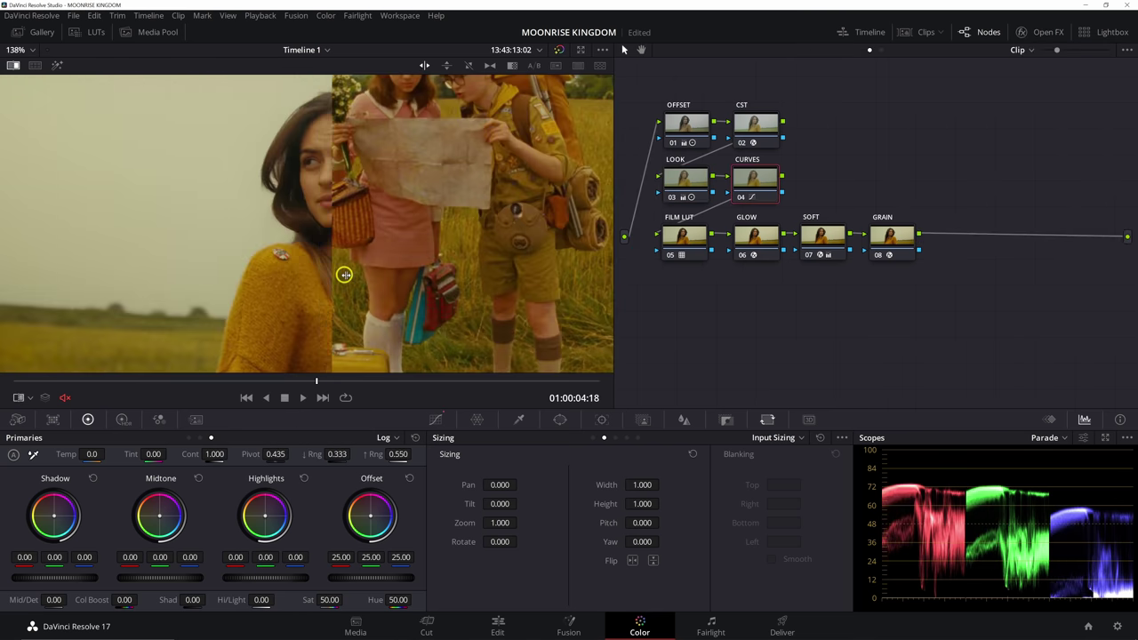
{"action": "left_click_drag", "start_coordinate": [347, 272], "coordinate": [336, 274]}
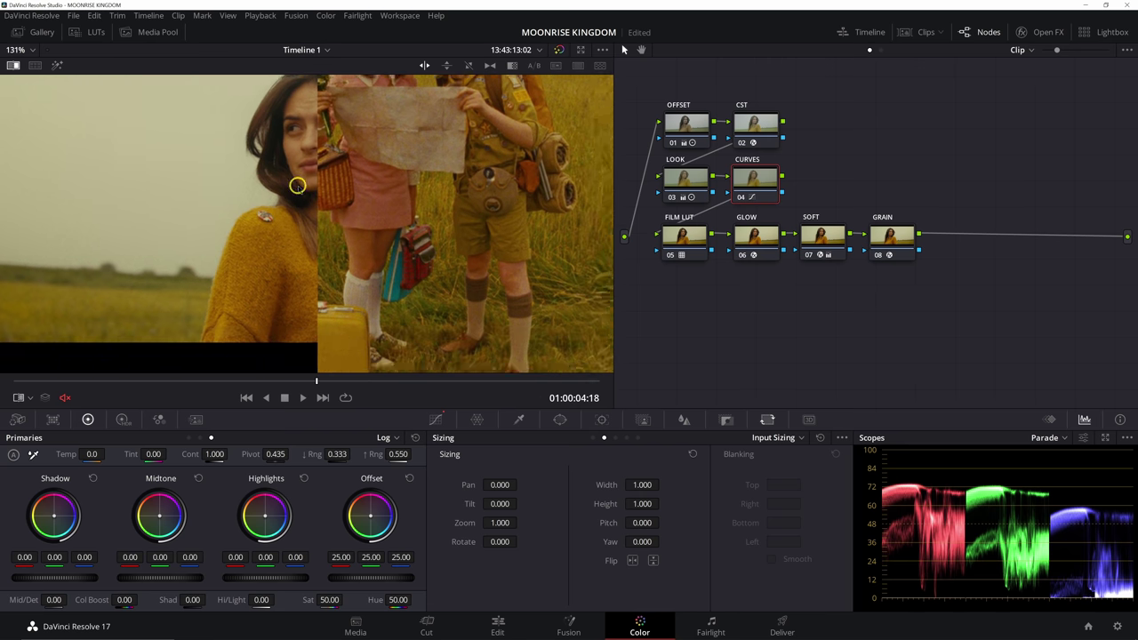
{"action": "scroll", "coordinate": [297, 186], "scroll_direction": "up", "scroll_amount": 1}
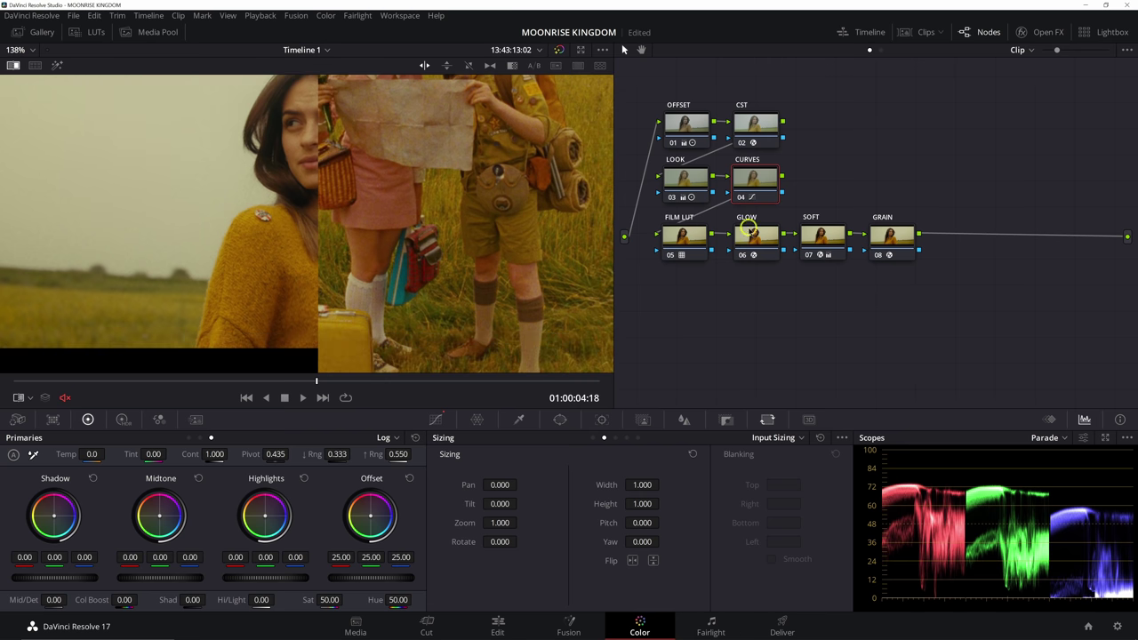
- In Hue vs Lum, undo and remove the extra point, then slightly raise the remaining point's luminance
{"action": "left_click", "coordinate": [441, 421]}
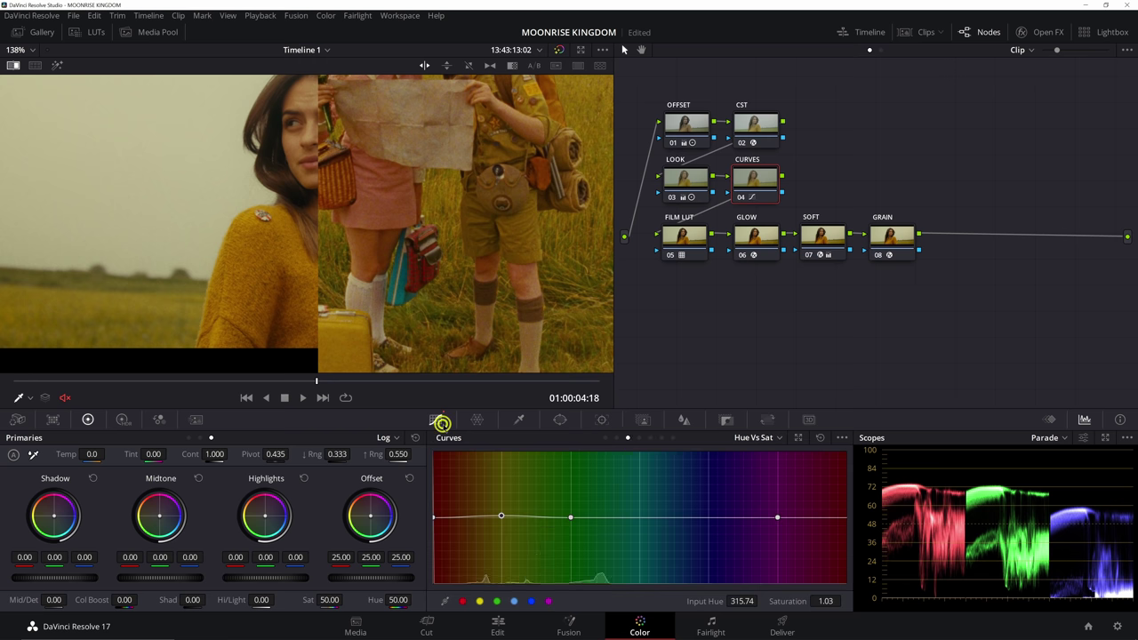
{"action": "left_click", "coordinate": [639, 437]}
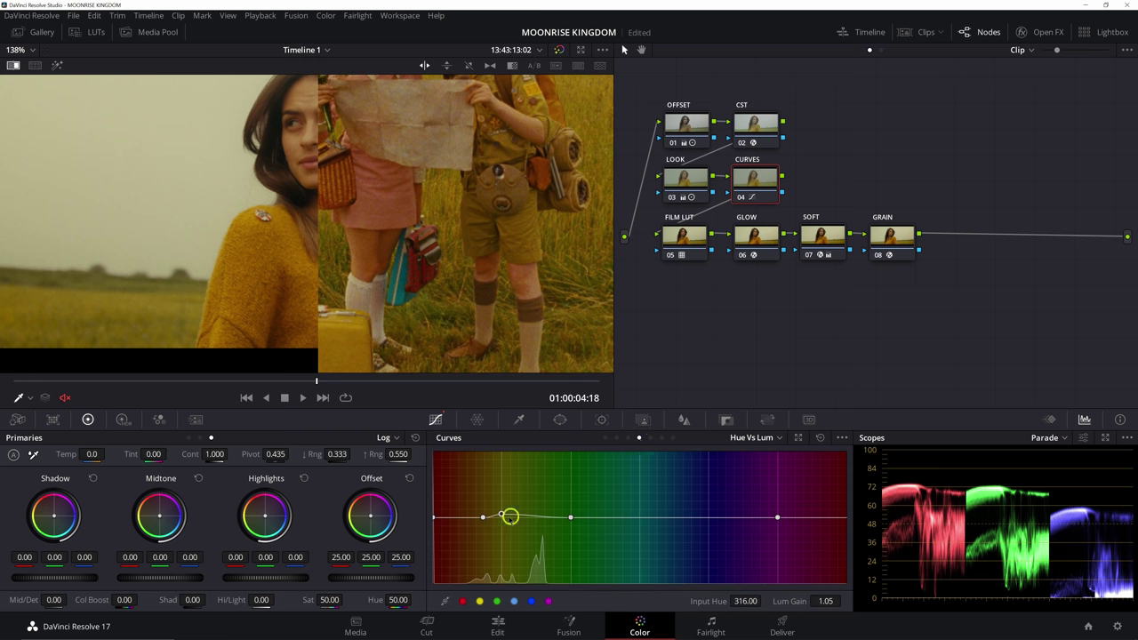
{"action": "key", "text": "ctrl+z"}
{"action": "key", "text": "ctrl+z"}
{"action": "right_click", "coordinate": [484, 517]}
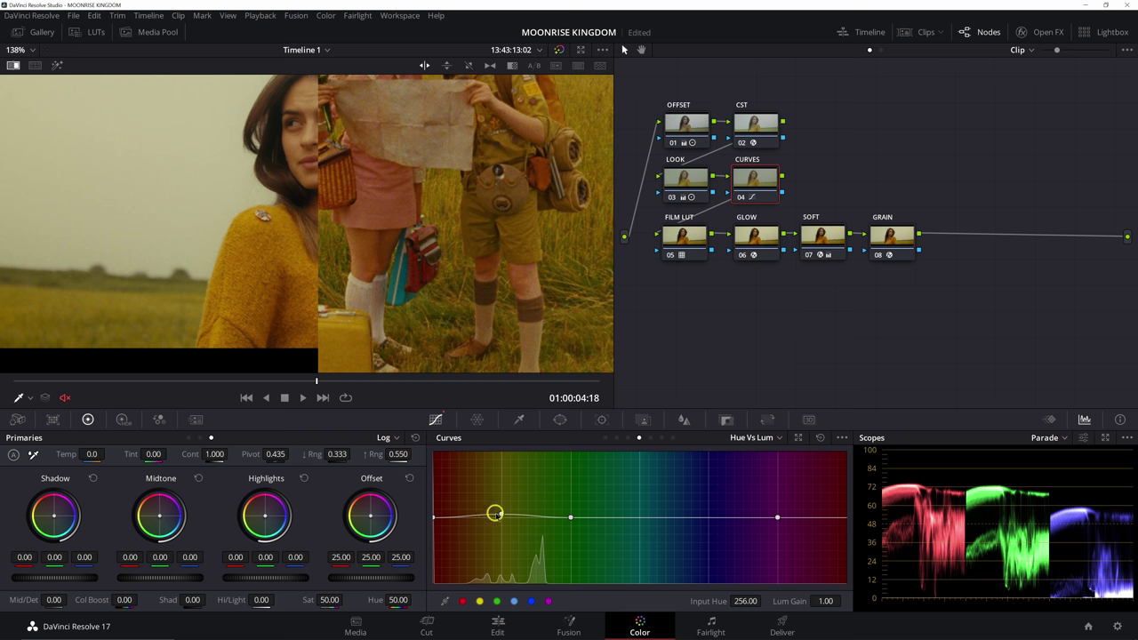
{"action": "left_click", "coordinate": [501, 514]}
{"action": "left_click_drag", "start_coordinate": [784, 602], "coordinate": [784, 601]}
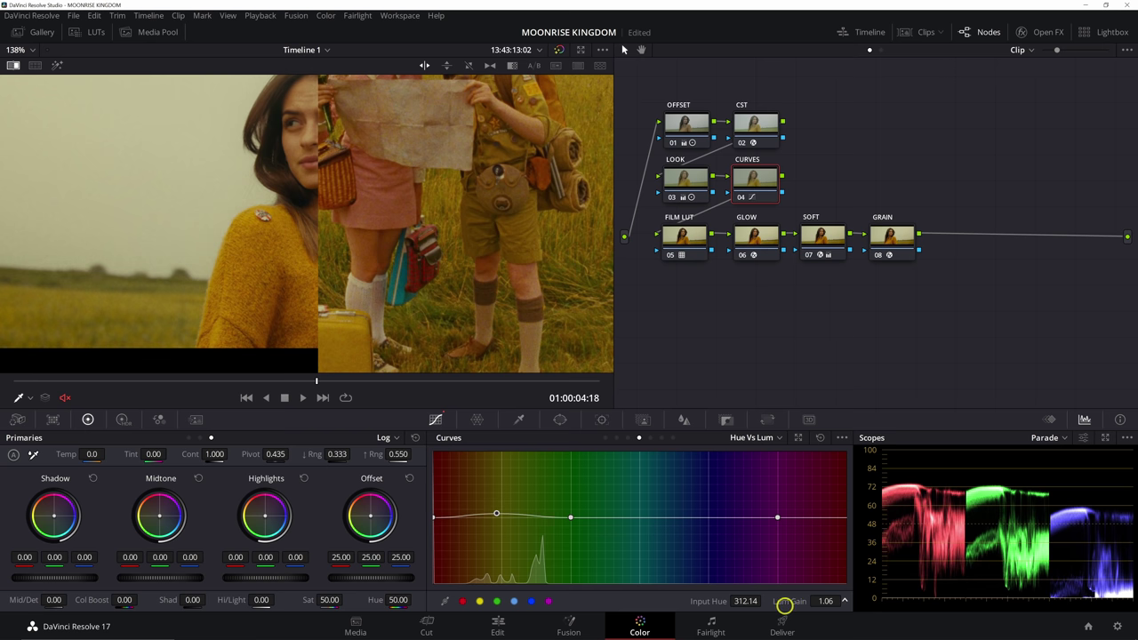
- In Hue vs Hue, rotate the leftmost point and points near hue 16 and 339, then review playback
{"action": "left_click", "coordinate": [617, 439]}
{"action": "left_click_drag", "start_coordinate": [491, 517], "coordinate": [489, 516]}
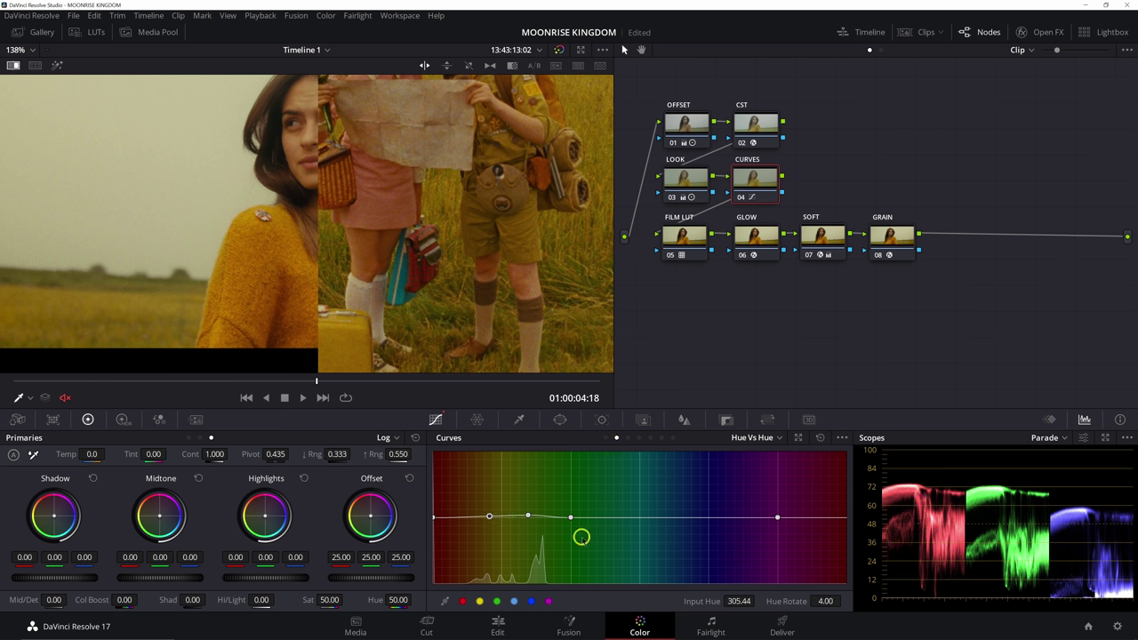
{"action": "left_click_drag", "start_coordinate": [774, 599], "coordinate": [689, 591]}
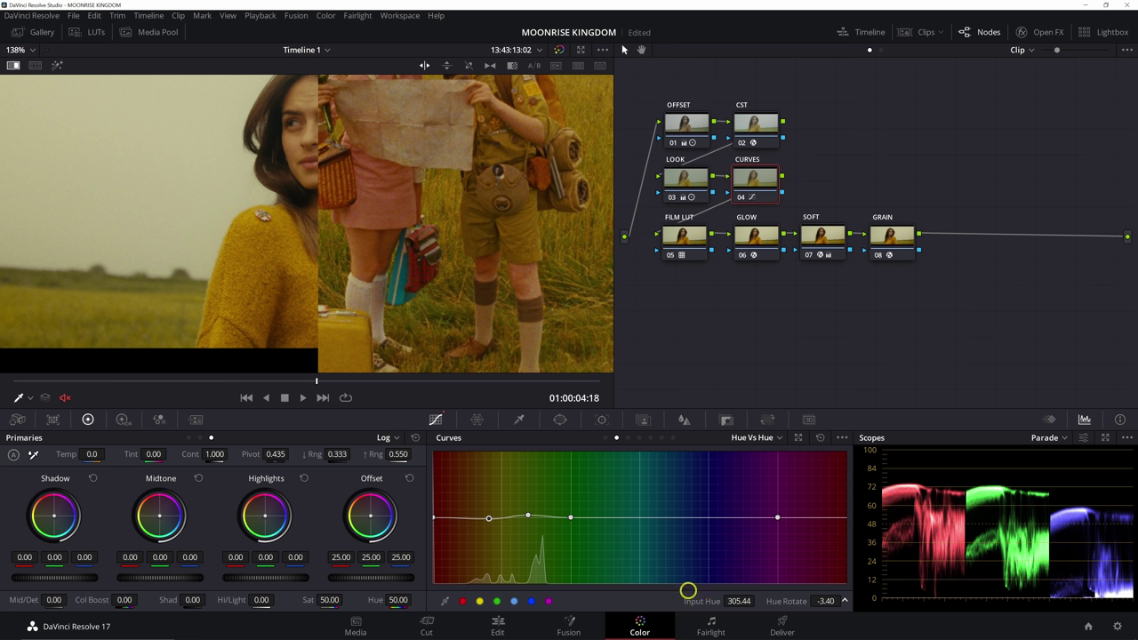
{"action": "left_click", "coordinate": [569, 516]}
{"action": "mouse_move", "coordinate": [823, 602]}
{"action": "left_mouse_down"}
{"action": "mouse_move", "coordinate": [839, 602]}
{"action": "mouse_move", "coordinate": [821, 602]}
{"action": "left_mouse_up"}
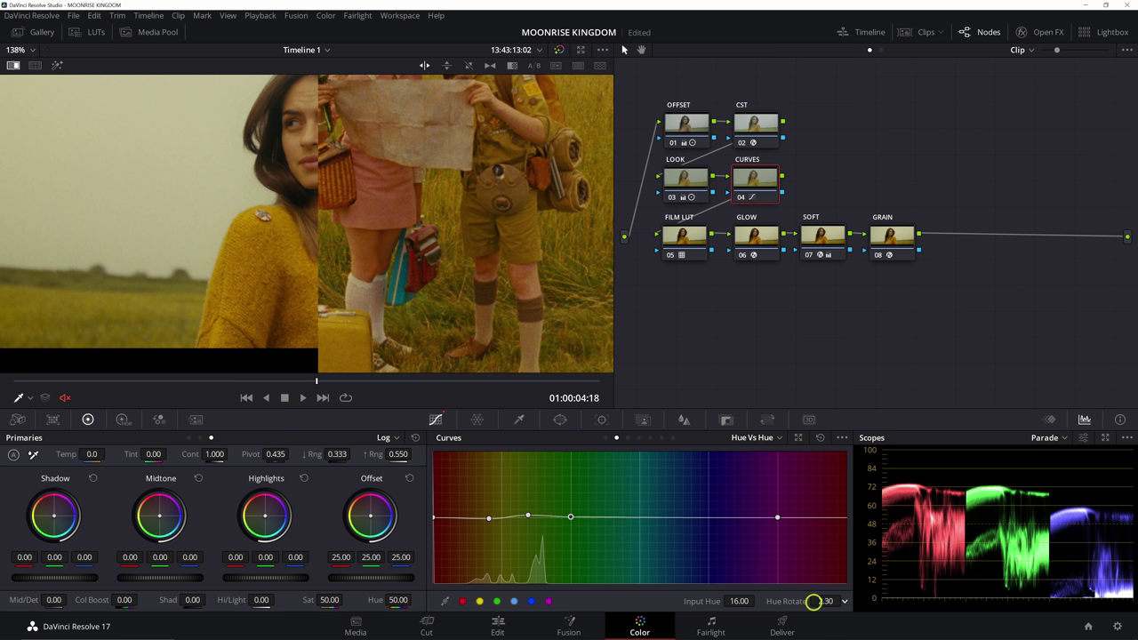
{"action": "left_click", "coordinate": [528, 516]}
{"action": "left_click_drag", "start_coordinate": [777, 593], "coordinate": [772, 598]}
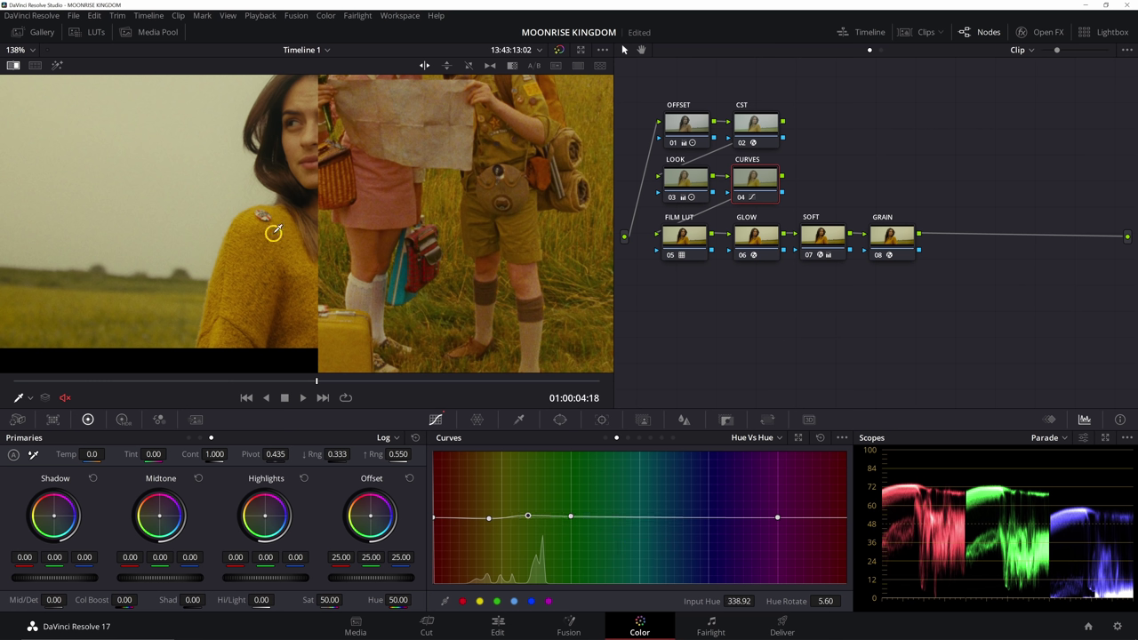
{"action": "key", "text": "alt+f"}
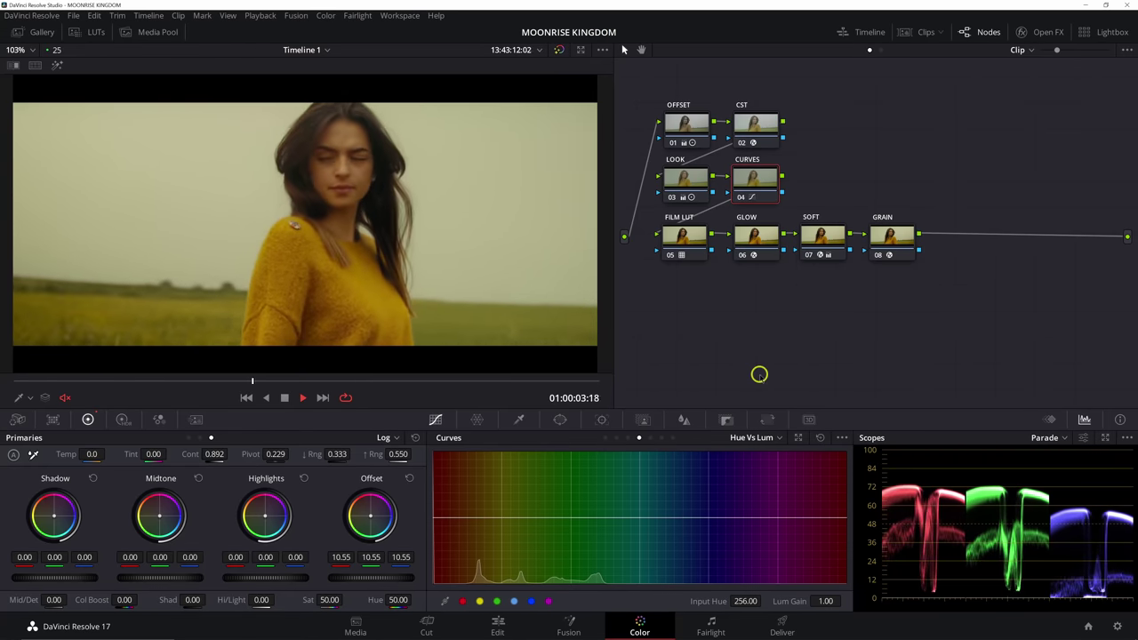
{"action": "key", "text": "space"}
- Disable the whole grade, then re-enable the CST and FILM LUT nodes
{"action": "left_click", "coordinate": [885, 242]}
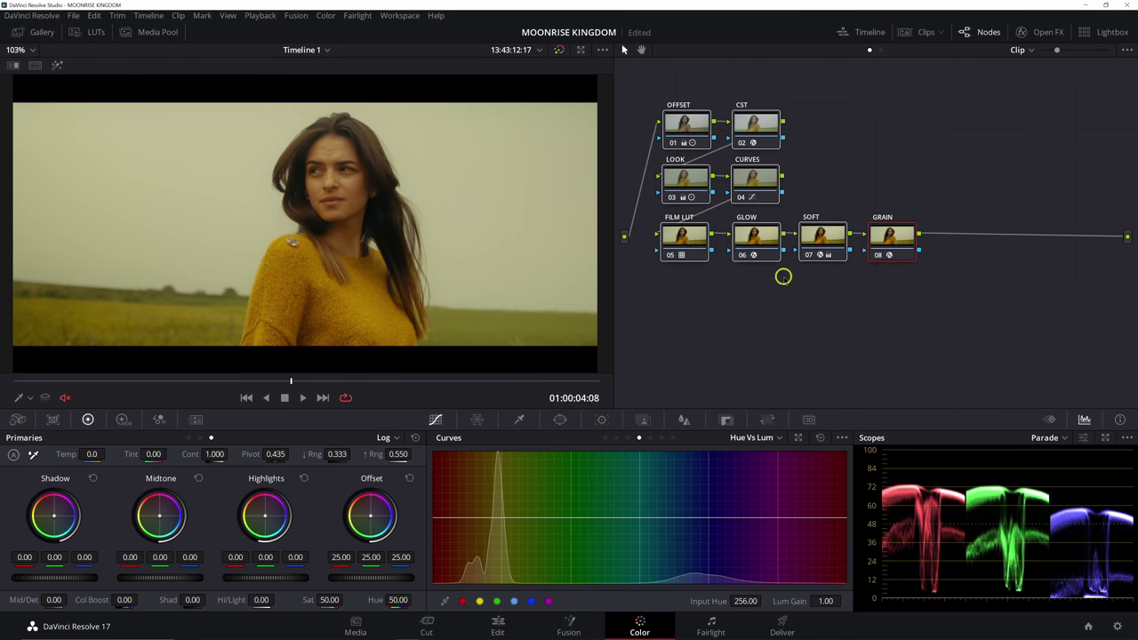
{"action": "key", "text": "alt+d"}
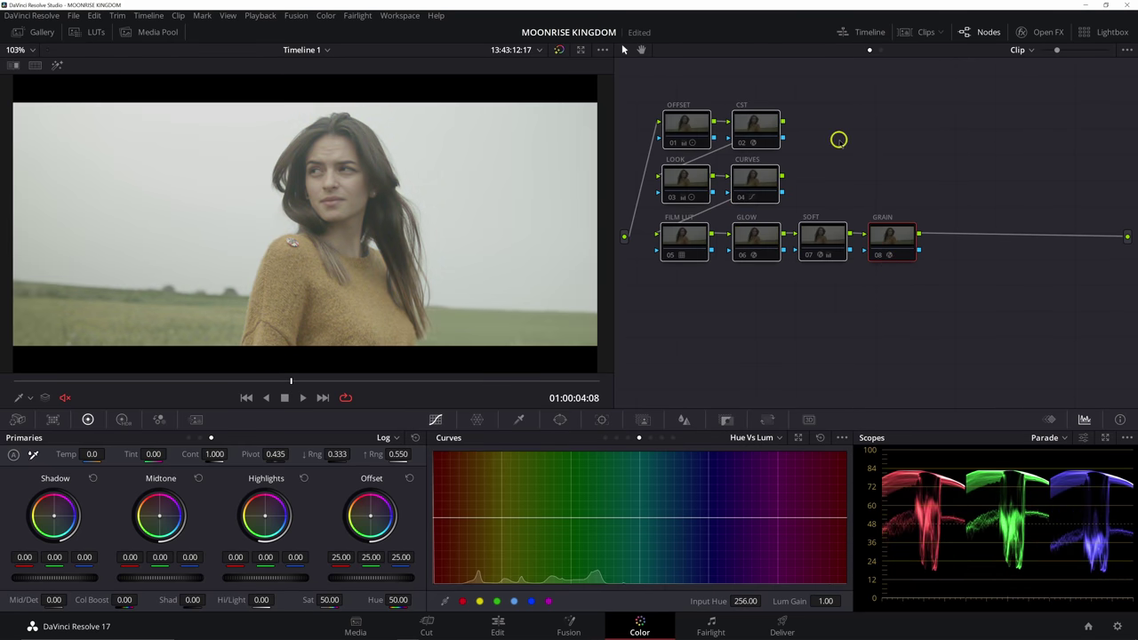
{"action": "left_click", "coordinate": [740, 108]}
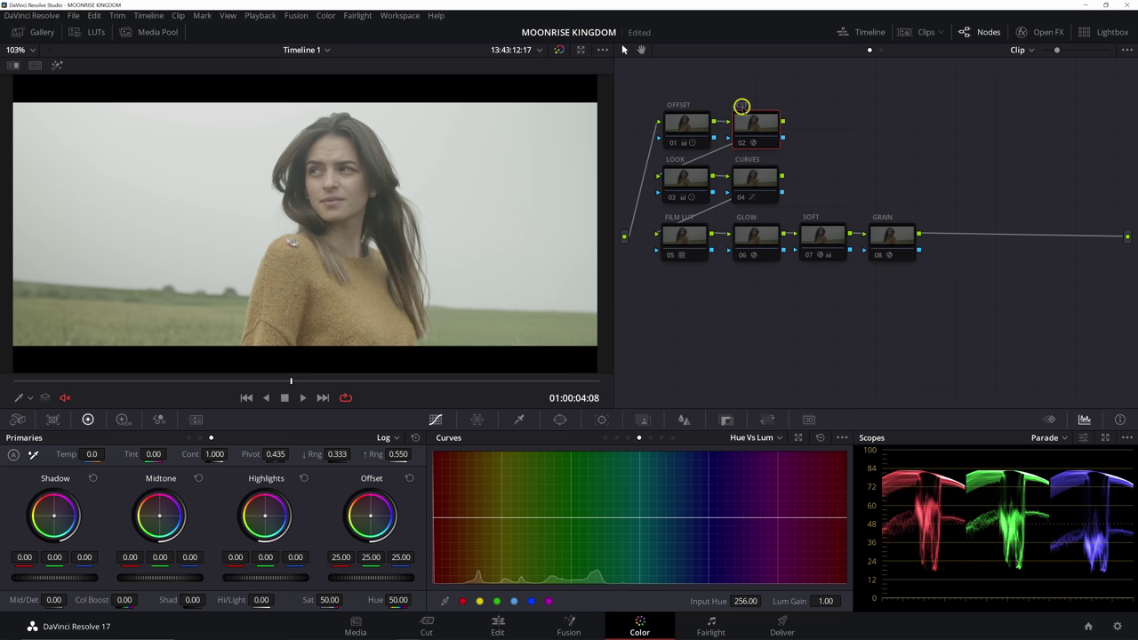
{"action": "key", "text": "ctrl+d"}
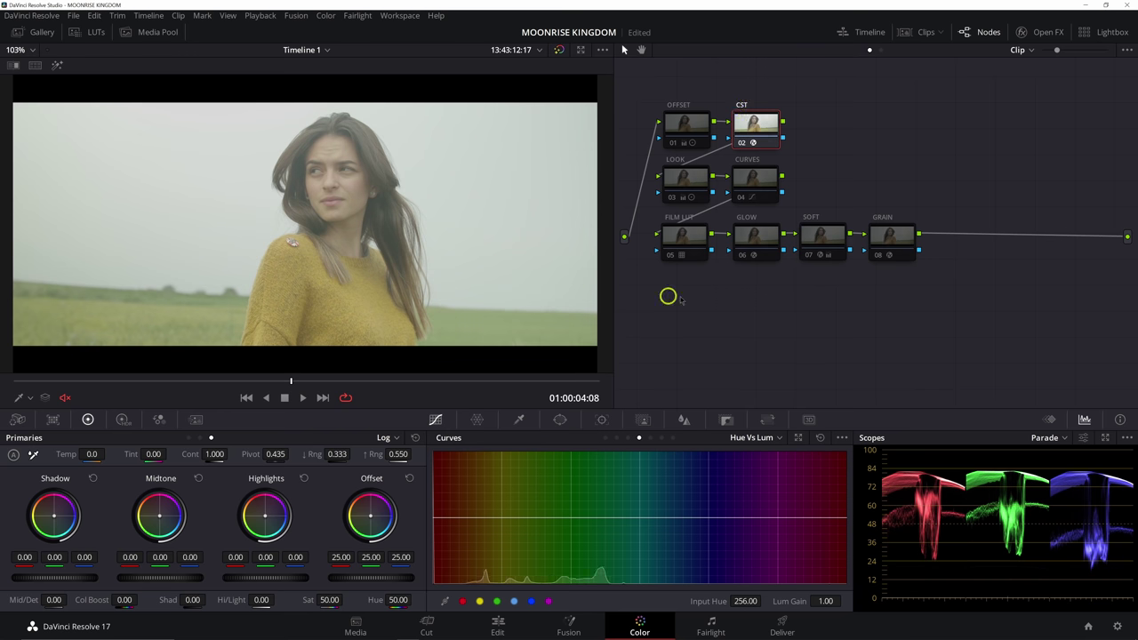
{"action": "left_click", "coordinate": [691, 229]}
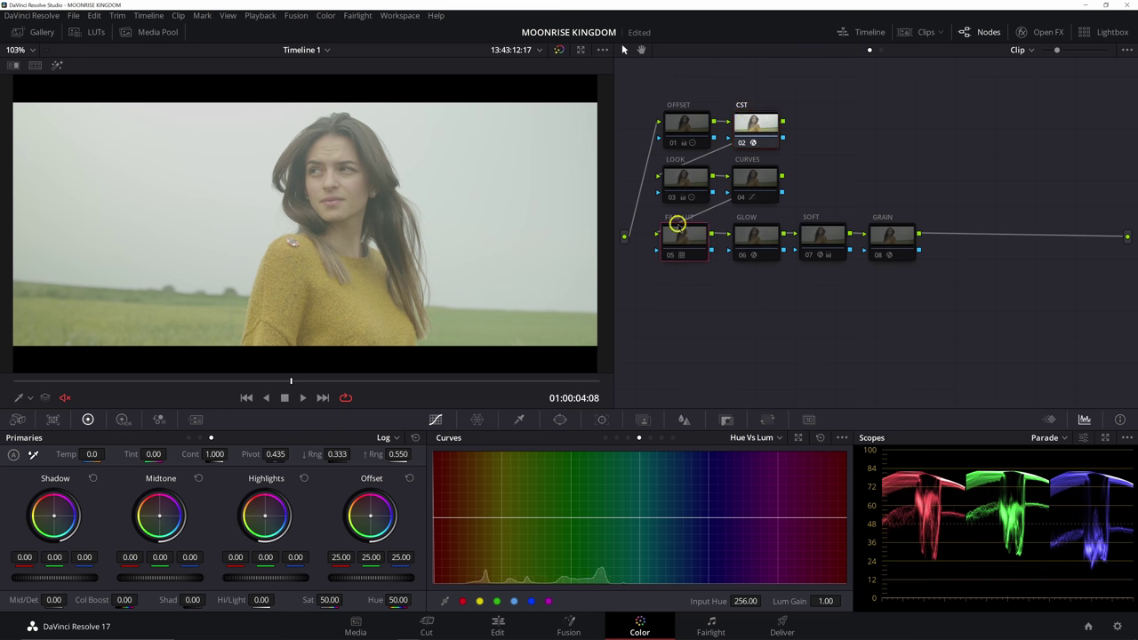
{"action": "key", "text": "ctrl+d"}
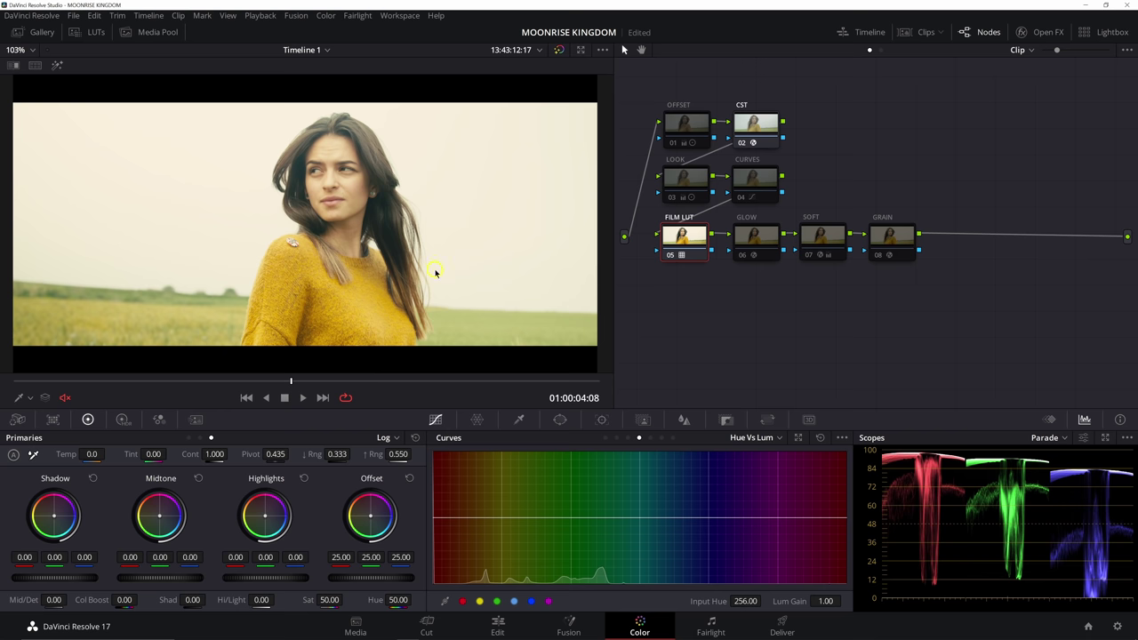
- Compare the LOOK node on and off, turn GLOW back on, and re-enable CURVES
{"action": "left_click", "coordinate": [679, 110]}
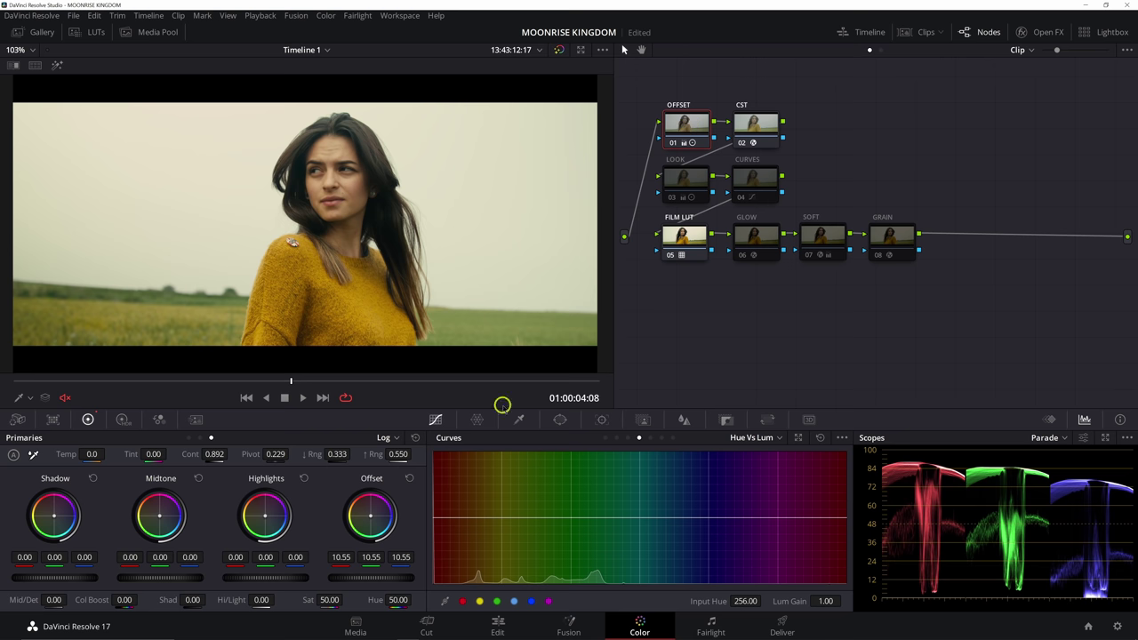
{"action": "left_click", "coordinate": [682, 175]}
{"action": "key", "text": "ctrl+d"}
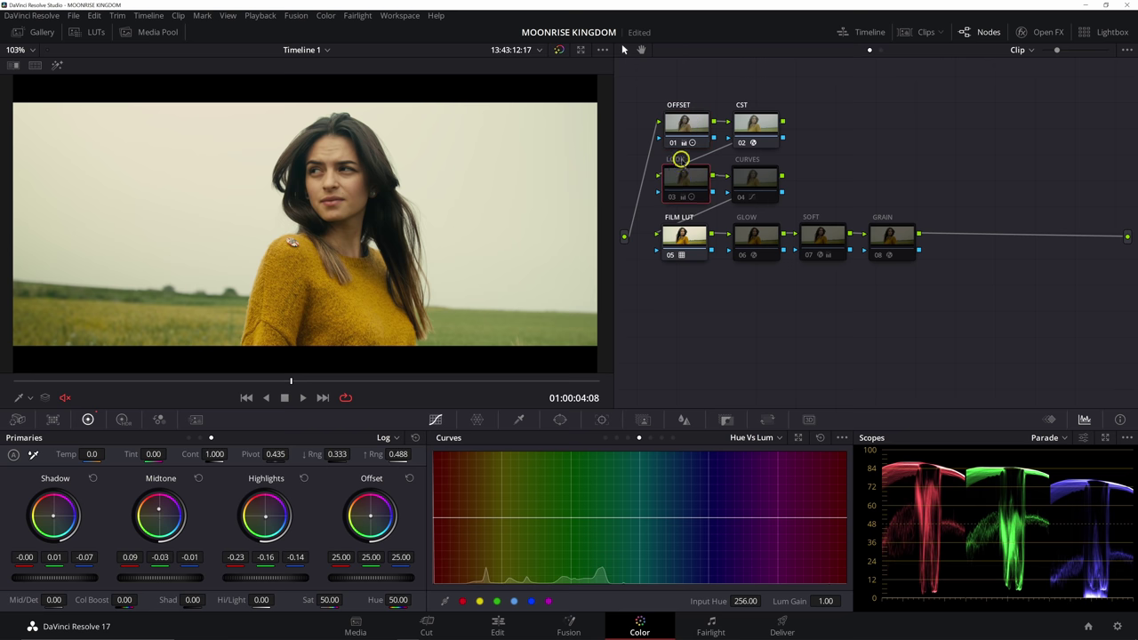
{"action": "key", "text": "ctrl+d"}
{"action": "key", "text": "ctrl+d"}
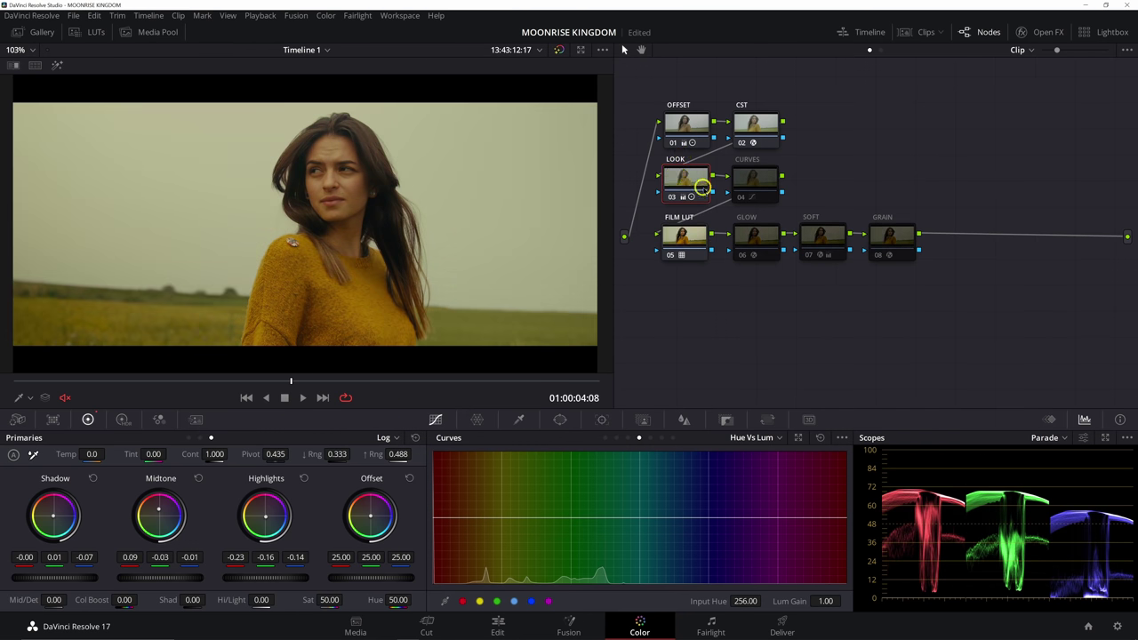
{"action": "left_click", "coordinate": [750, 176]}
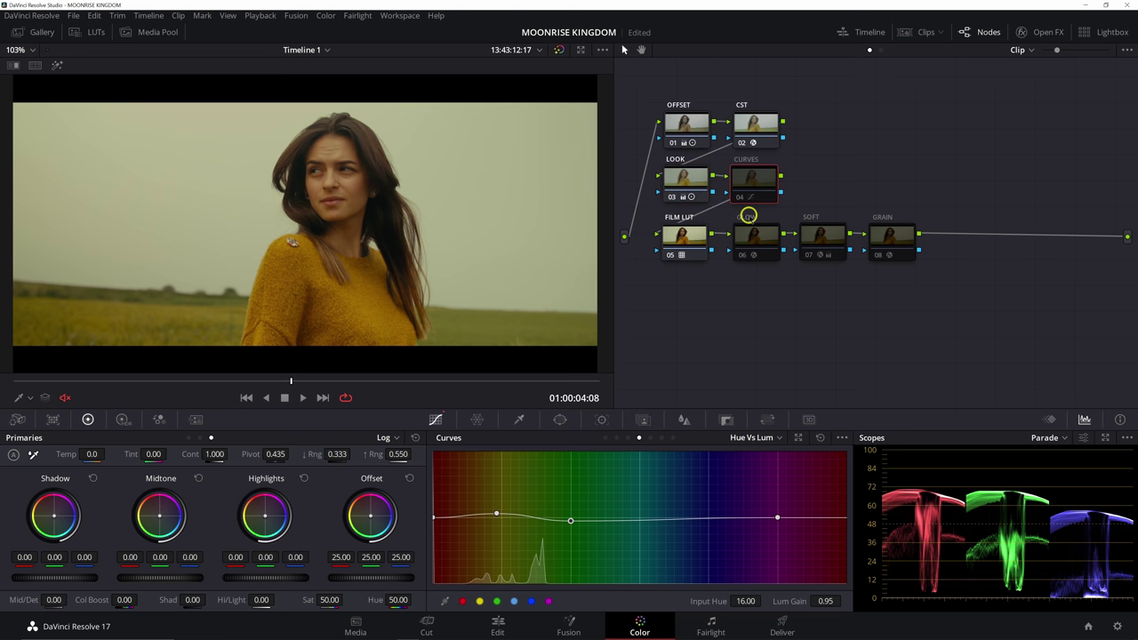
{"action": "left_click", "coordinate": [748, 216]}
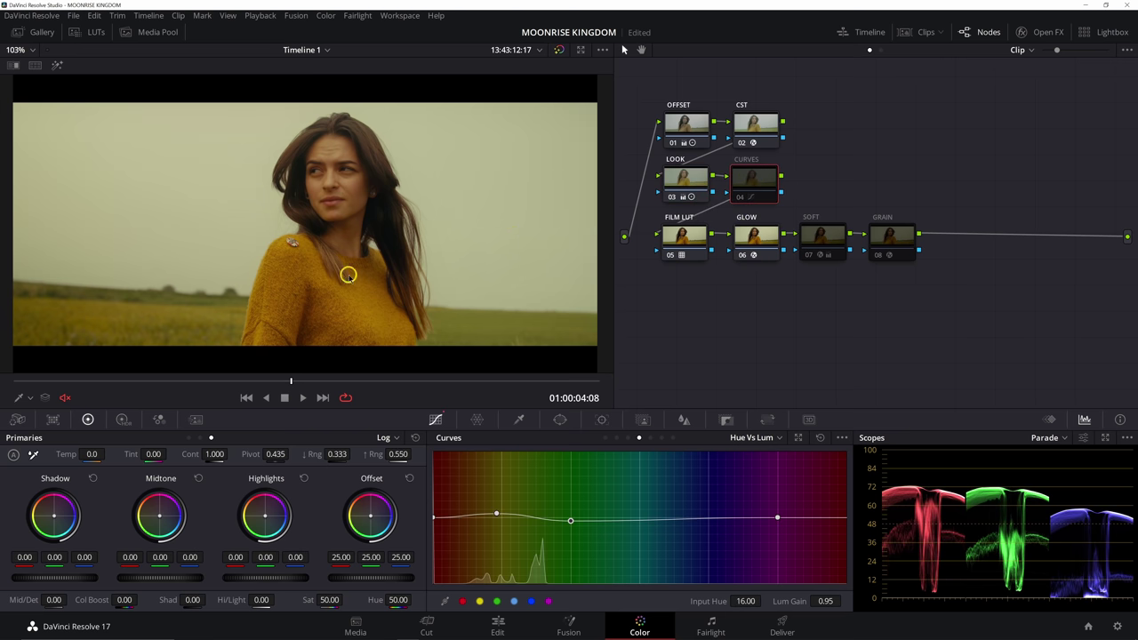
{"action": "left_click", "coordinate": [756, 235]}
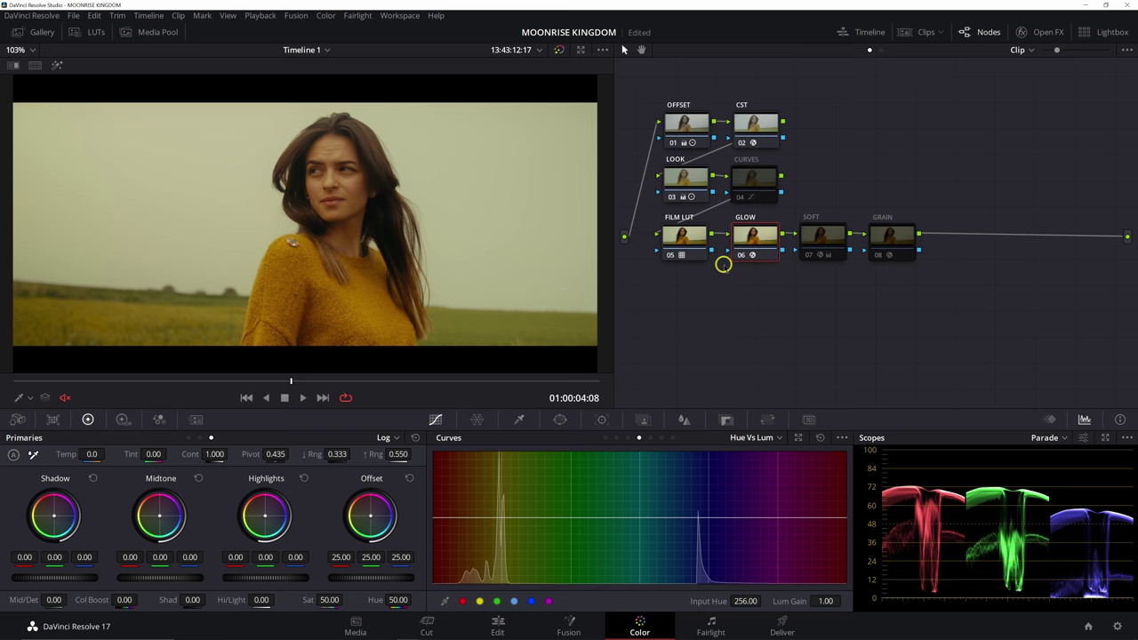
{"action": "left_click", "coordinate": [754, 175]}
{"action": "key", "text": "ctrl+d"}
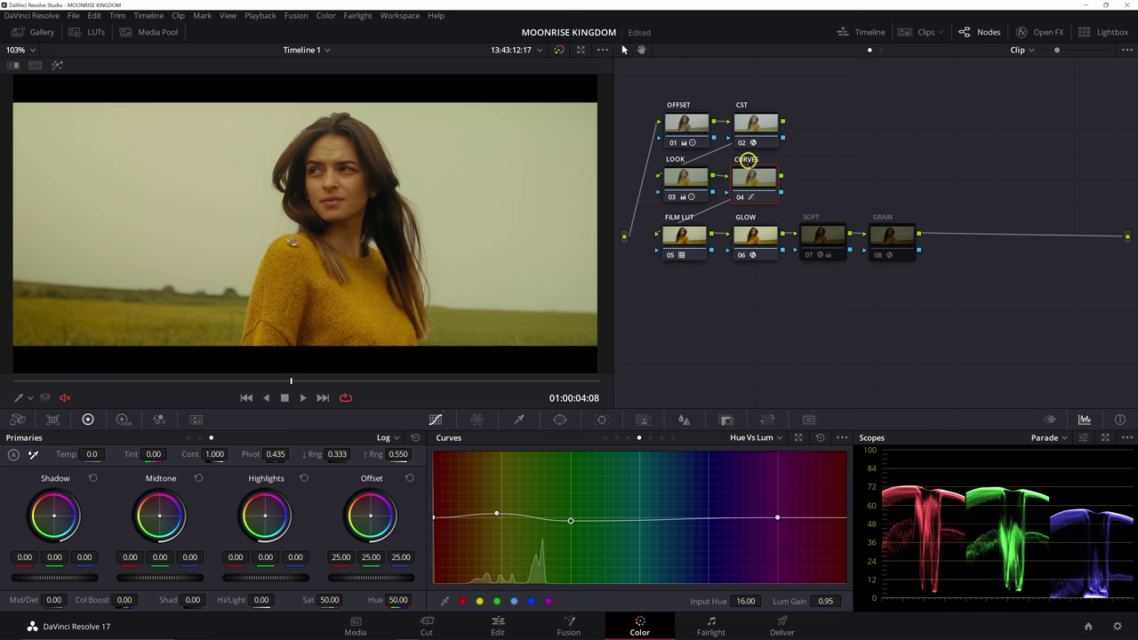
{"action": "key", "text": "ctrl+d"}
{"action": "key", "text": "ctrl+d"}
{"action": "key", "text": "ctrl+d"}
{"action": "key", "text": "ctrl+d"}
{"action": "key", "text": "ctrl+d"}
{"action": "key", "text": "ctrl+d"}
- Zoom into the face and toggle the SOFT node on and off to compare the softening
{"action": "left_click", "coordinate": [812, 233]}
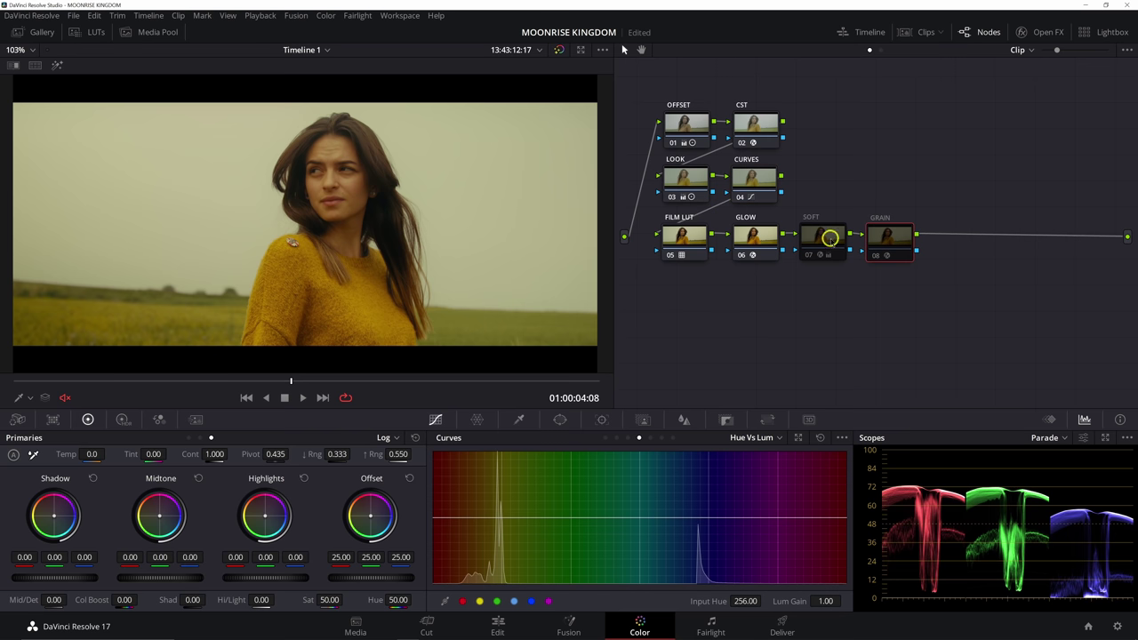
{"action": "left_click", "coordinate": [830, 238]}
{"action": "scroll", "coordinate": [303, 200], "scroll_direction": "up", "scroll_amount": 5}
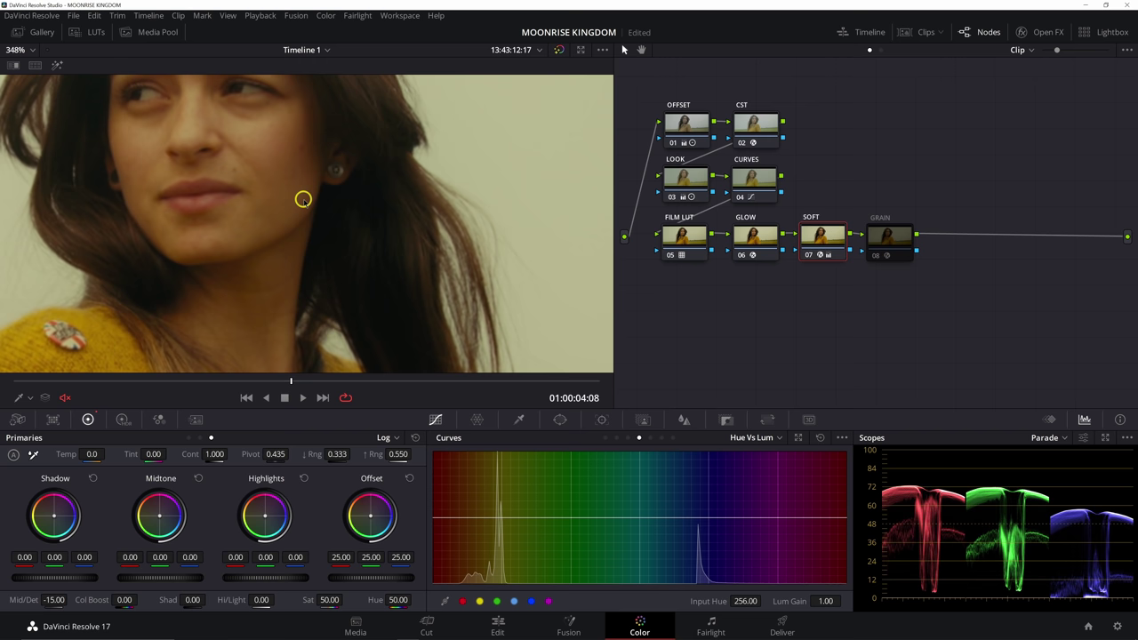
{"action": "key", "text": "ctrl+d"}
{"action": "key", "text": "ctrl+d"}
{"action": "key", "text": "ctrl+d"}
{"action": "key", "text": "ctrl+d"}
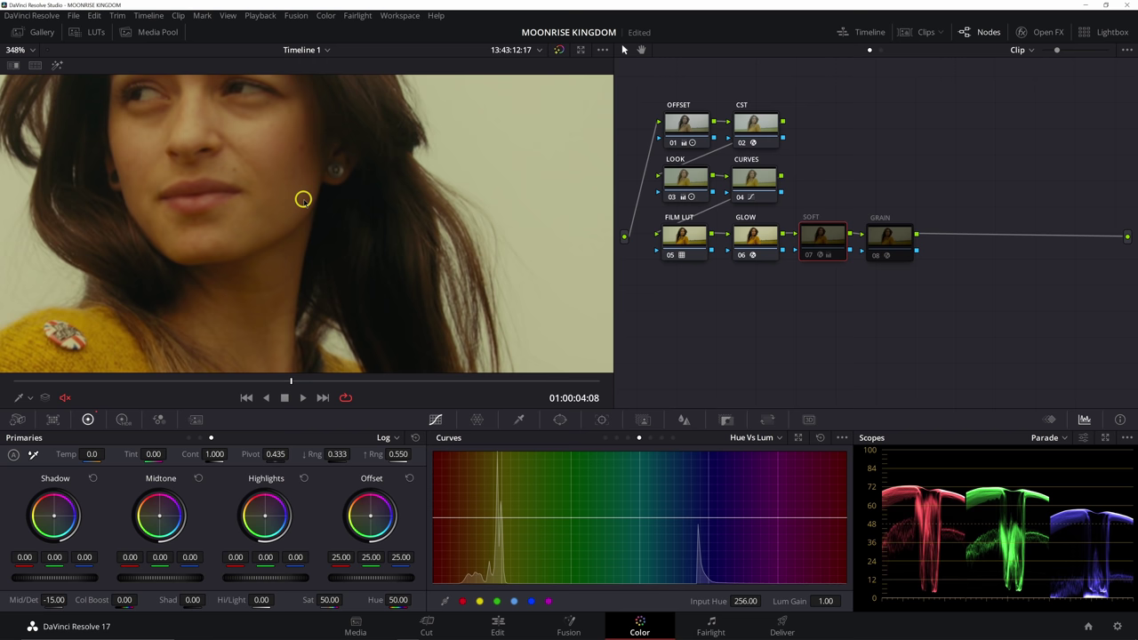
- Turn SOFT back on, then compare with and without GRAIN, leaving grain off
{"action": "key", "text": "ctrl+d"}
{"action": "scroll", "coordinate": [303, 199], "scroll_direction": "down", "scroll_amount": 3}
{"action": "left_click", "coordinate": [881, 225]}
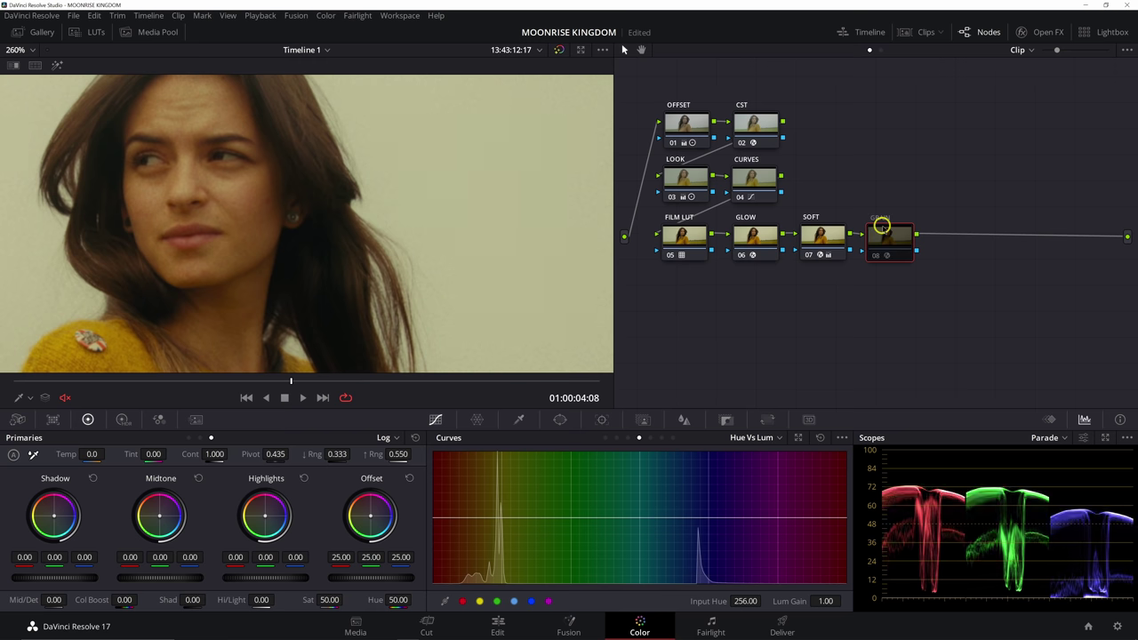
{"action": "key", "text": "ctrl+d"}
{"action": "key", "text": "ctrl+d"}
{"action": "key", "text": "ctrl+d"}
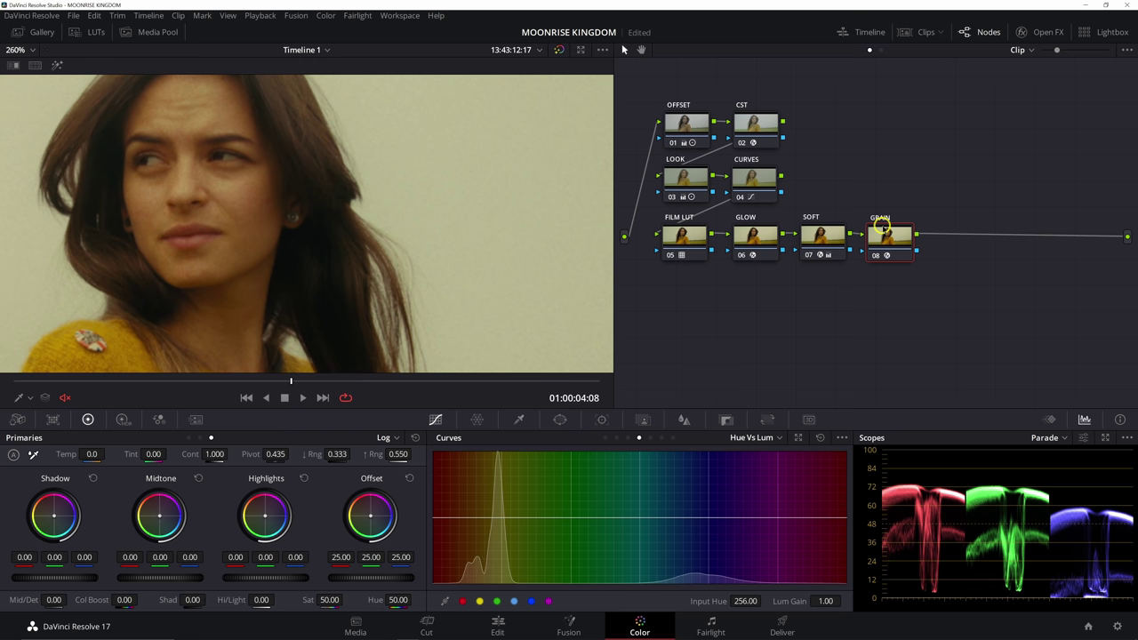
{"action": "key", "text": "ctrl+d"}
{"action": "key", "text": "ctrl+d"}
{"action": "key", "text": "ctrl+d"}
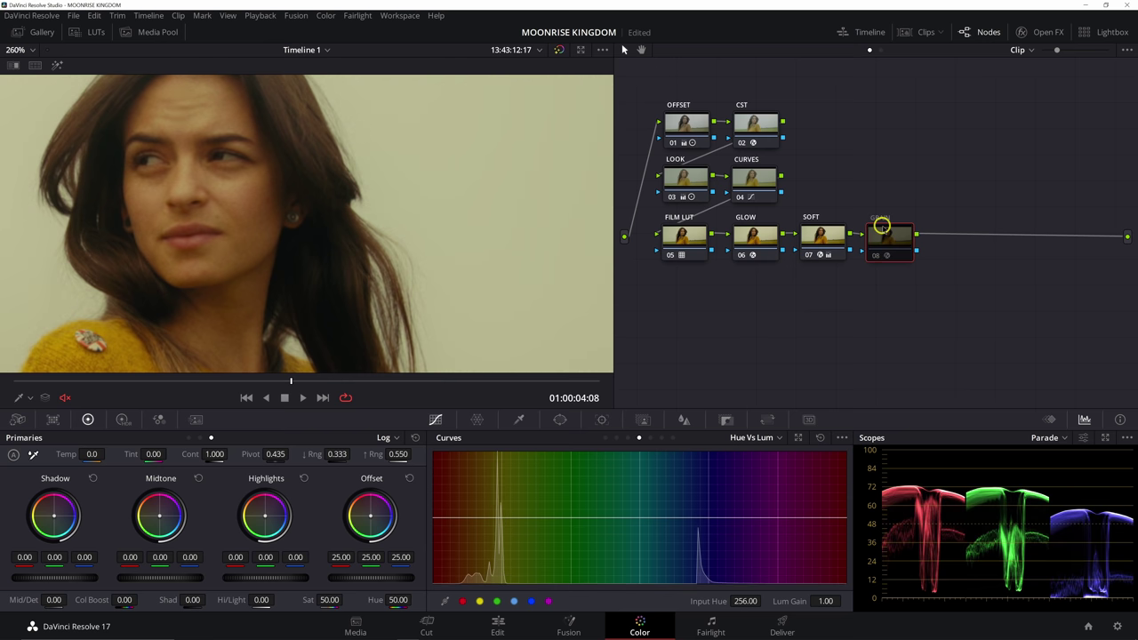
{"action": "key", "text": "ctrl+d"}
{"action": "key", "text": "ctrl+d"}
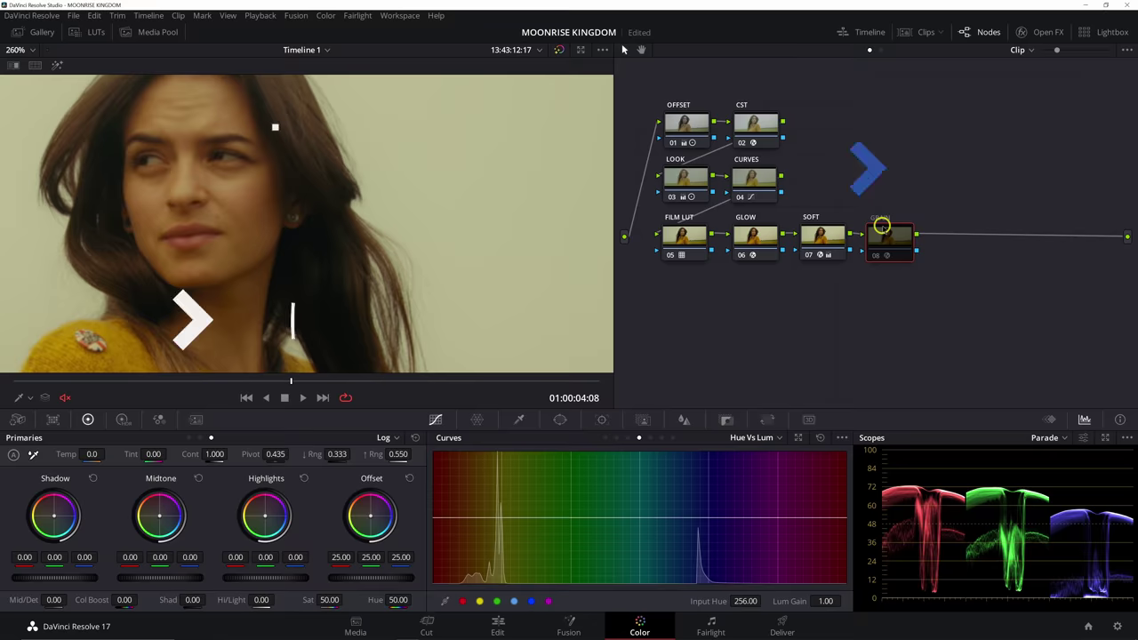